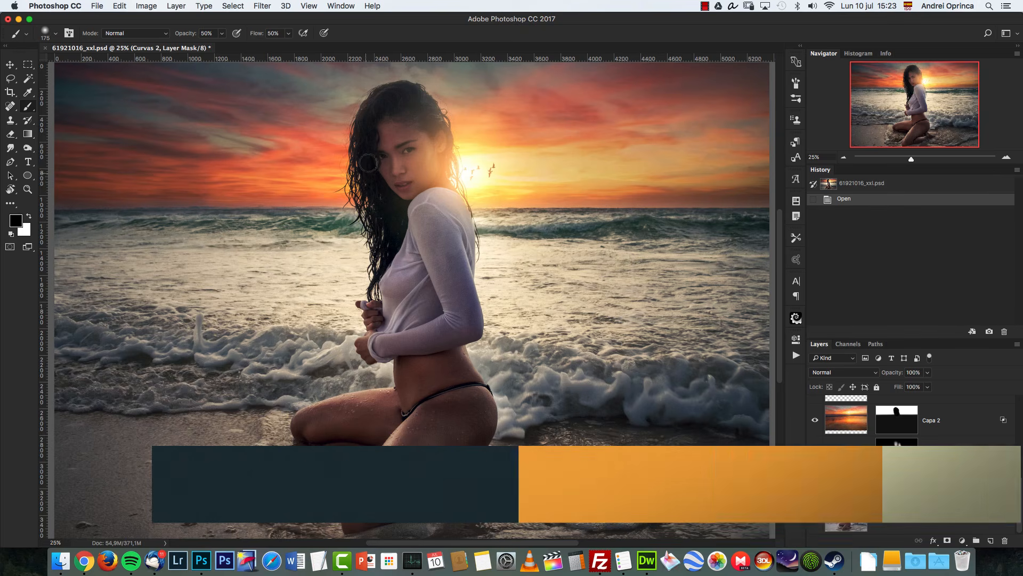
Step: Examine the finished sunset composite at close zoom and in full view
key("super+1")
left_click_drag(396, 167, 520, 378)
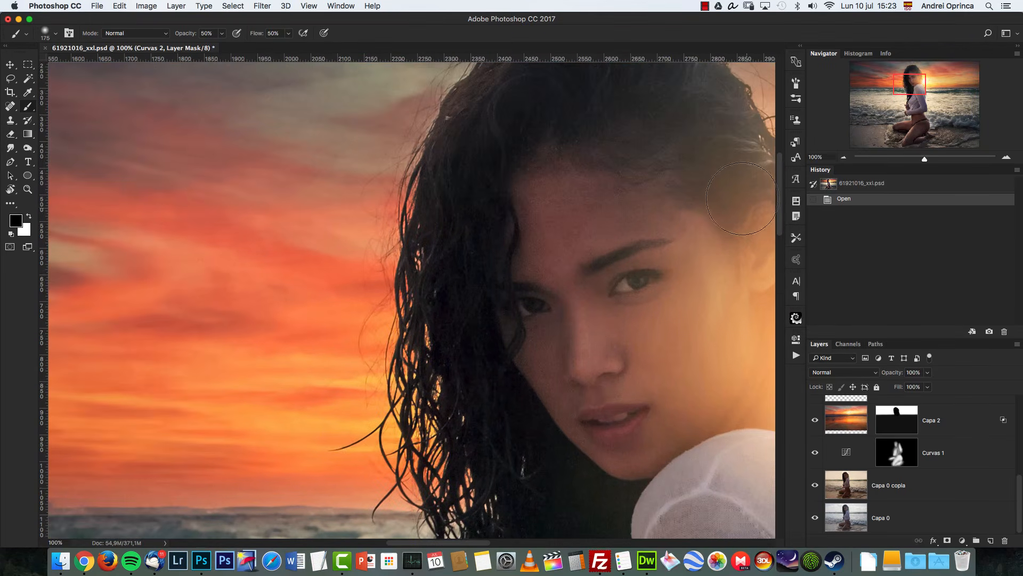
left_click(844, 156)
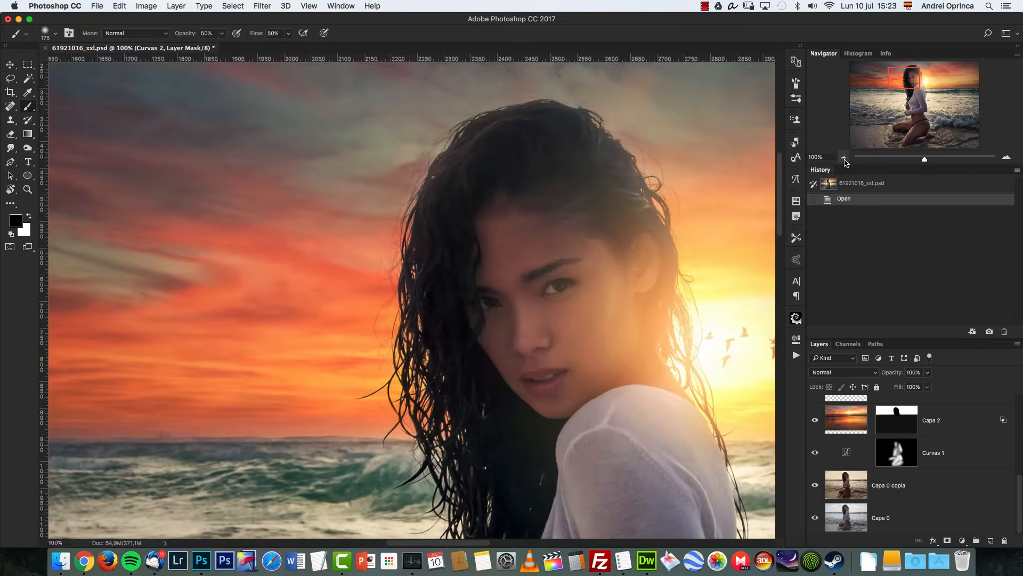
left_click(844, 157)
left_click(844, 157)
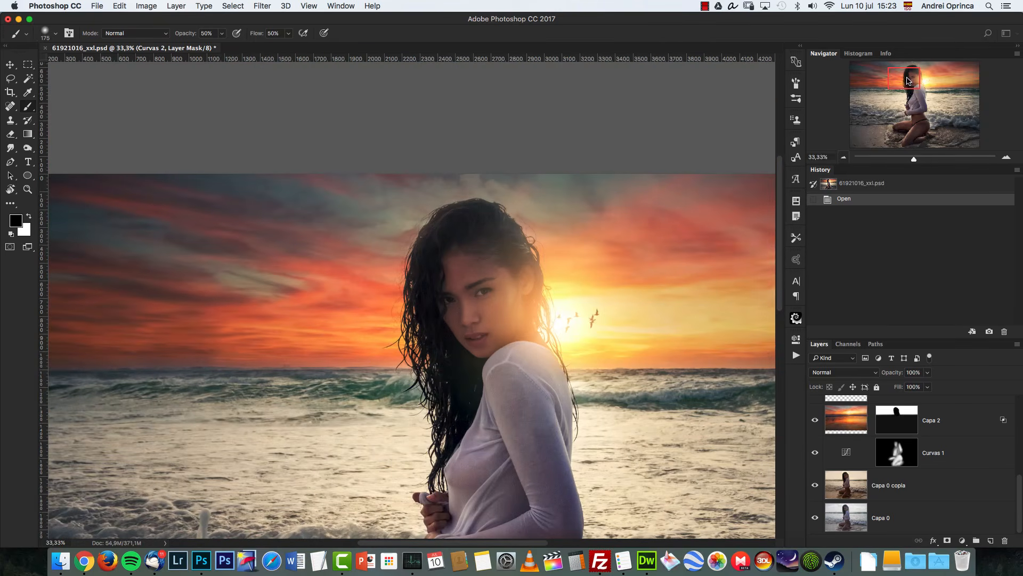
left_click_drag(928, 96, 925, 94)
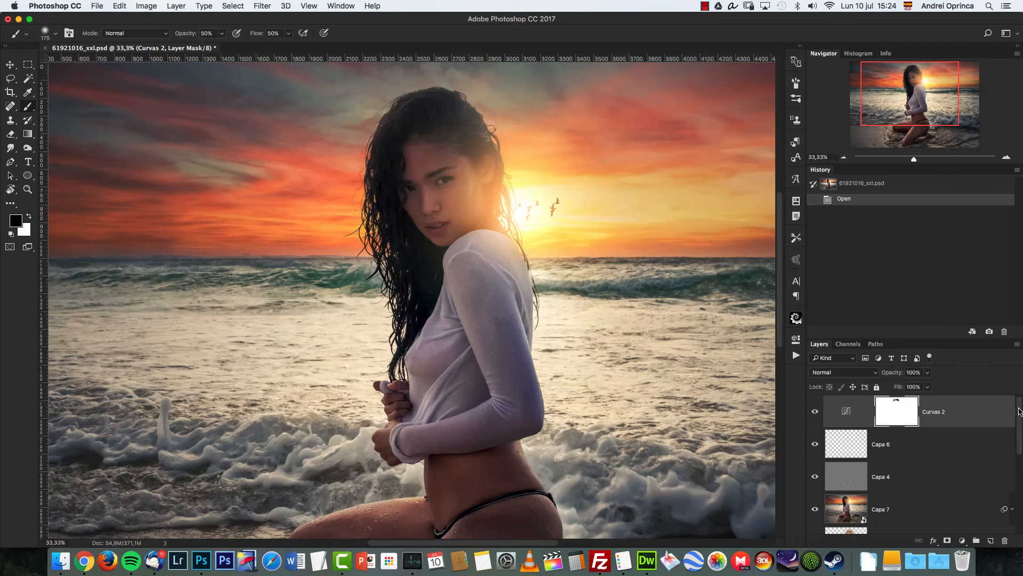
Step: Put all the existing edit layers above the original photo into one group
left_click_drag(1019, 410, 1005, 532)
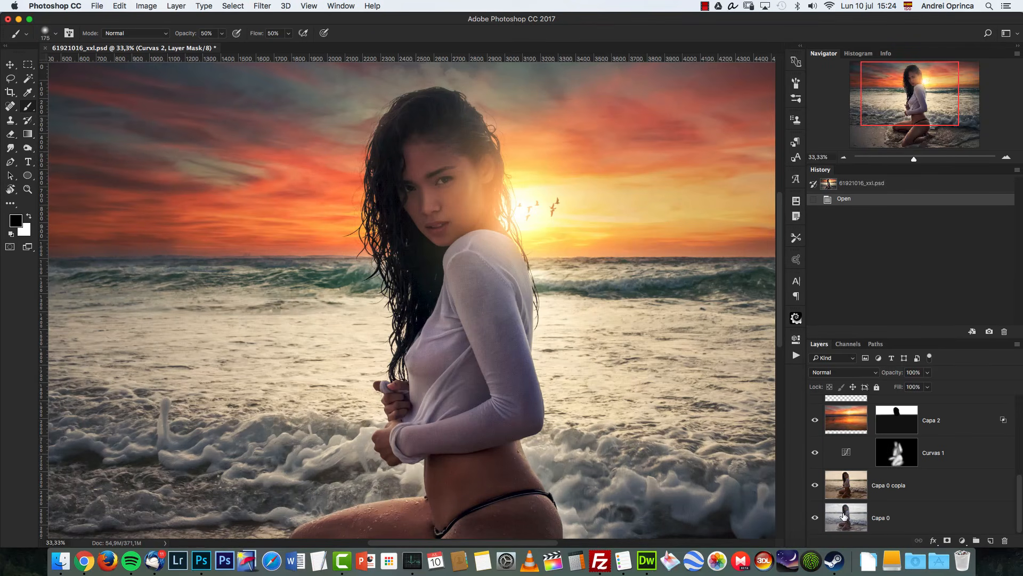
left_click(816, 518, "alt")
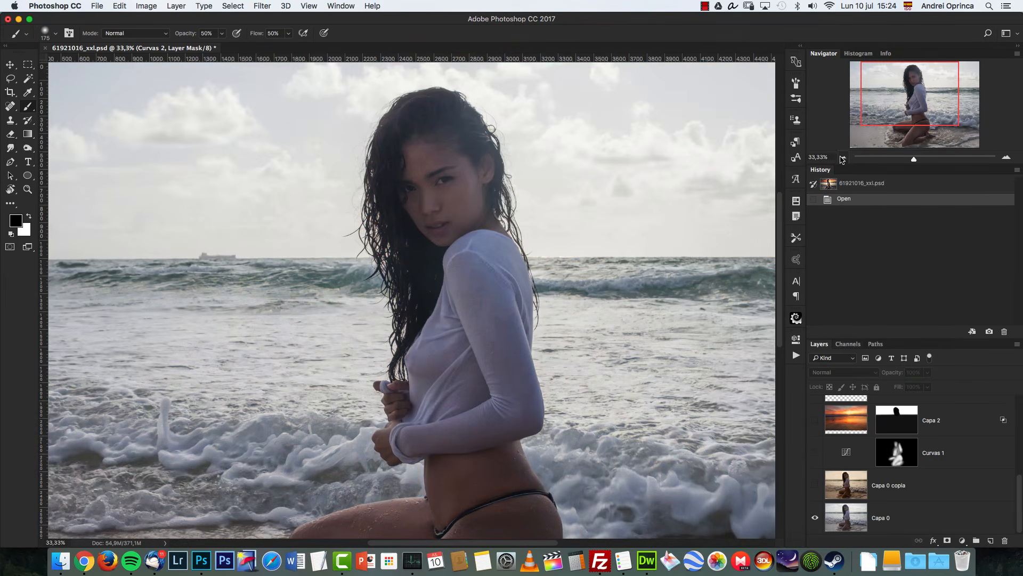
left_click(842, 159)
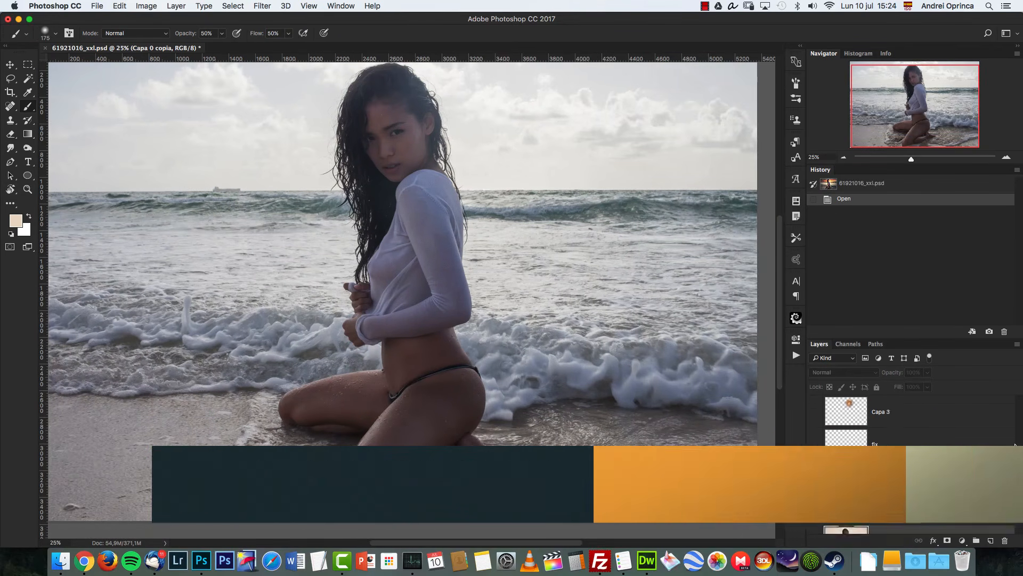
key("super+g")
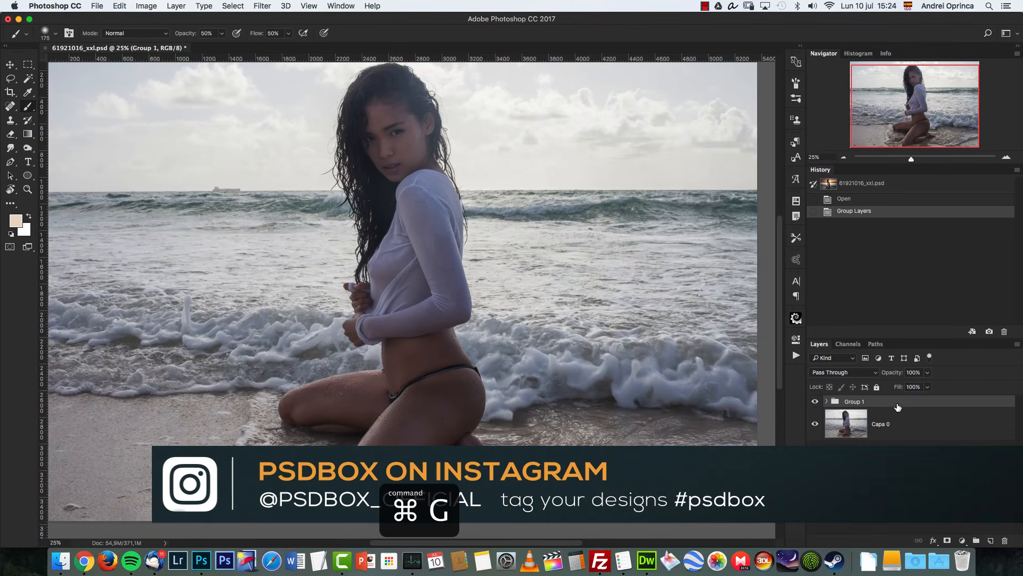
Step: Move the group below the Capa 0 layer and duplicate Capa 0
left_click_drag(899, 410, 894, 441)
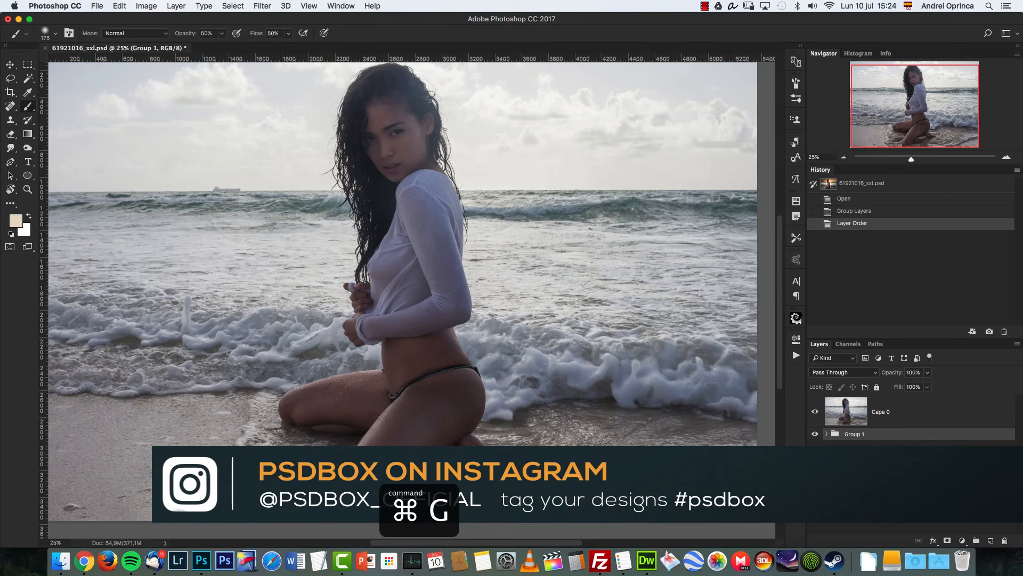
left_click(894, 420)
key("super+j")
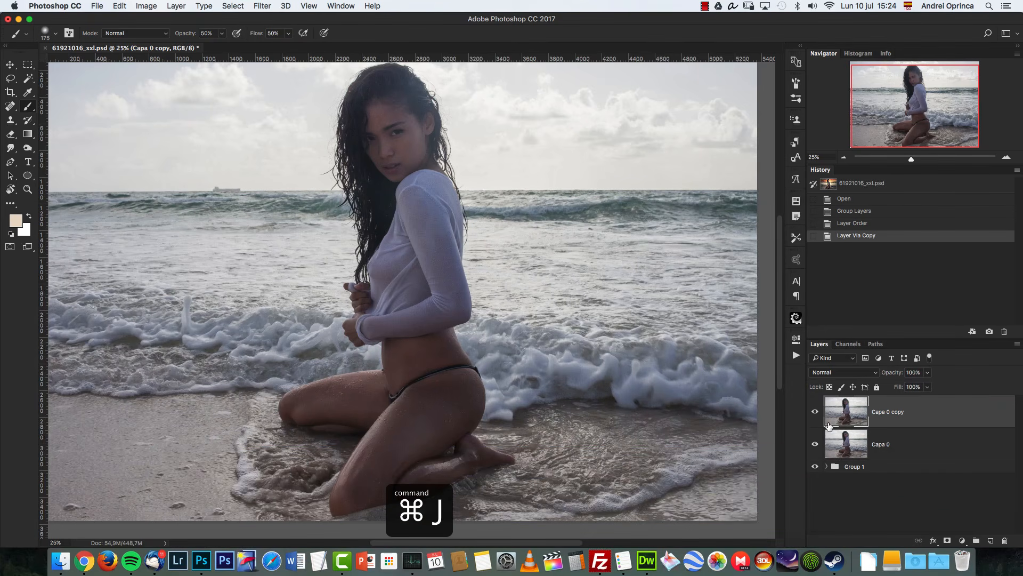
Step: Preview the sky photos in the temp unsplash folder to choose a replacement sky
left_click_drag(912, 111, 911, 108)
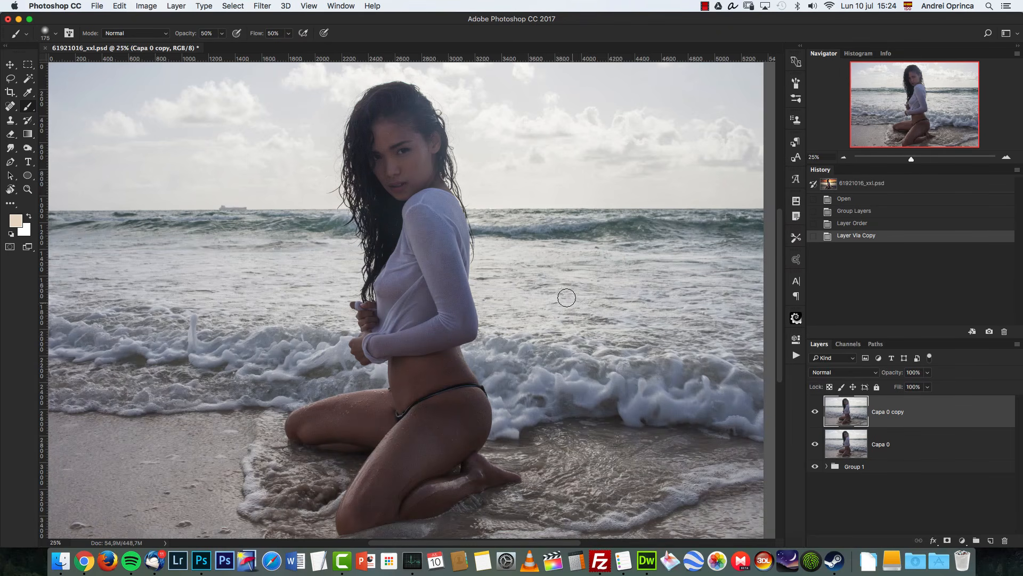
left_click_drag(560, 282, 565, 315)
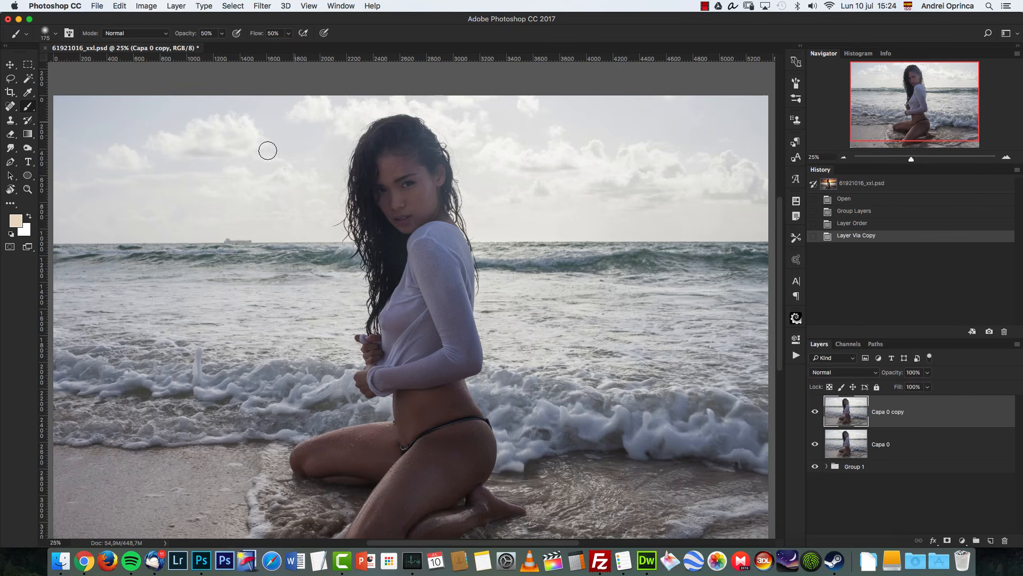
key("super+o")
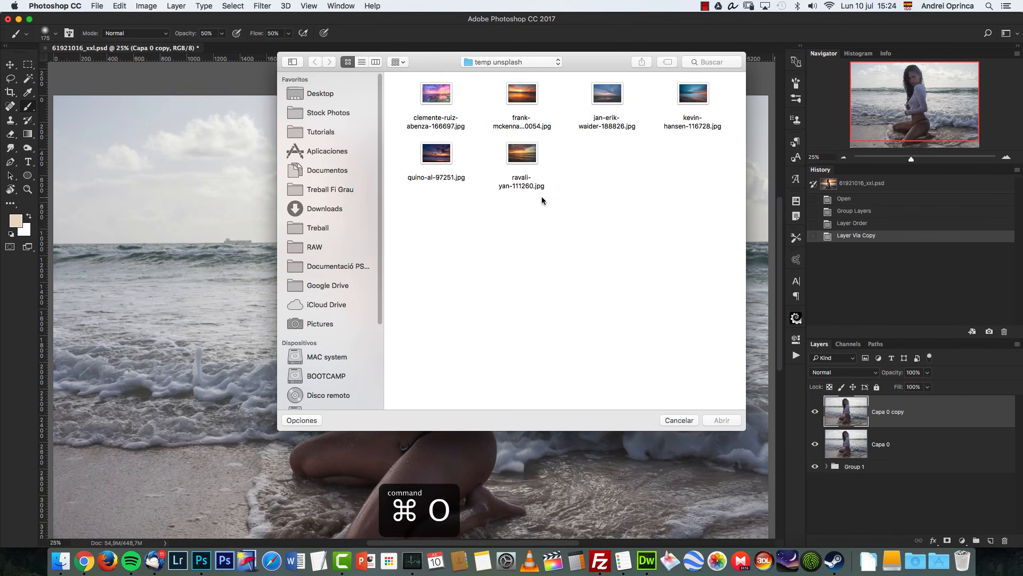
left_click(527, 96)
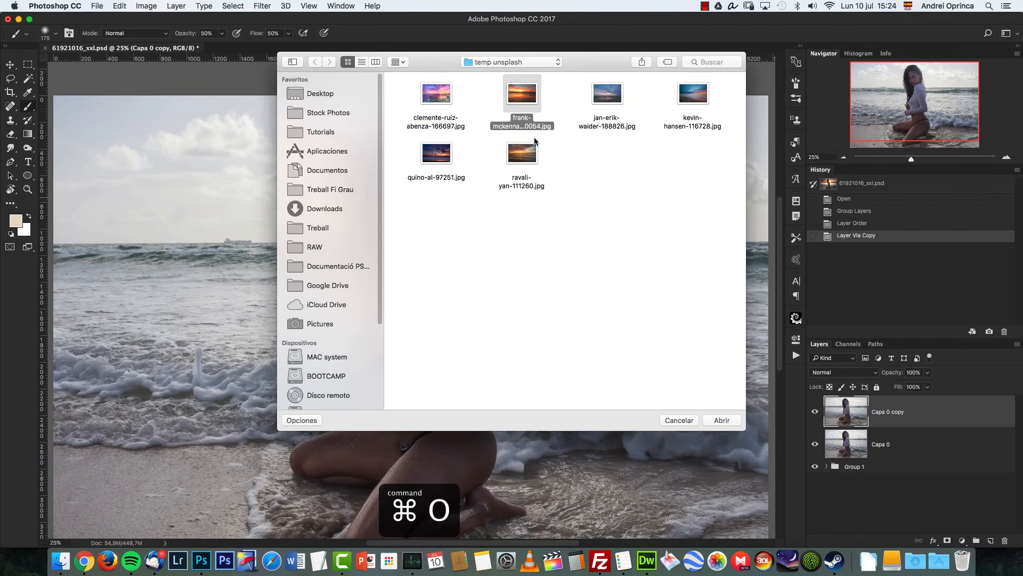
key("space")
key("Right")
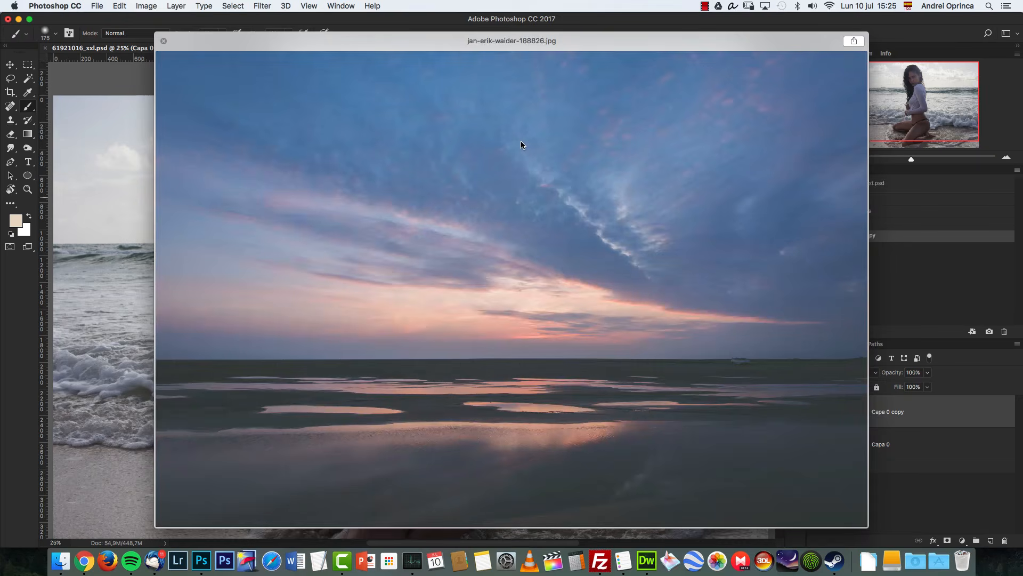
key("Right")
key("Right")
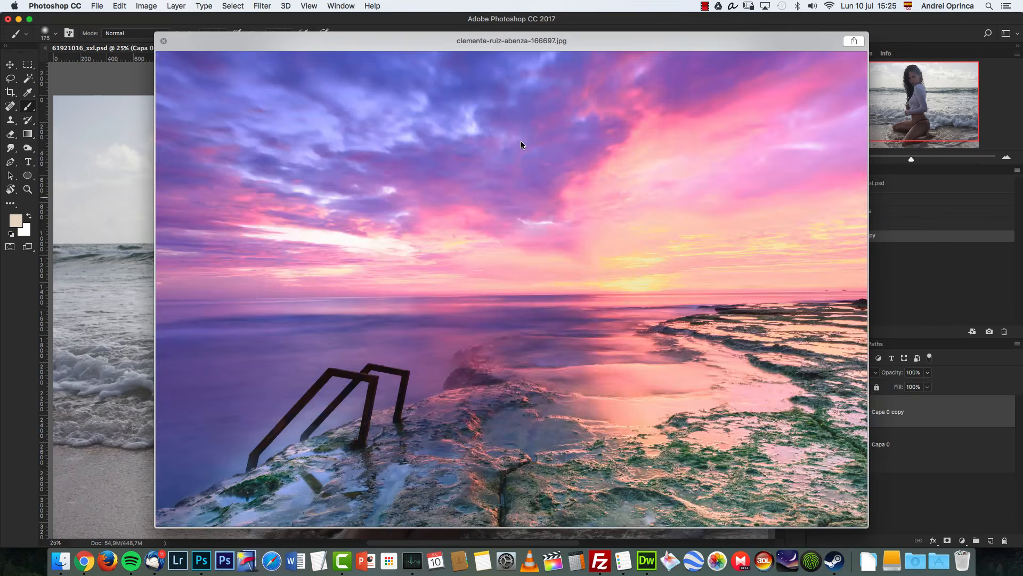
key("Left")
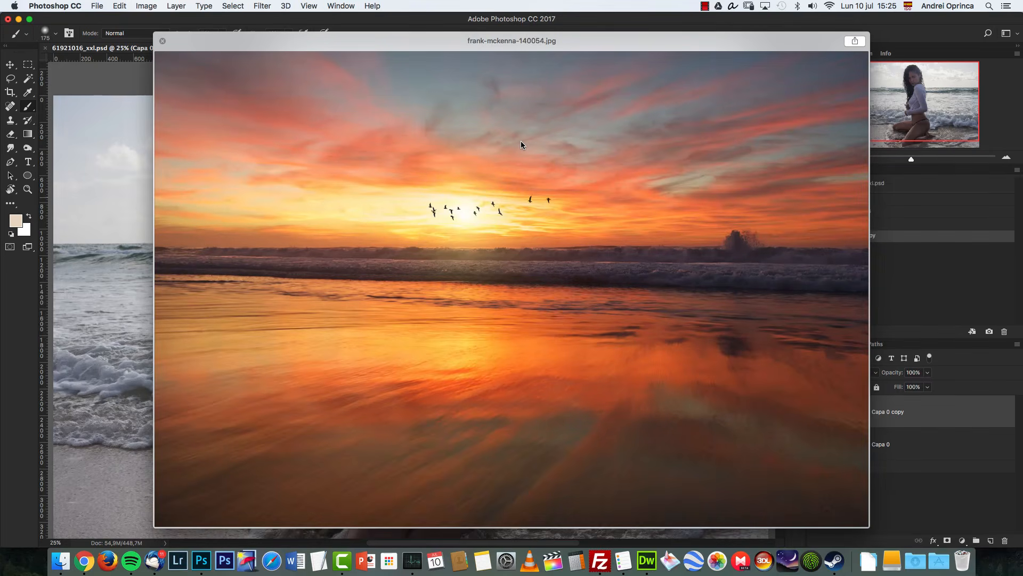
key("Right")
key("Right")
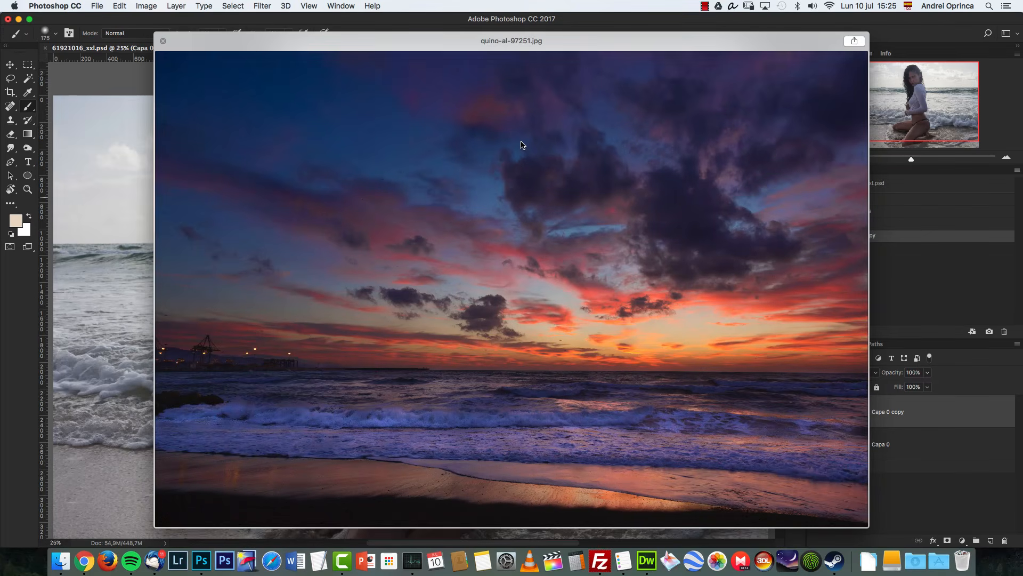
key("Right")
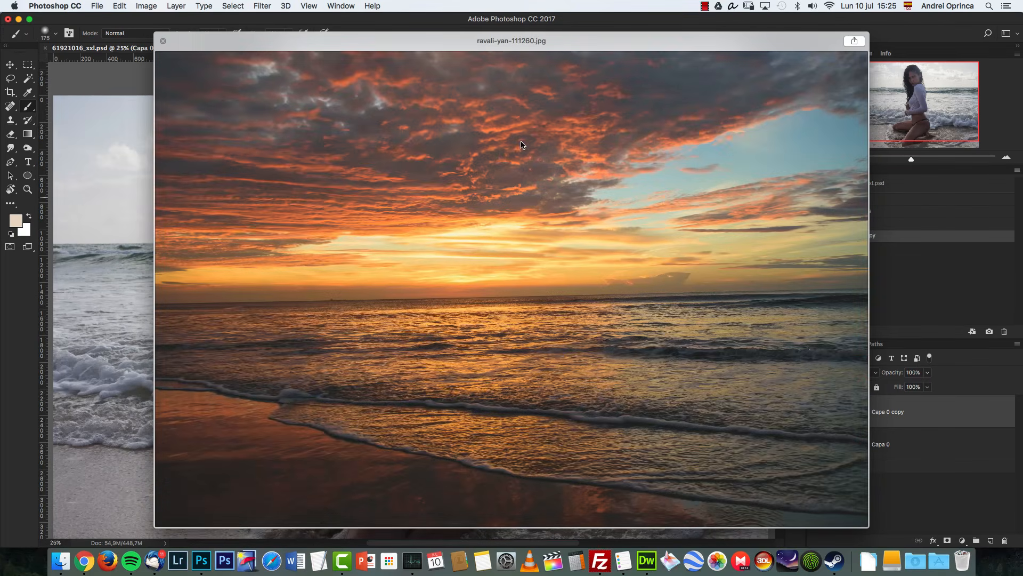
key("Escape")
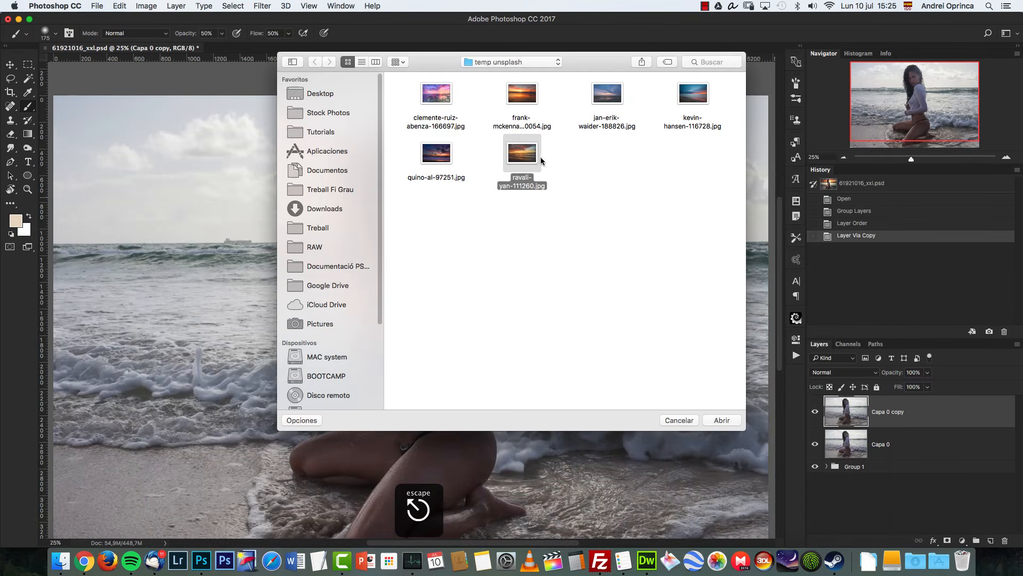
Step: Open frank-mckenna-140054.jpg, cut the whole image and paste it into the portrait document
left_click(528, 97)
left_click(722, 420)
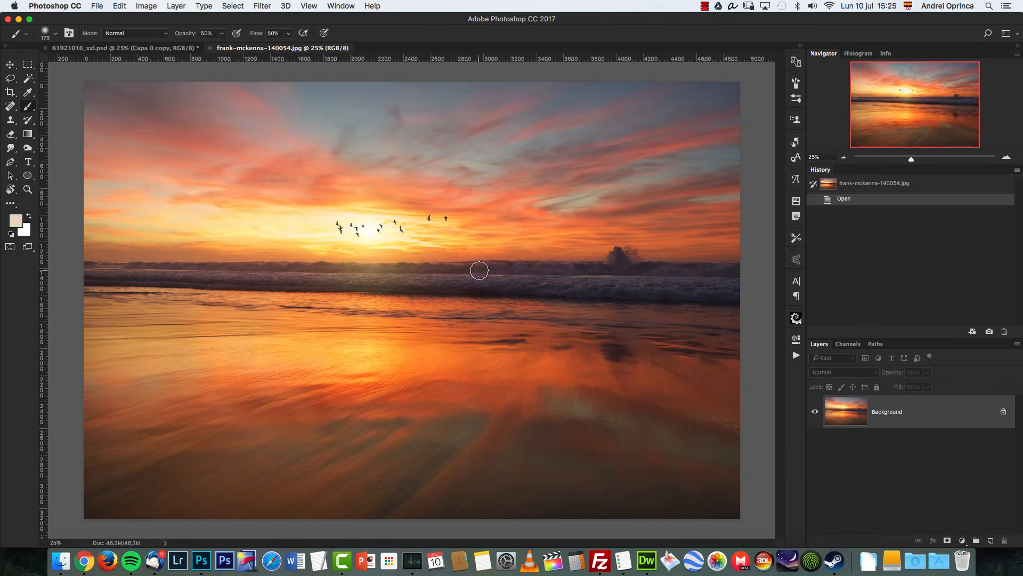
key("super+a")
key("super+x")
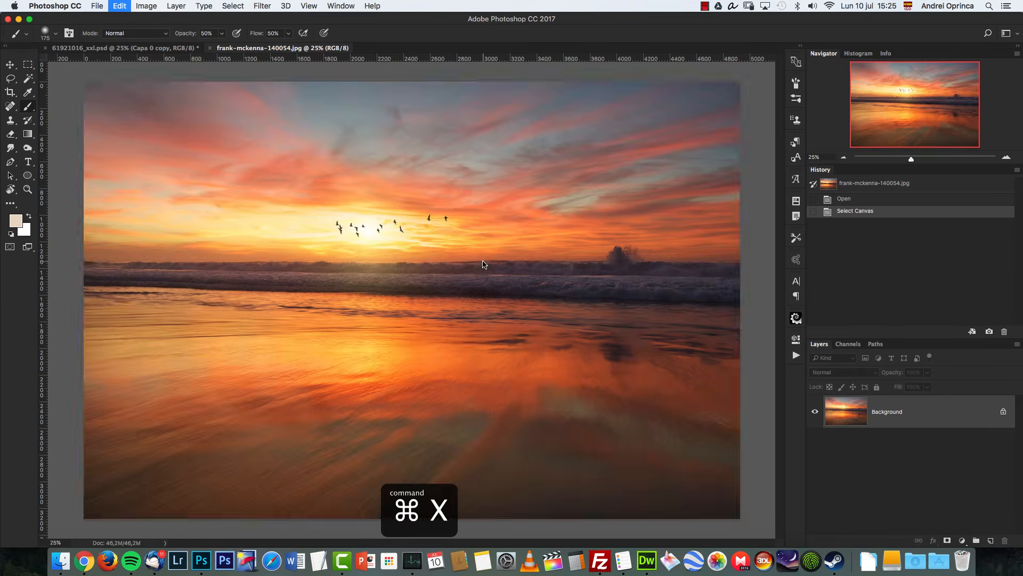
key("super+w")
left_click(482, 192)
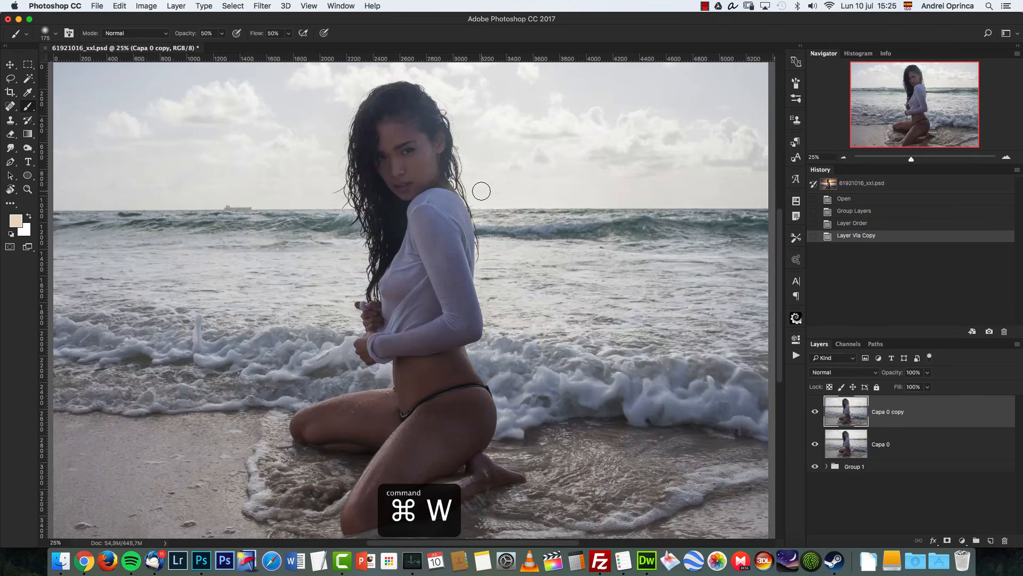
key("super+v")
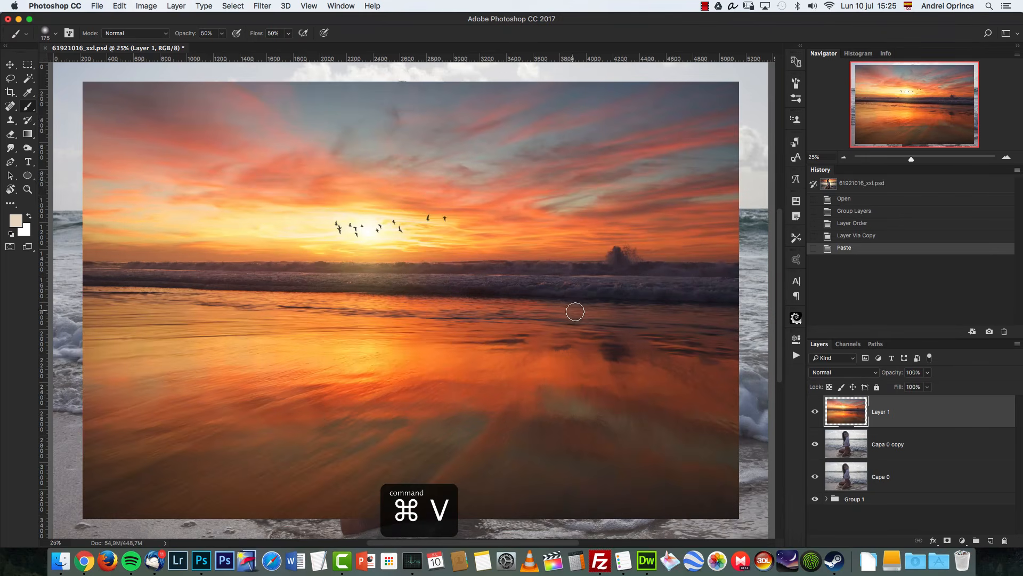
Step: Enlarge the pasted sky layer to cover the canvas and flip it horizontally
left_click(845, 158)
key("super+t")
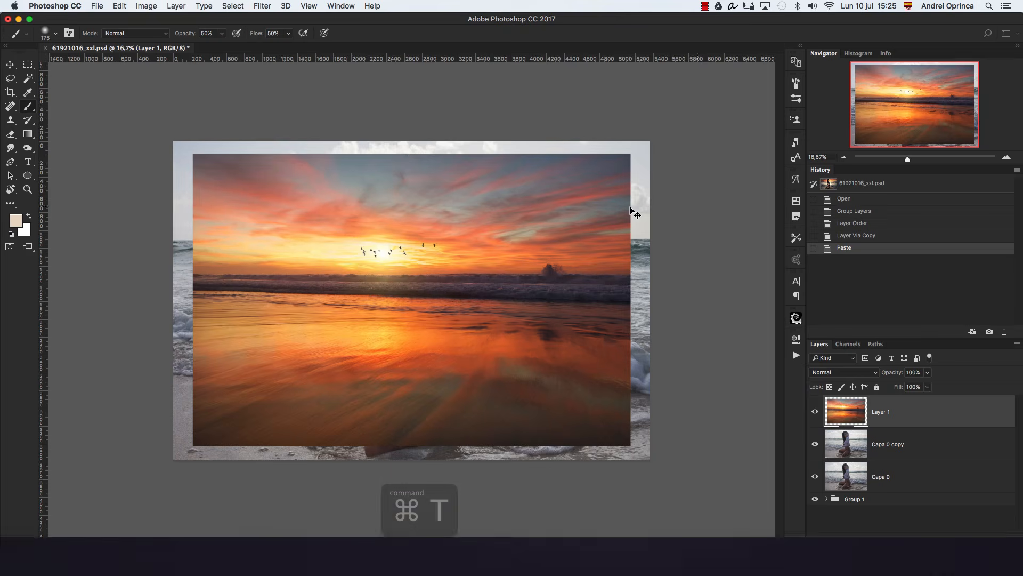
left_click_drag(627, 154, 665, 134)
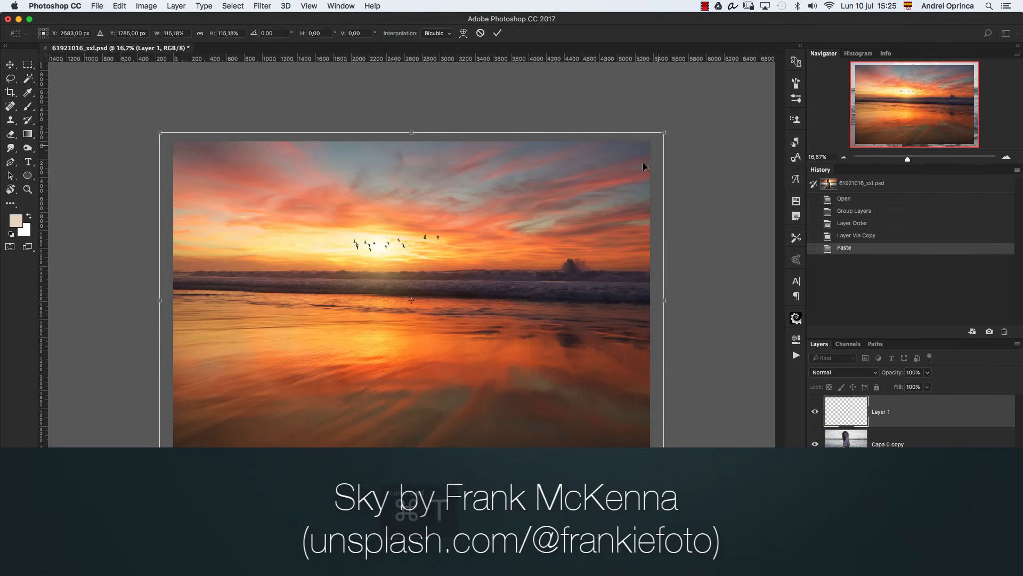
right_click(520, 245)
left_click(584, 379)
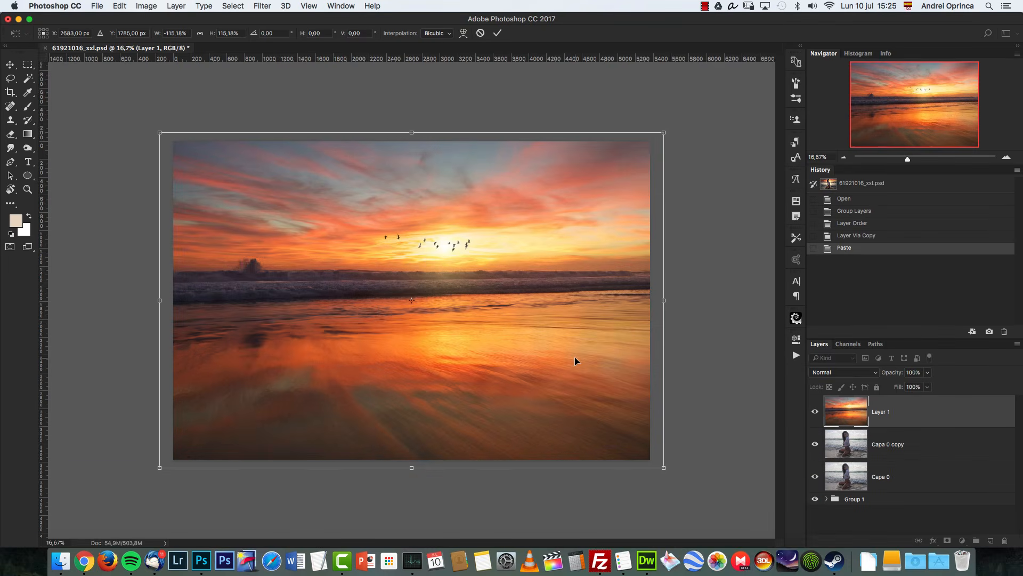
key("Return")
Step: Toggle the sky layer's visibility and zoom in to inspect the sky against the photo
key("b")
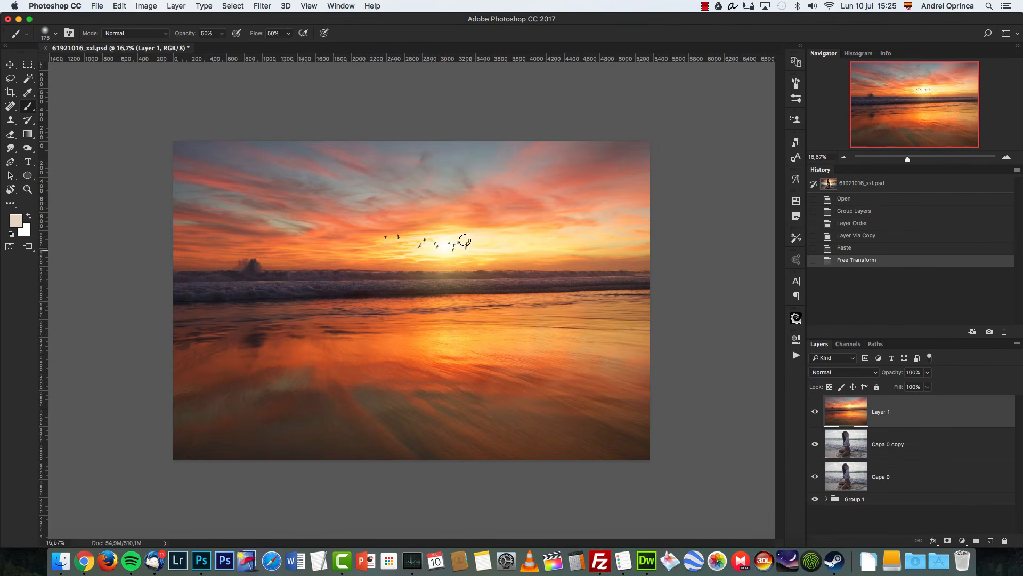
left_click(16, 66)
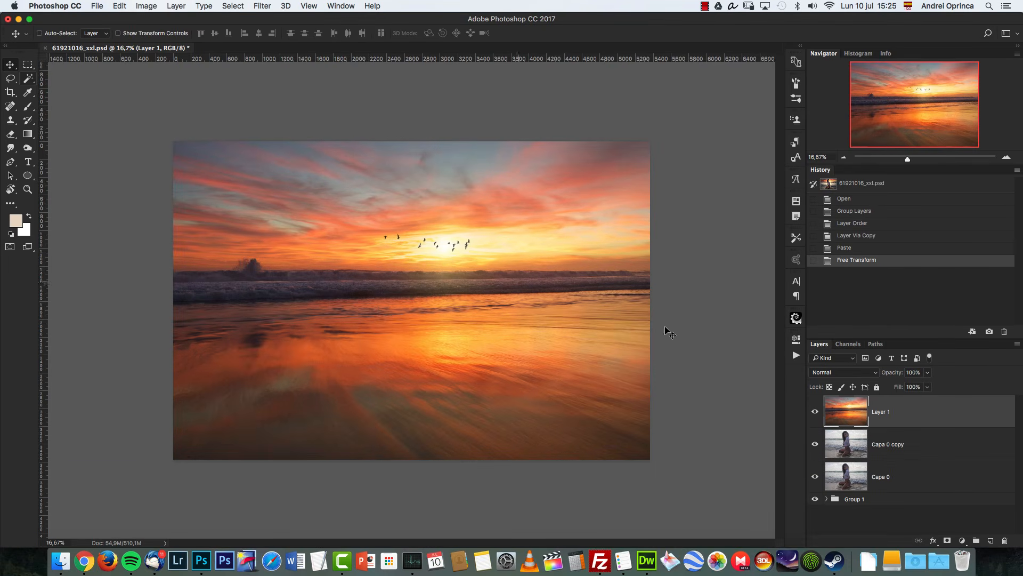
left_click(815, 412)
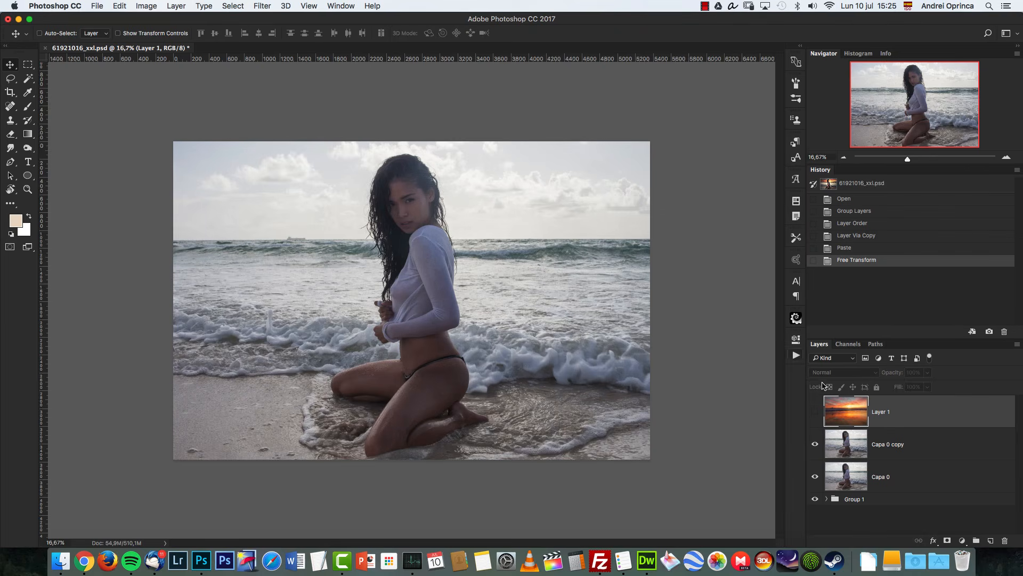
left_click(815, 411)
key("super+1")
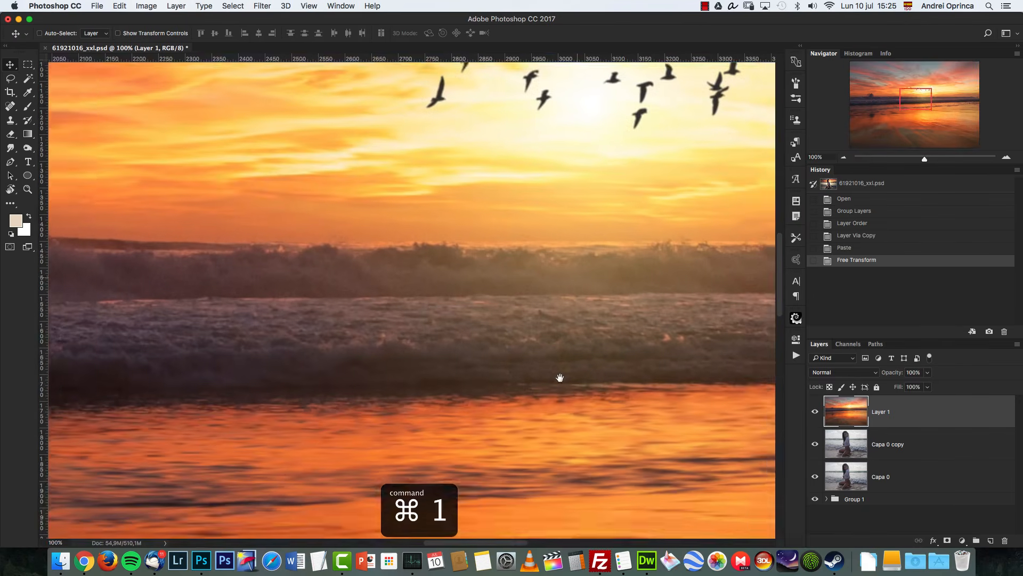
left_click_drag(559, 377, 531, 453)
left_click(844, 157)
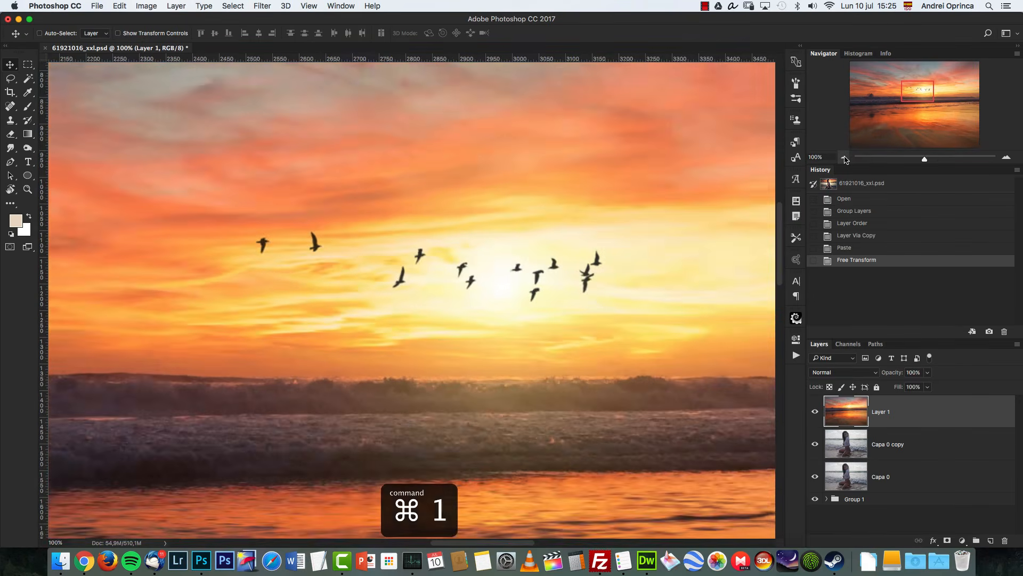
Step: Set the sky layer's blend mode to Multiply
left_click(816, 411)
left_click(815, 412)
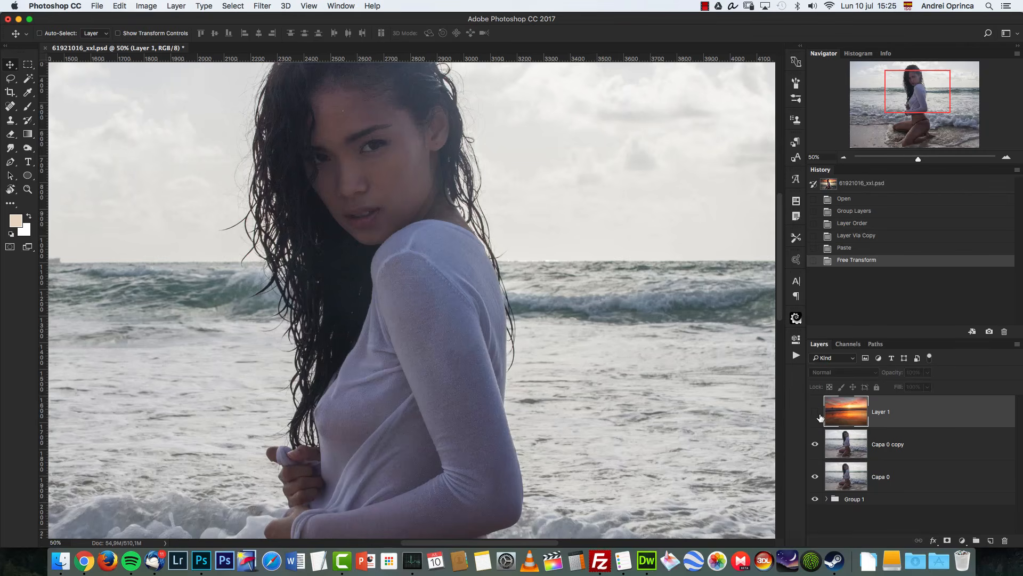
left_click(816, 411)
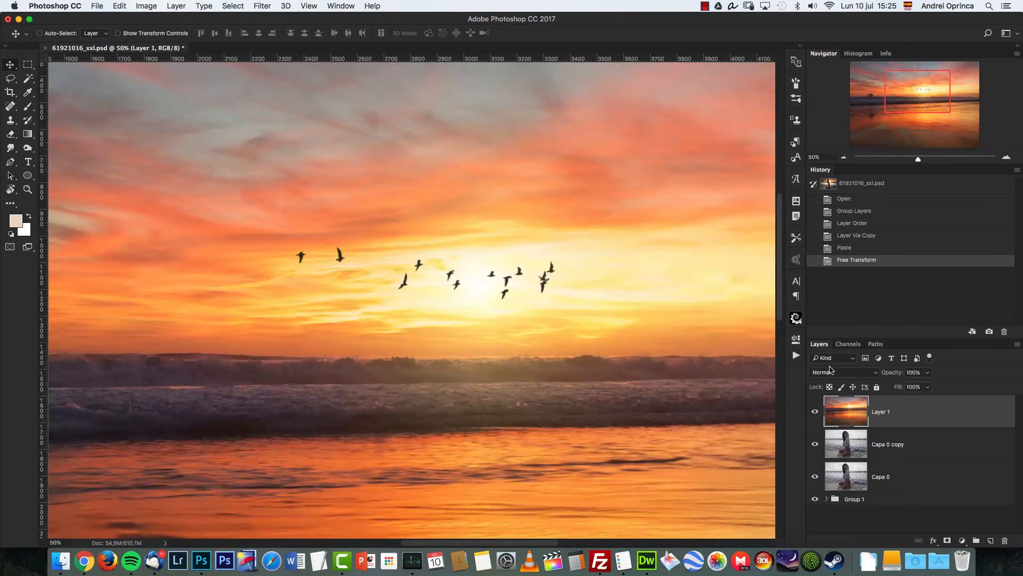
left_click(834, 372)
left_click(834, 403)
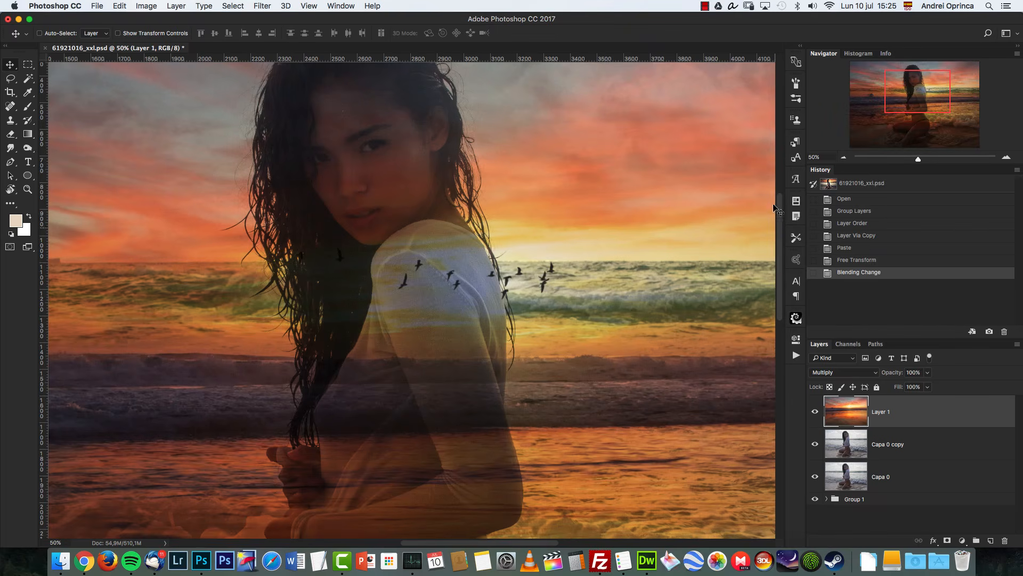
Step: Try the Darken blend mode on the sky layer, then switch it back to Multiply
left_click(844, 158)
left_click(844, 159)
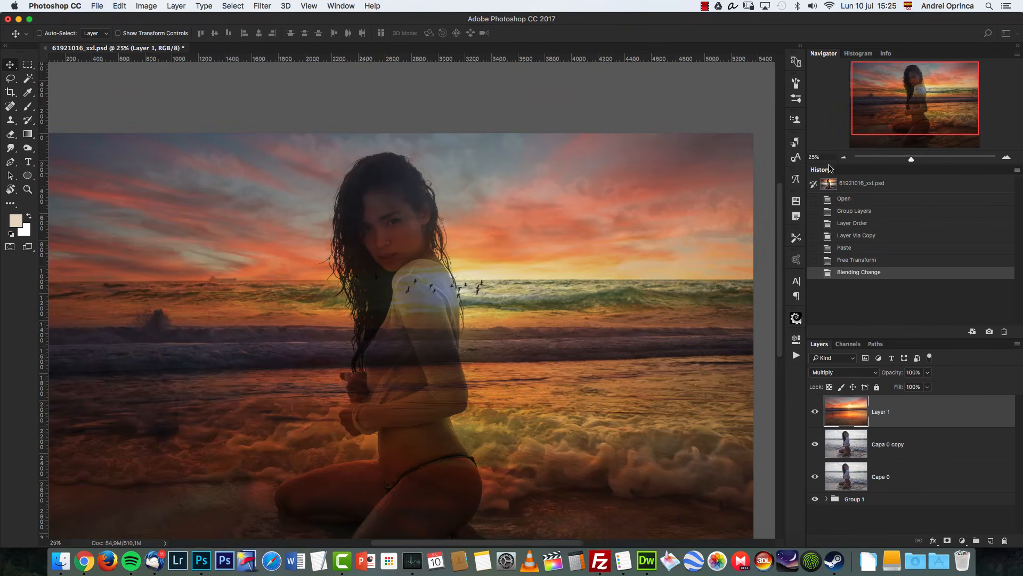
left_click(823, 373)
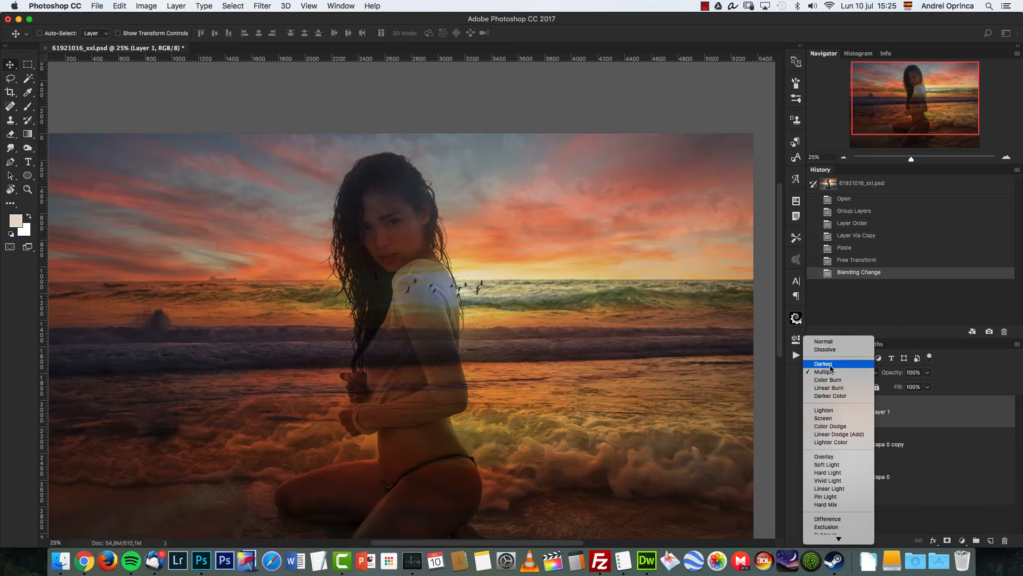
left_click(829, 366)
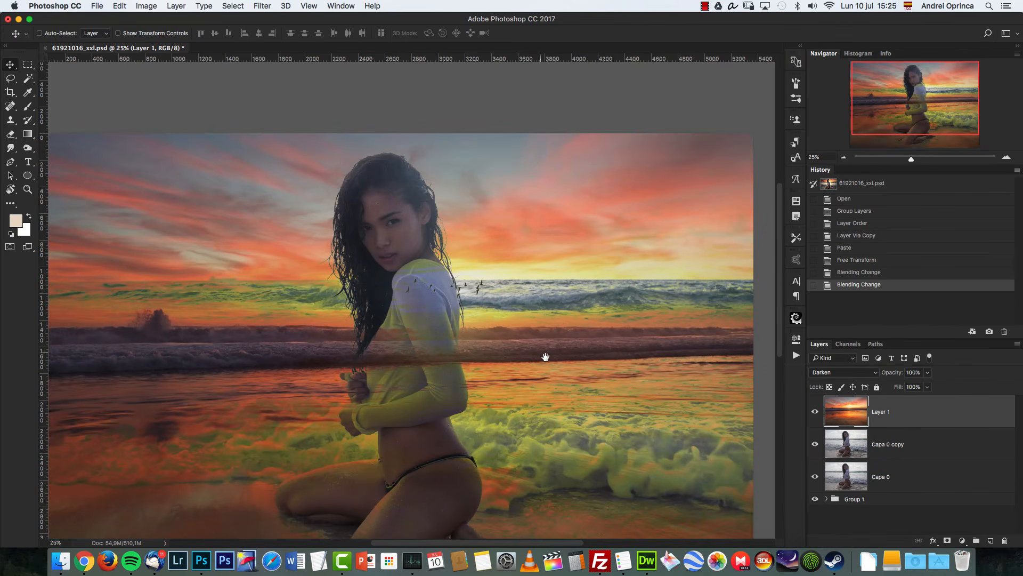
left_click_drag(546, 357, 598, 338)
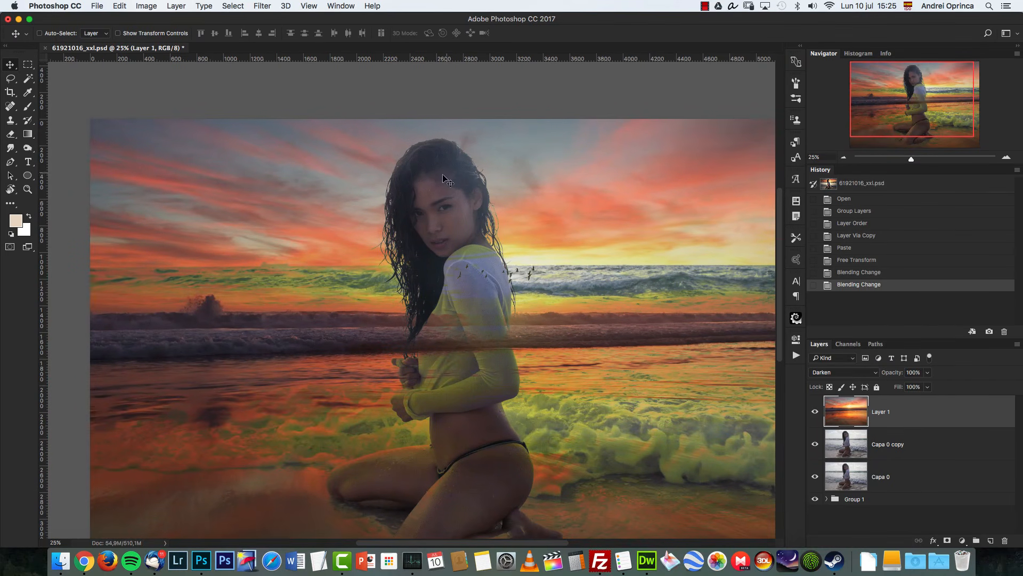
key("super+1")
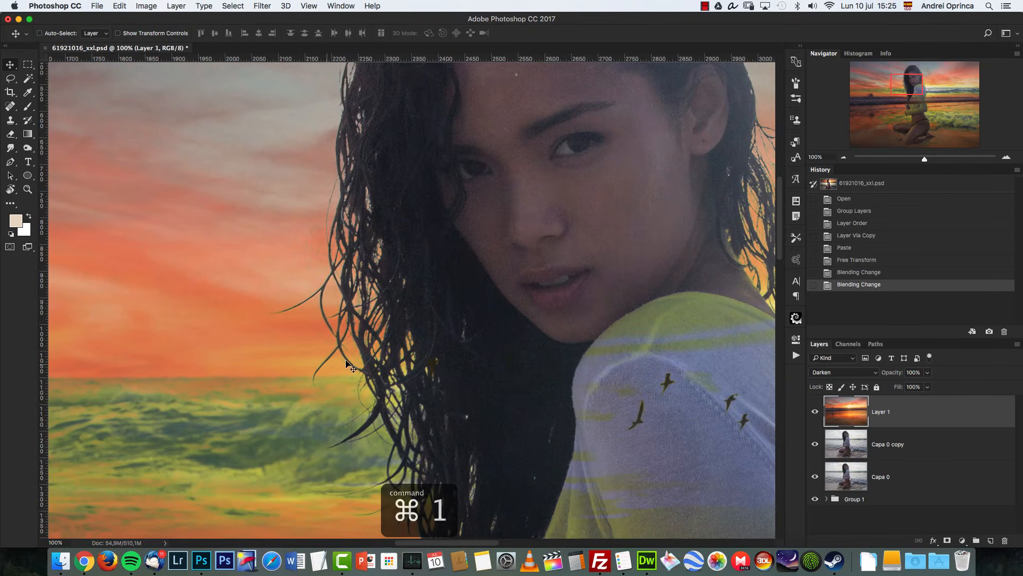
left_click(834, 377)
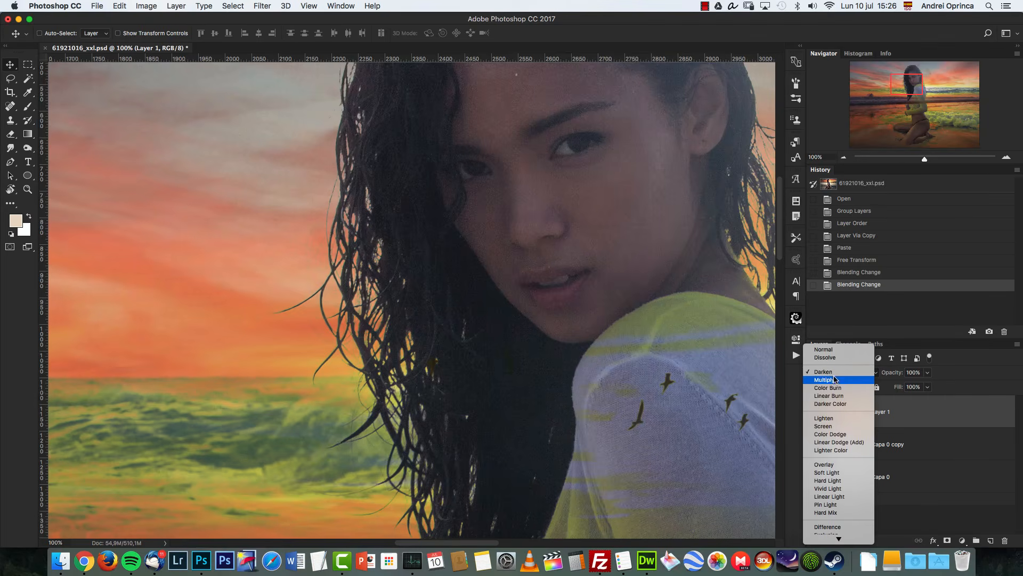
left_click(835, 382)
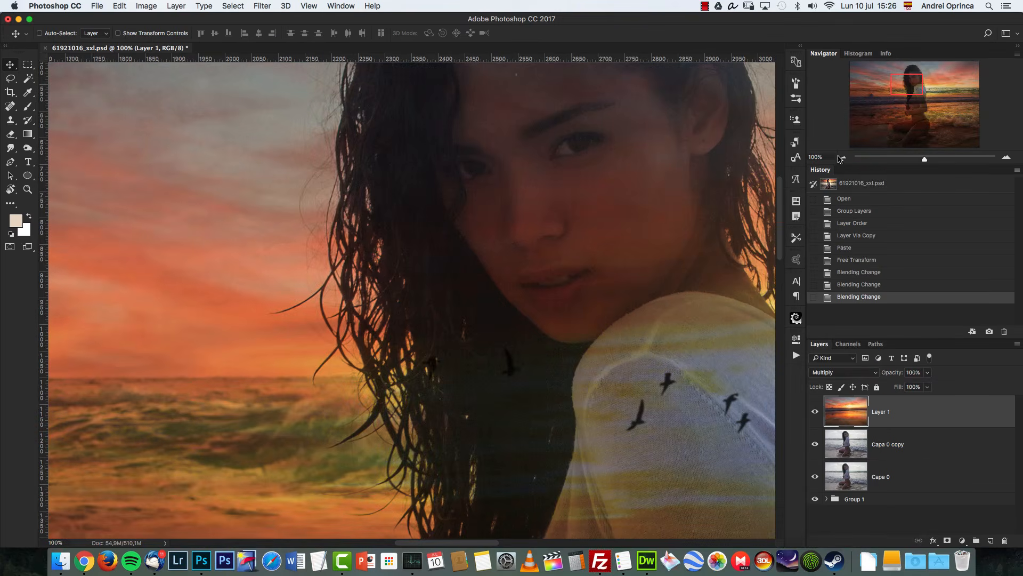
Step: Move the sky layer upward with Free Transform
key("super+minus")
key("super+minus")
key("super+minus")
key("super+minus")
key("super+minus")
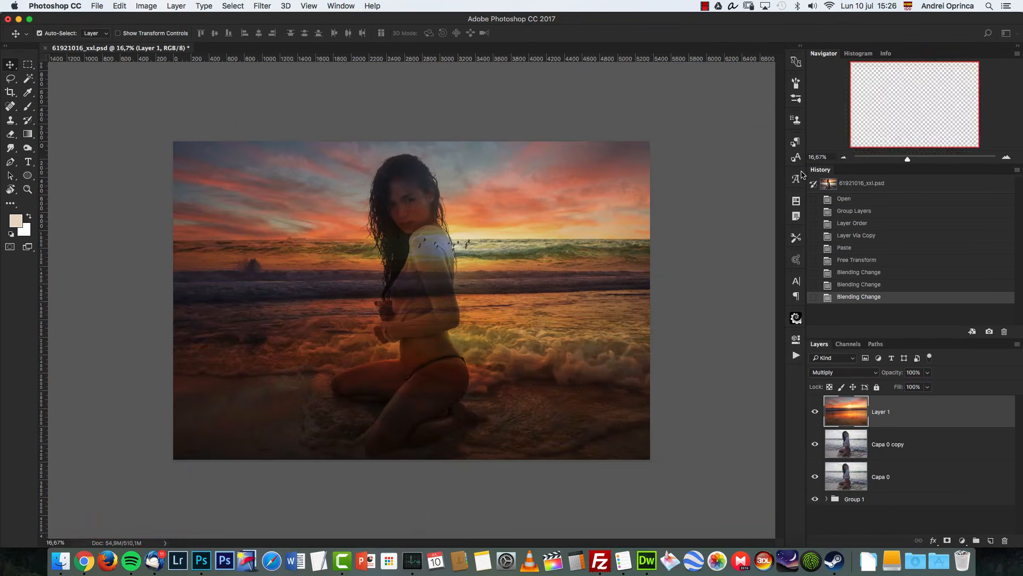
key("super+t")
left_click_drag(531, 378, 530, 347)
key("super+1")
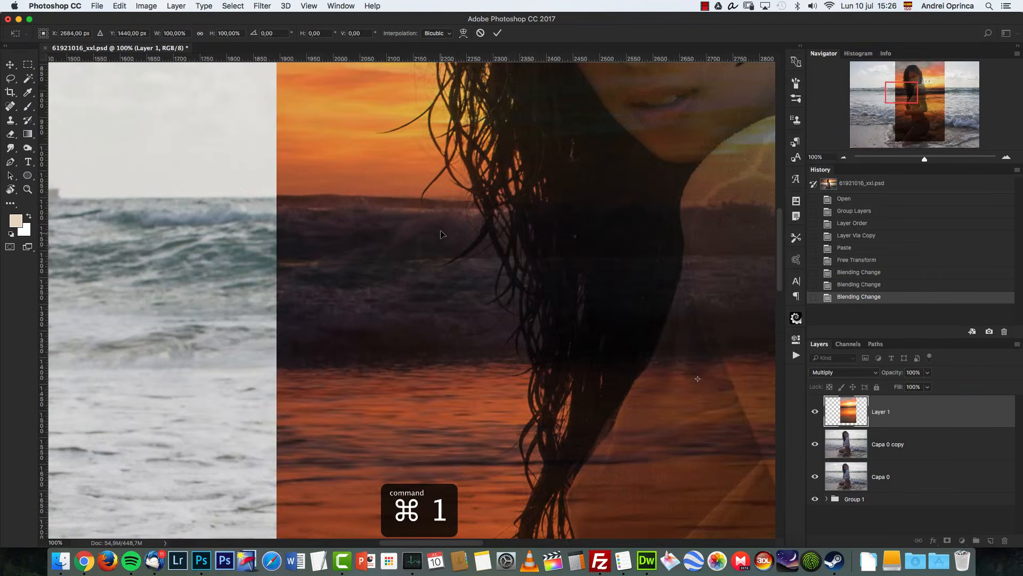
mouse_move(443, 235)
left_mouse_down()
mouse_move(442, 249)
mouse_move(443, 237)
left_mouse_up()
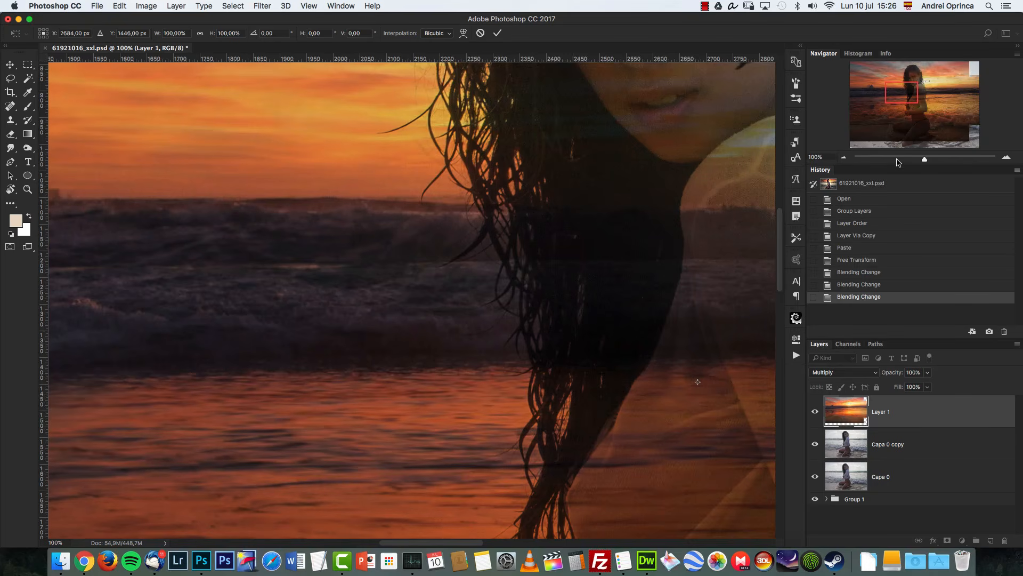
Step: Set the sky layer's blend mode to Normal and apply the transform
left_click(847, 373)
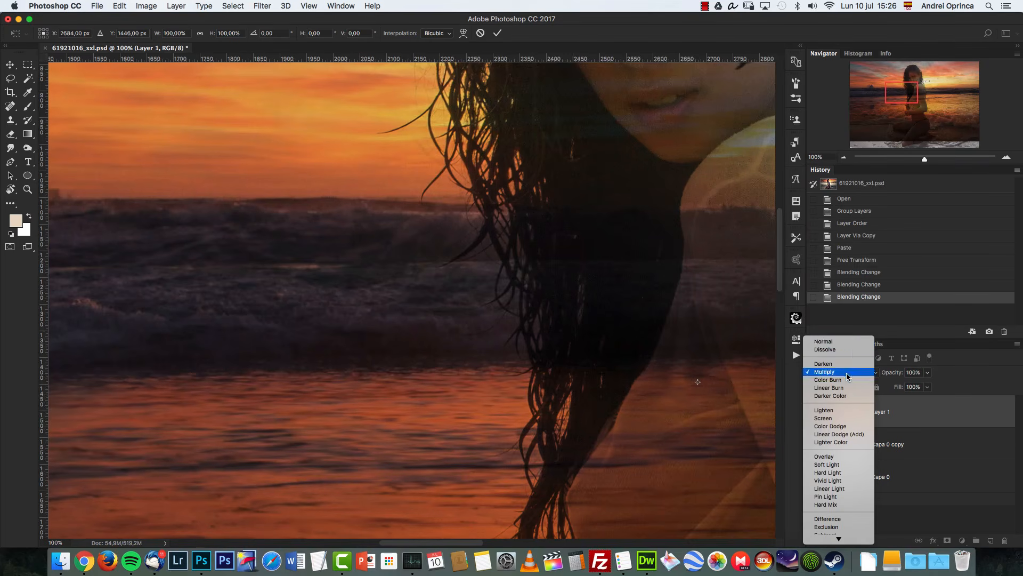
left_click(836, 346)
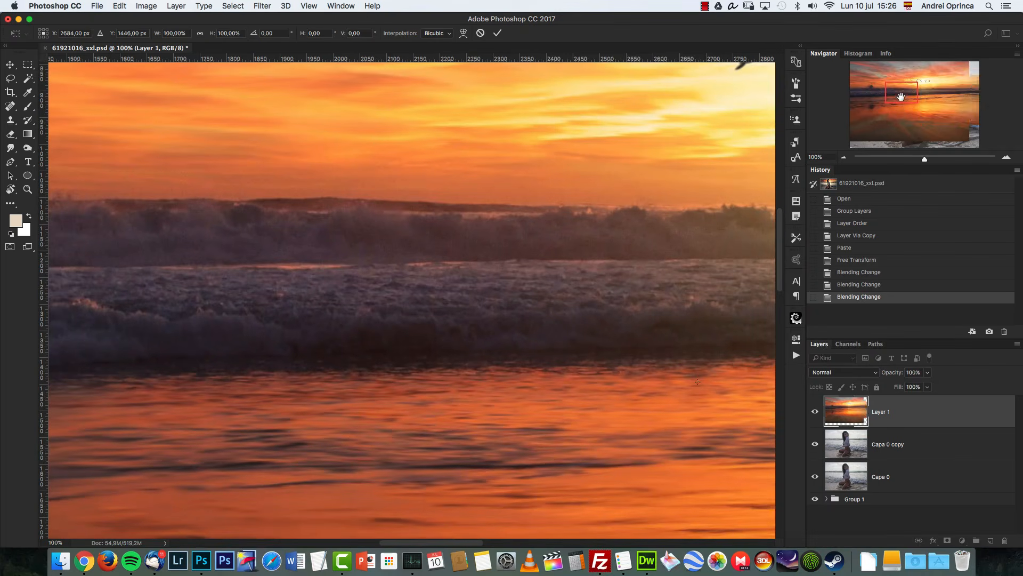
left_click_drag(900, 98, 876, 94)
left_click_drag(483, 304, 651, 301)
left_click(844, 157)
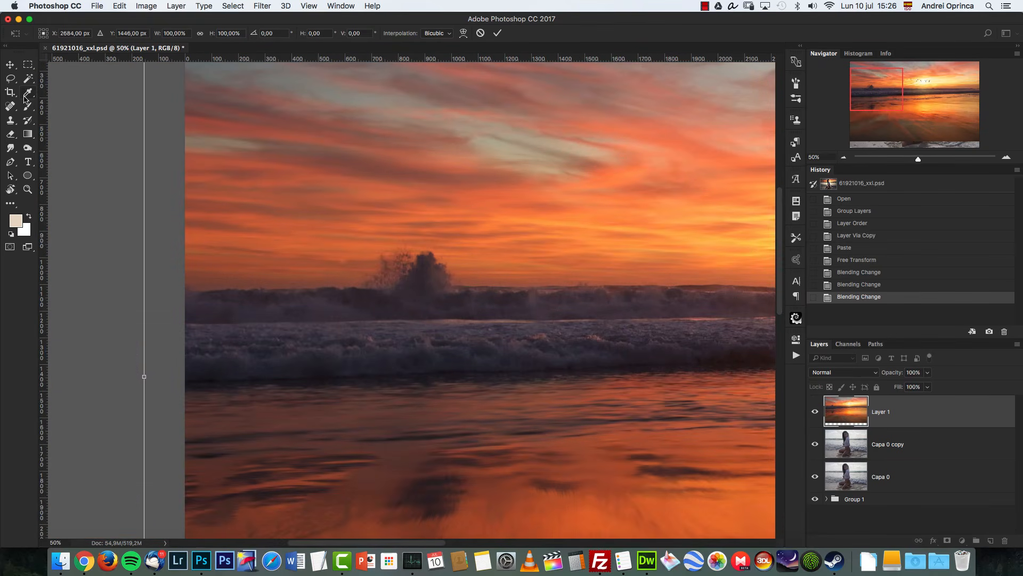
left_click(11, 122)
left_click(601, 192)
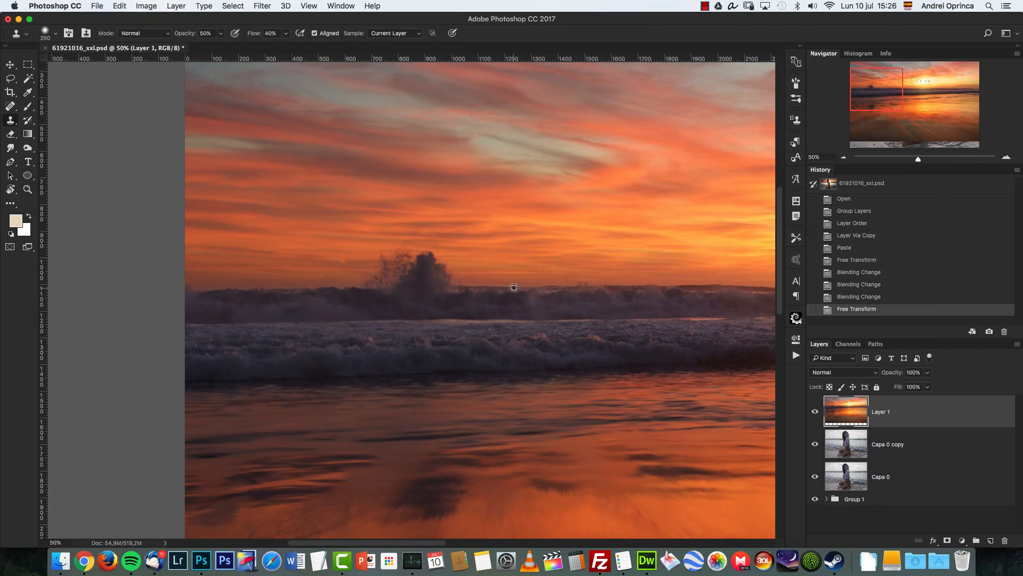
Step: Clone out the splashing wave along the sunset photo's horizon with the Clone Stamp at 100% opacity
left_click(514, 288, "alt")
mouse_move(446, 288)
left_mouse_down()
mouse_move(411, 287)
mouse_move(439, 293)
left_mouse_up()
key("super+z")
key("0")
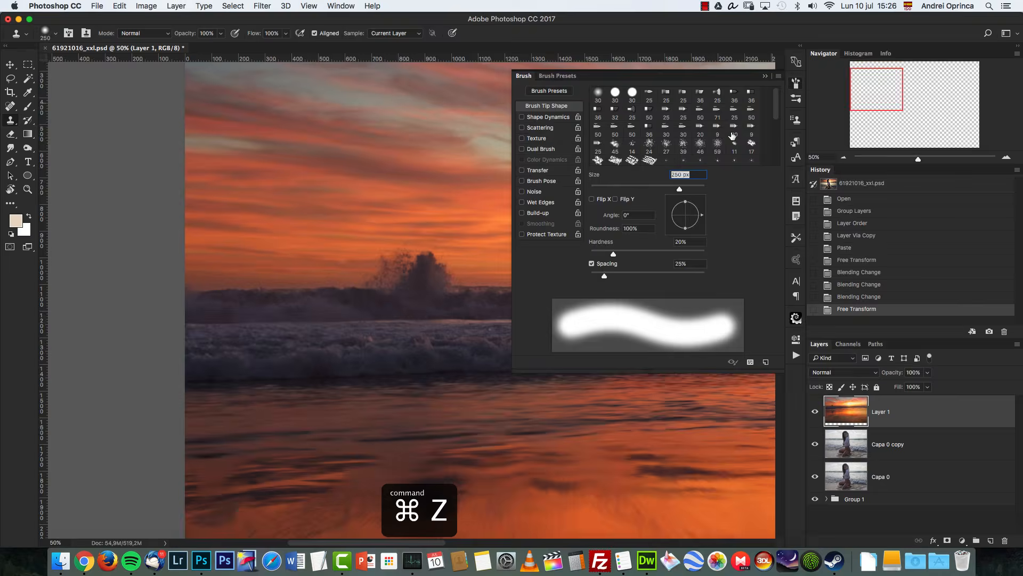
left_click(796, 83)
left_click(766, 76)
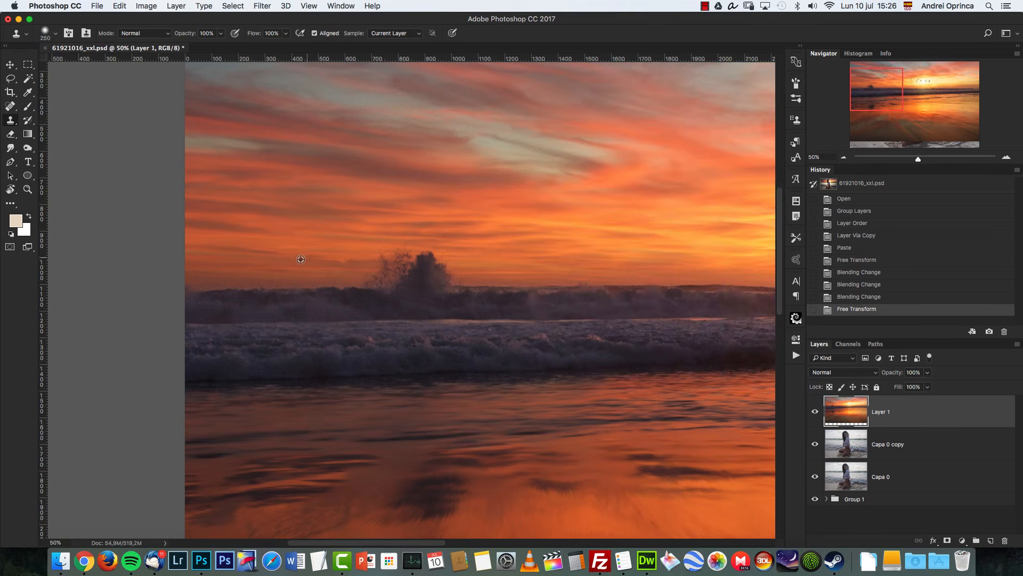
left_click(310, 289, "alt")
mouse_move(372, 288)
left_mouse_down()
mouse_move(385, 270)
mouse_move(368, 275)
left_mouse_up()
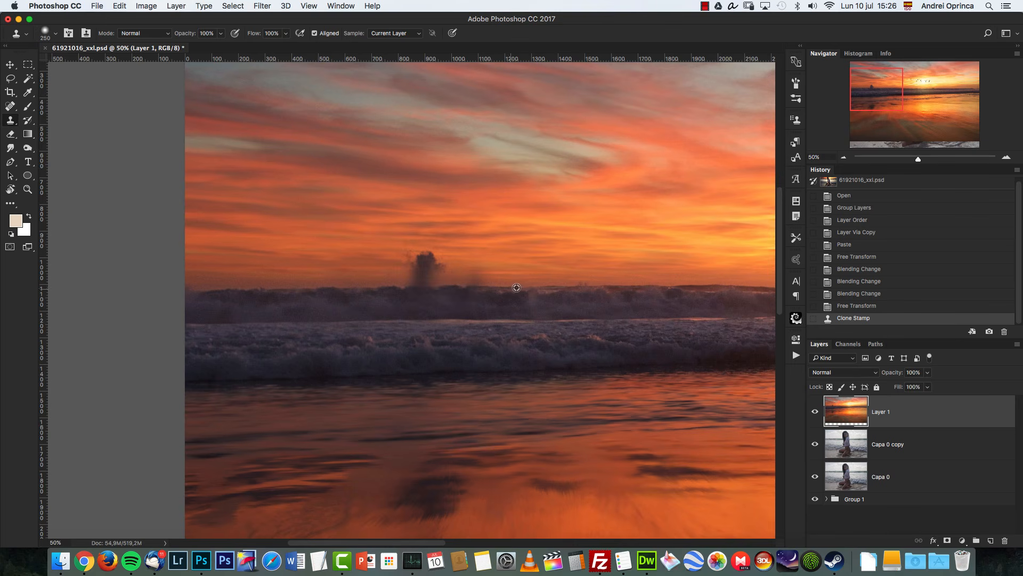
mouse_move(439, 281)
left_mouse_down()
mouse_move(414, 272)
mouse_move(427, 262)
left_mouse_up()
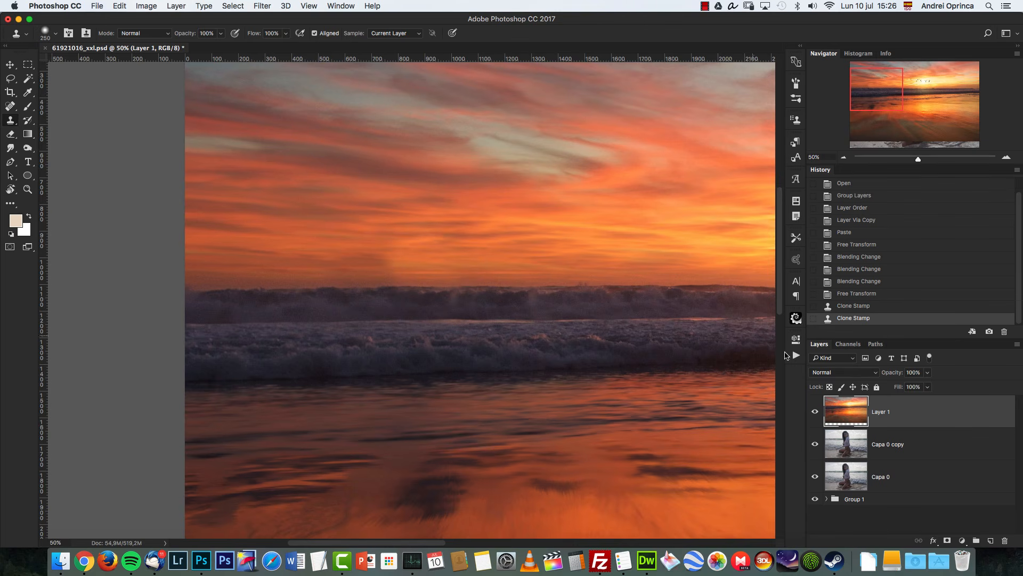
Step: Set the sky layer's blend mode back to Multiply
left_click(843, 157)
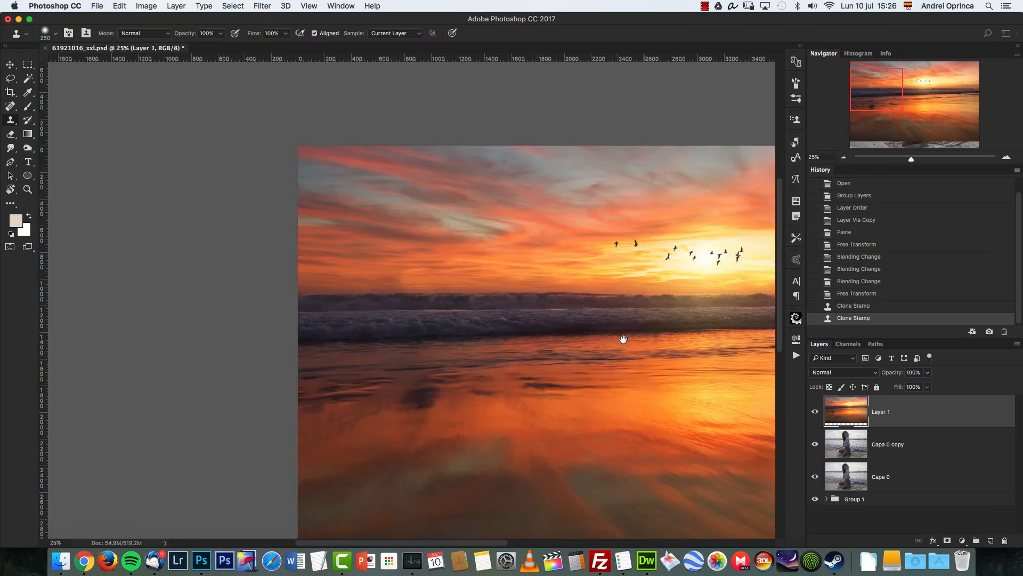
left_click_drag(622, 339, 425, 269)
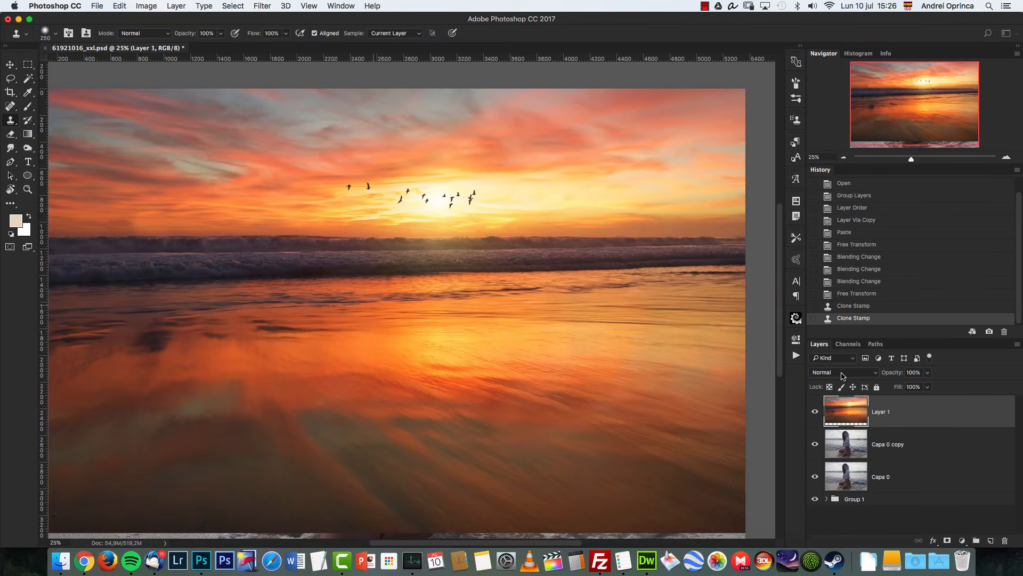
left_click(842, 372)
left_click(837, 403)
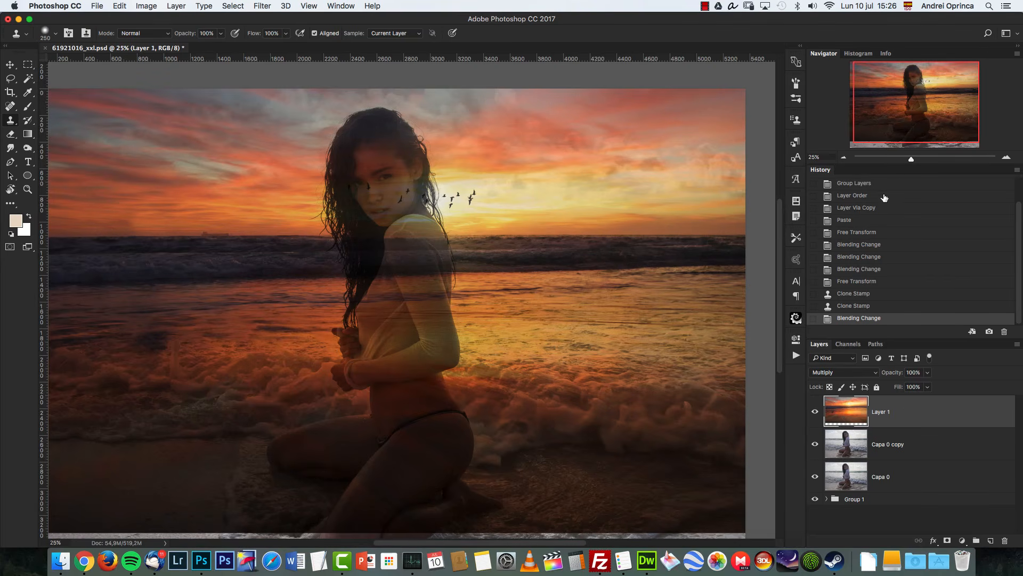
Step: Add a layer mask to the sky layer and pick the Gradient tool with a black-to-white gradient
left_click(948, 539)
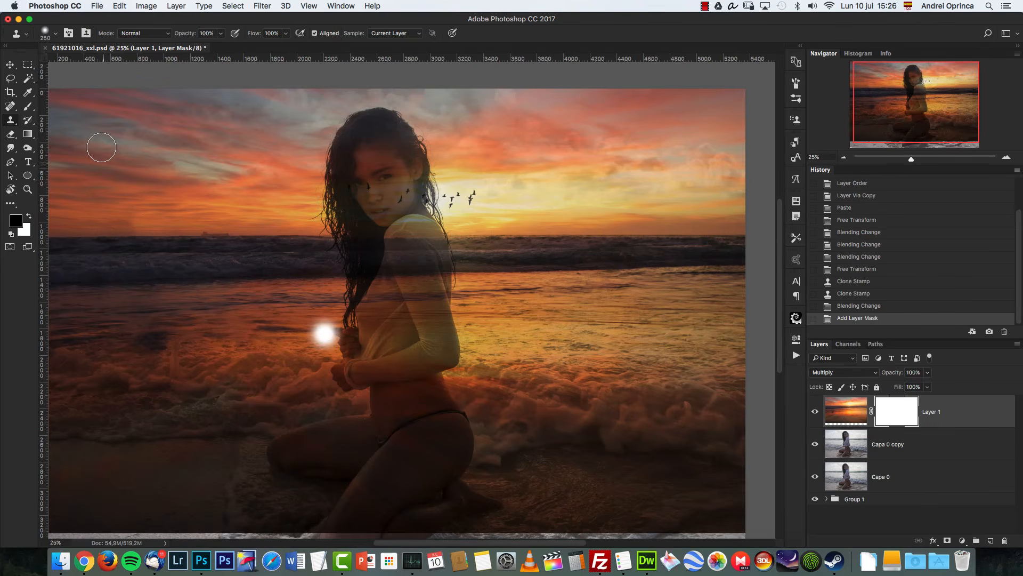
key("d")
key("g")
left_click(63, 34)
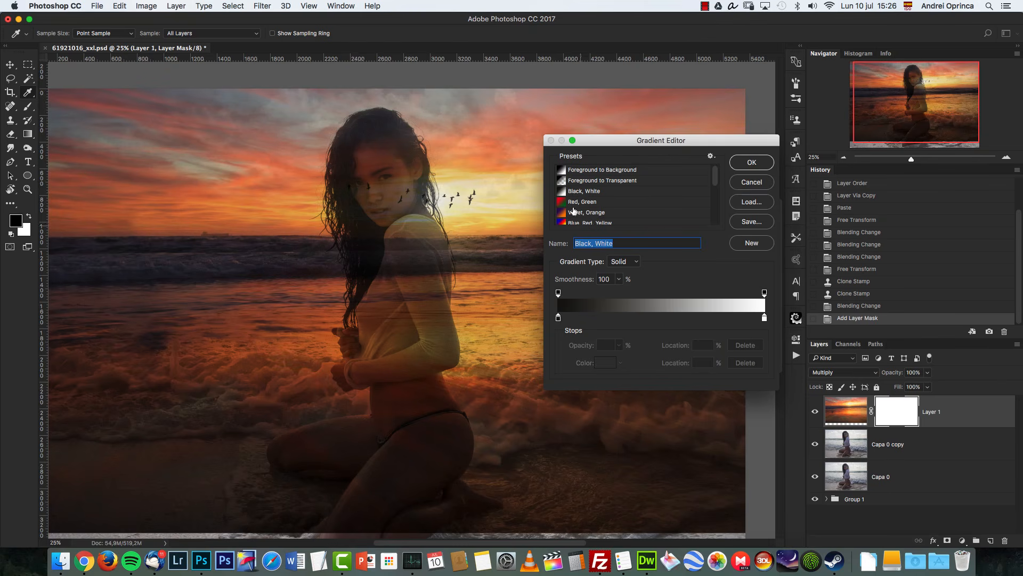
left_click(558, 319)
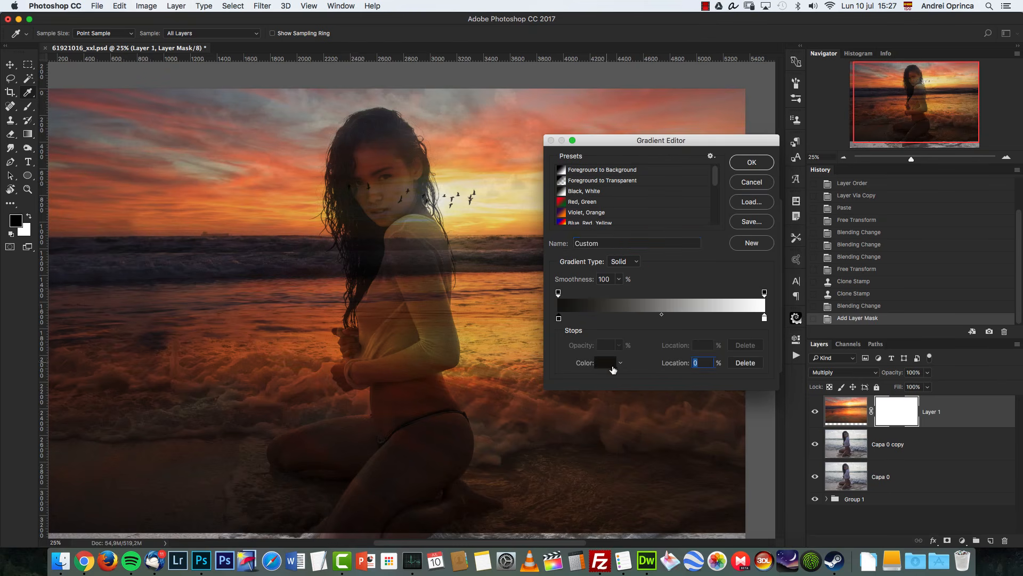
left_click(611, 362)
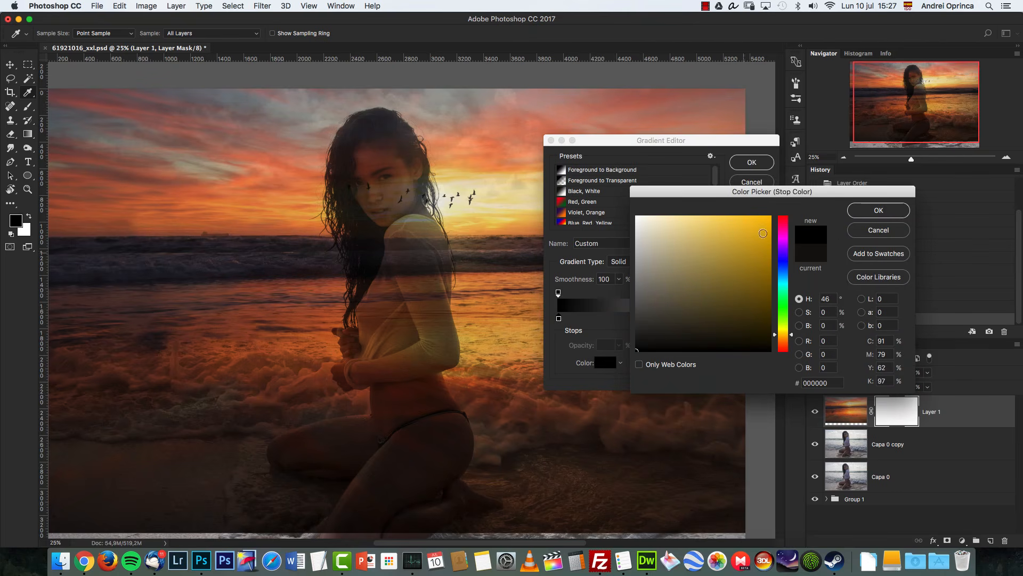
left_click(848, 212)
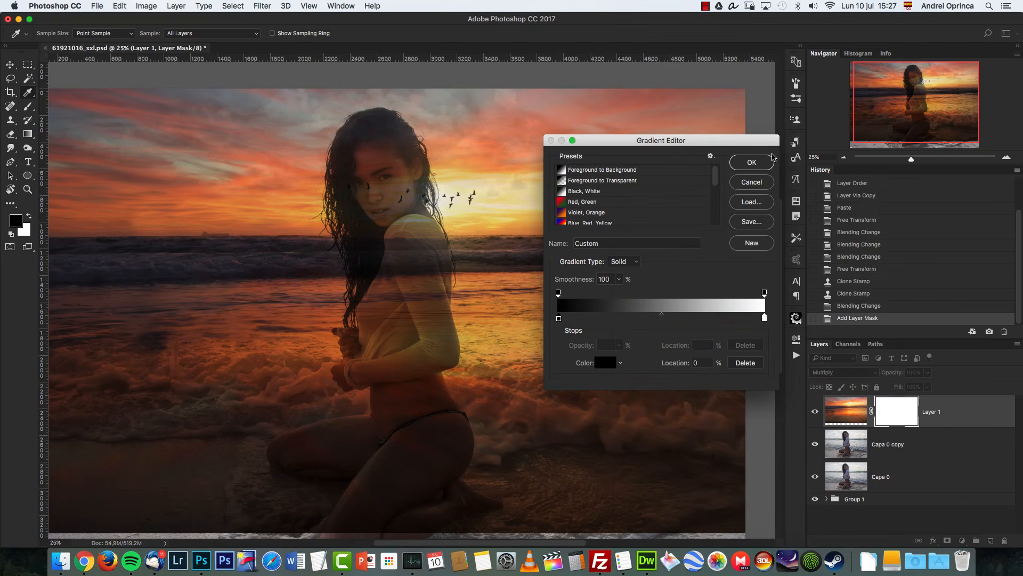
left_click(757, 162)
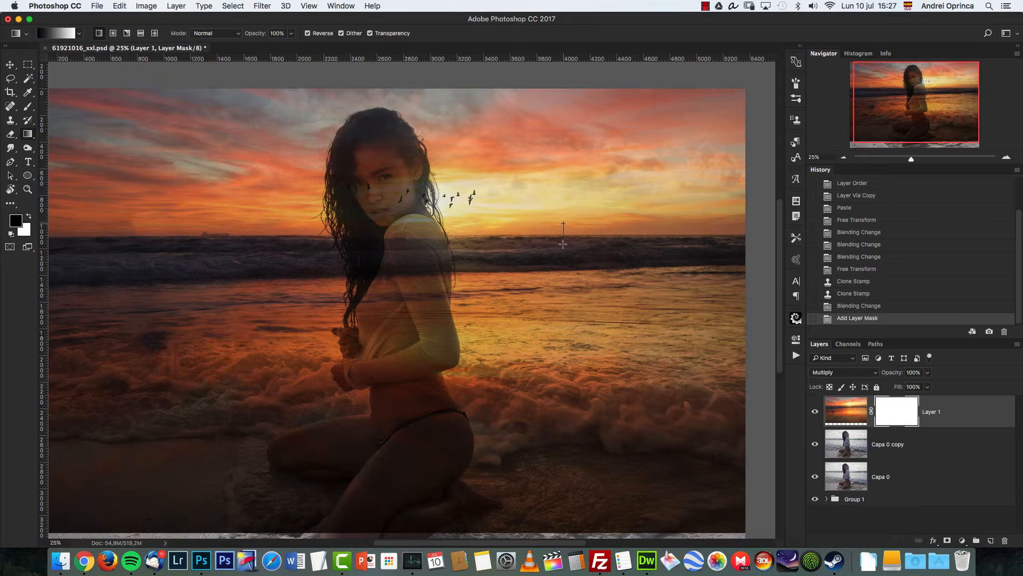
Step: Draw a vertical gradient on the mask so the sky fades out below the horizon
left_click_drag(563, 244, 568, 267)
key("cmd+z")
left_click_drag(572, 216, 574, 276)
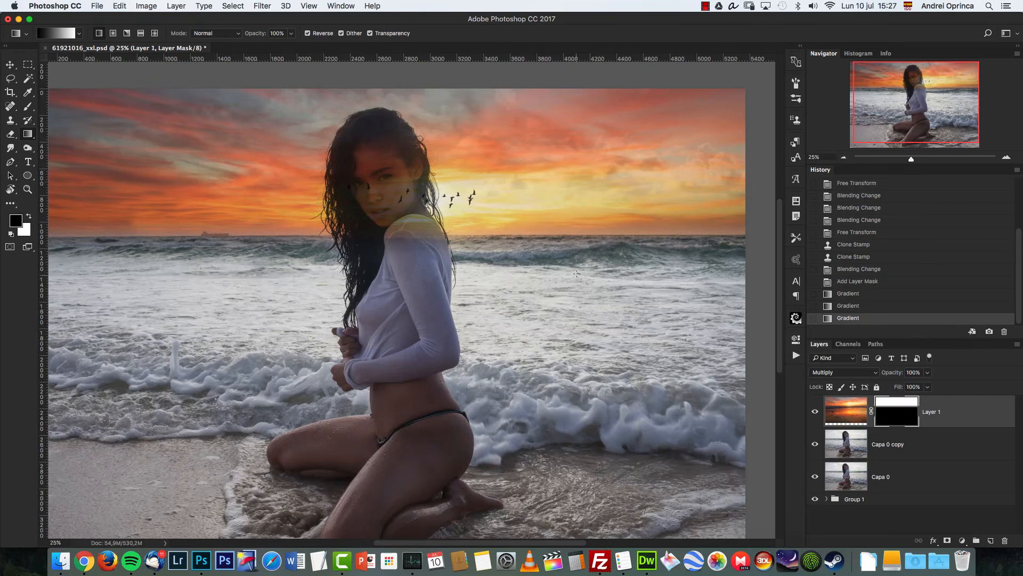
Step: Hide the sky layer and zoom in on the original horizon
key("super+1")
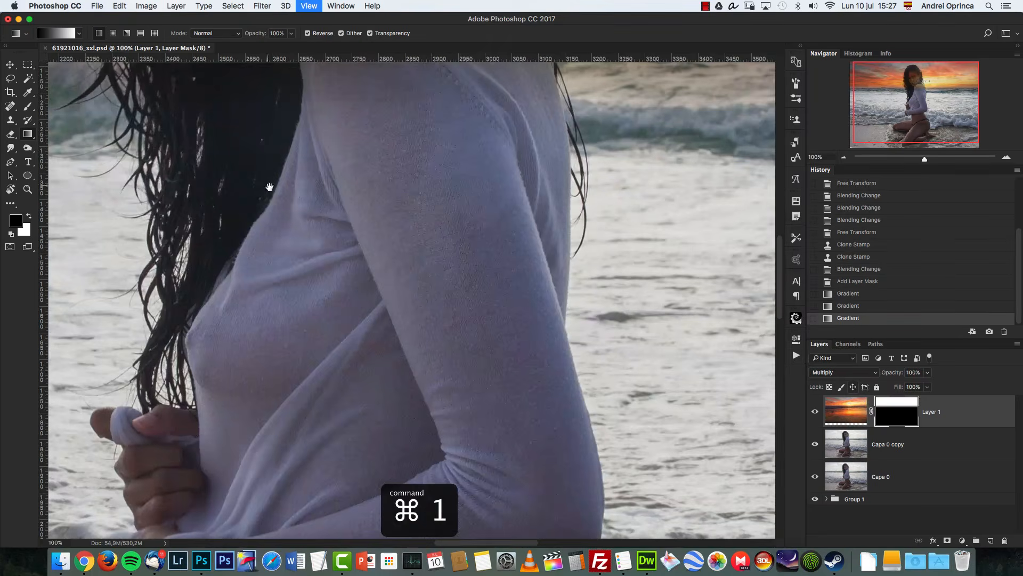
left_click_drag(270, 187, 725, 414)
left_click_drag(447, 352, 454, 356)
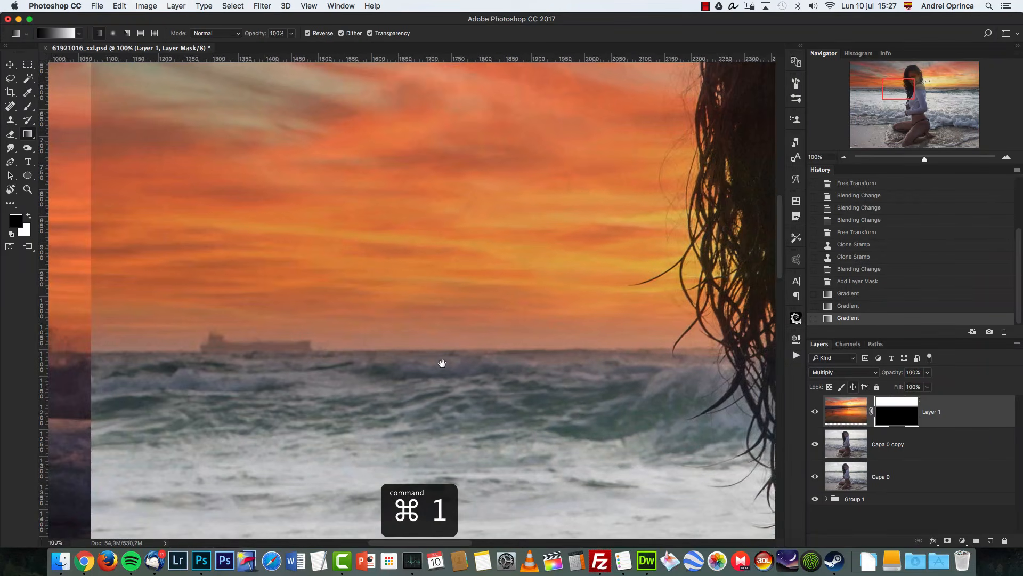
left_click(815, 413)
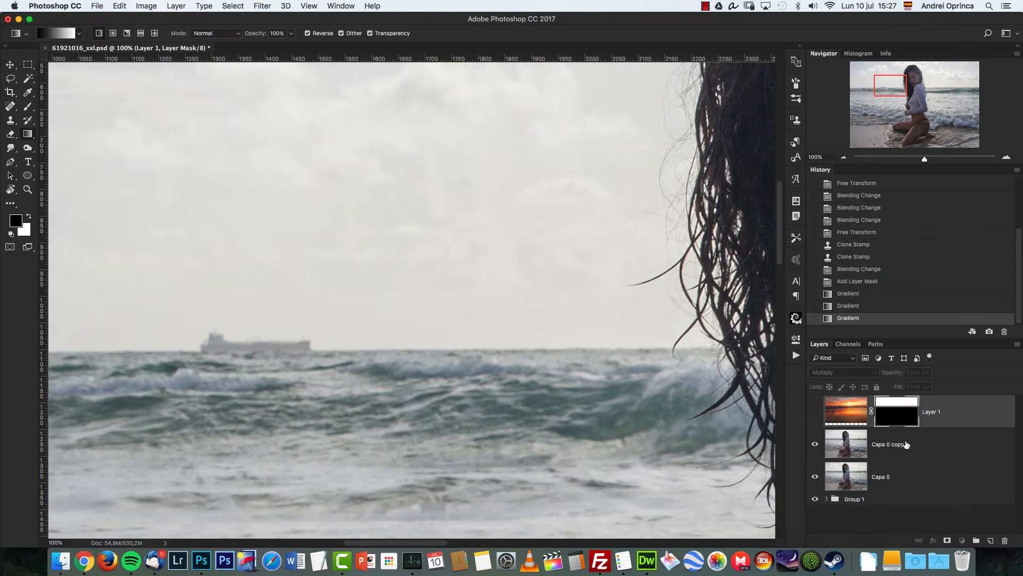
Step: Rename the Capa 0 copy layer as edited
left_click(889, 447)
double_click(888, 448)
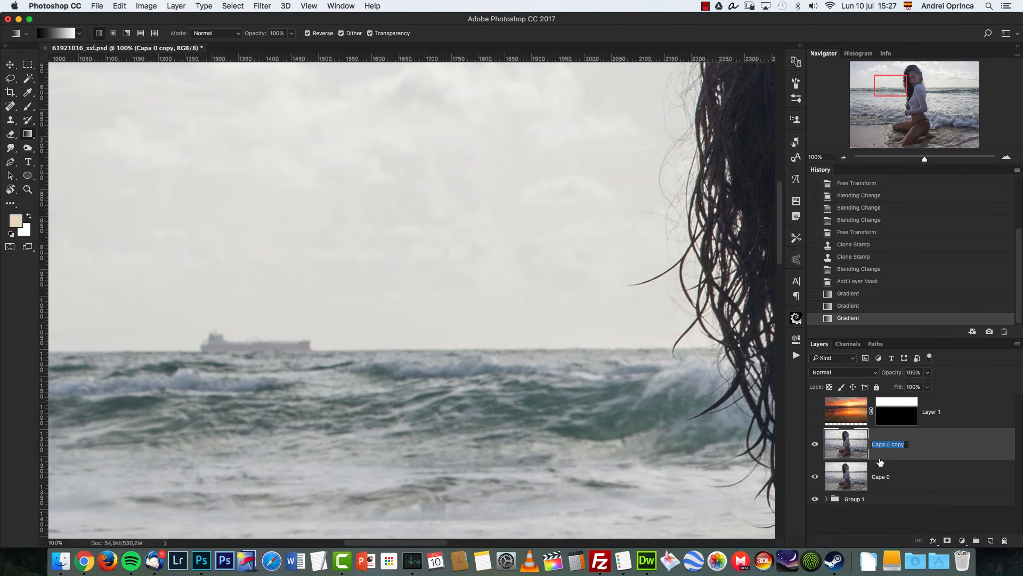
type("edited")
key("Return")
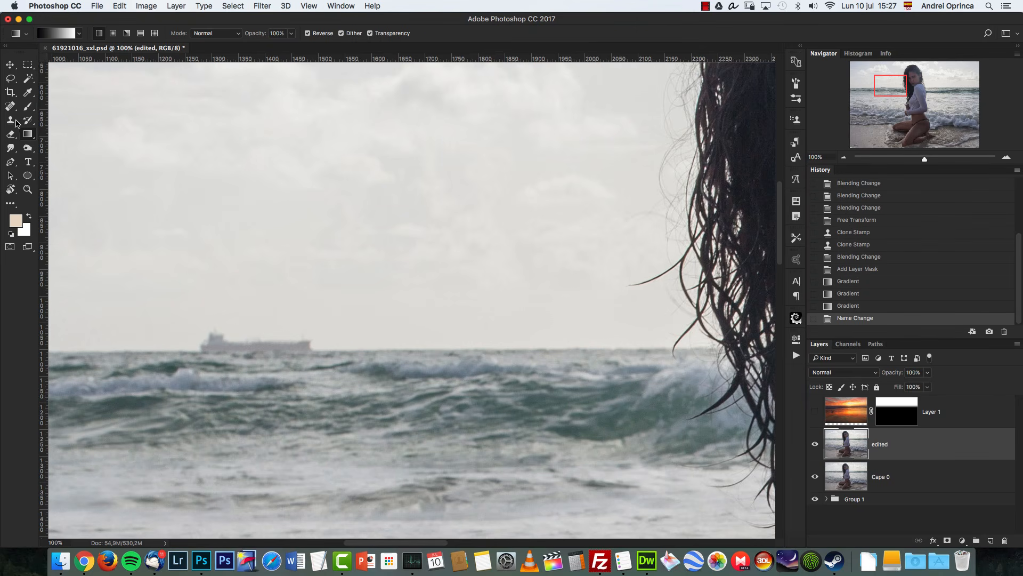
Step: Clone out the ship on the horizon of the edited layer with the Clone Stamp
left_click(15, 123)
left_click_drag(345, 342, 514, 345)
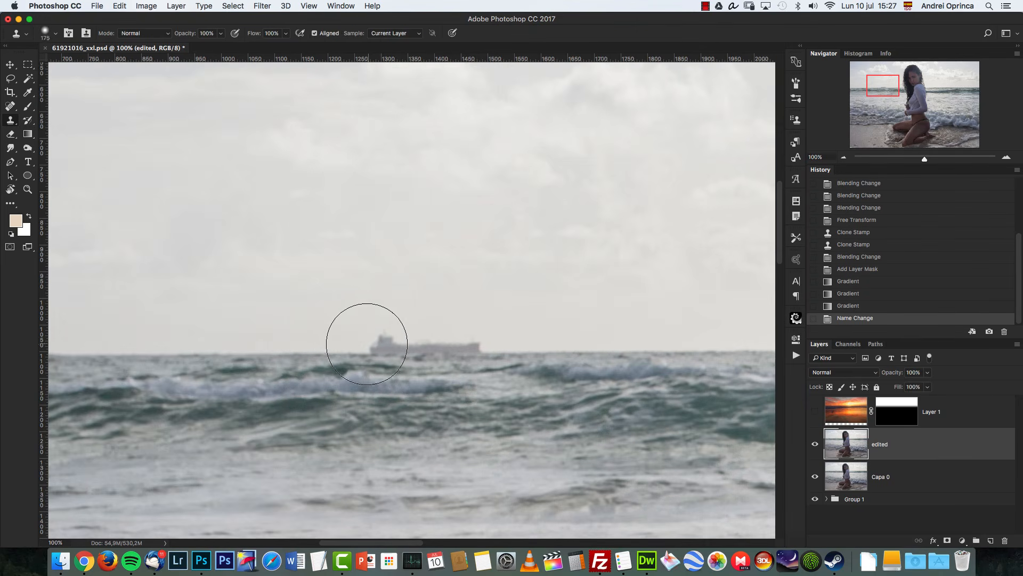
left_click_drag(299, 357, 287, 356)
left_click(281, 356, "alt")
mouse_move(376, 353)
left_mouse_down()
mouse_move(470, 338)
mouse_move(474, 347)
mouse_move(488, 335)
left_mouse_up()
left_click(392, 350, "alt")
key("super+1")
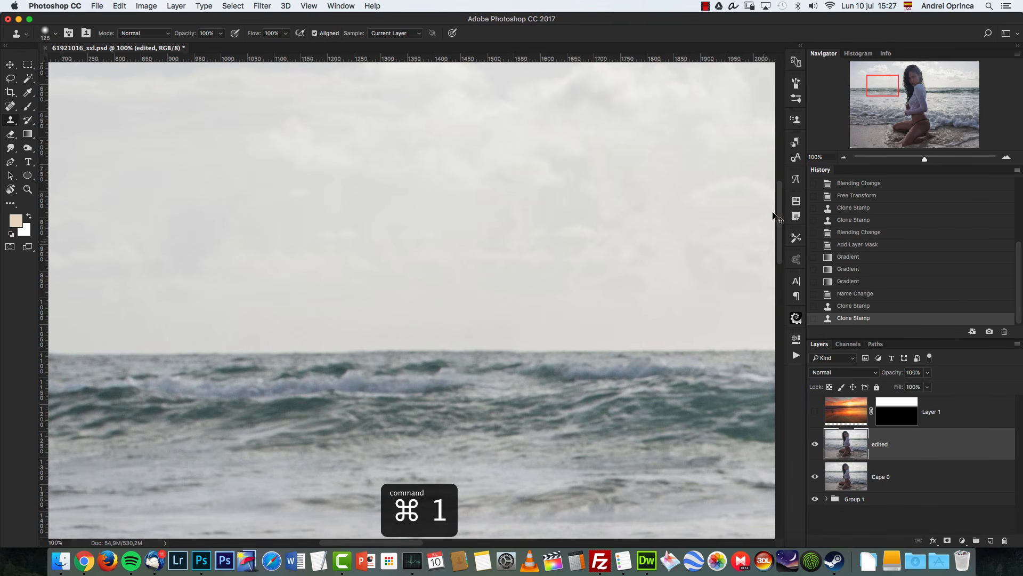
Step: Zoom out and show the sunset sky layer again over the beach photo
left_click(843, 158)
left_click(843, 158)
left_click(843, 158)
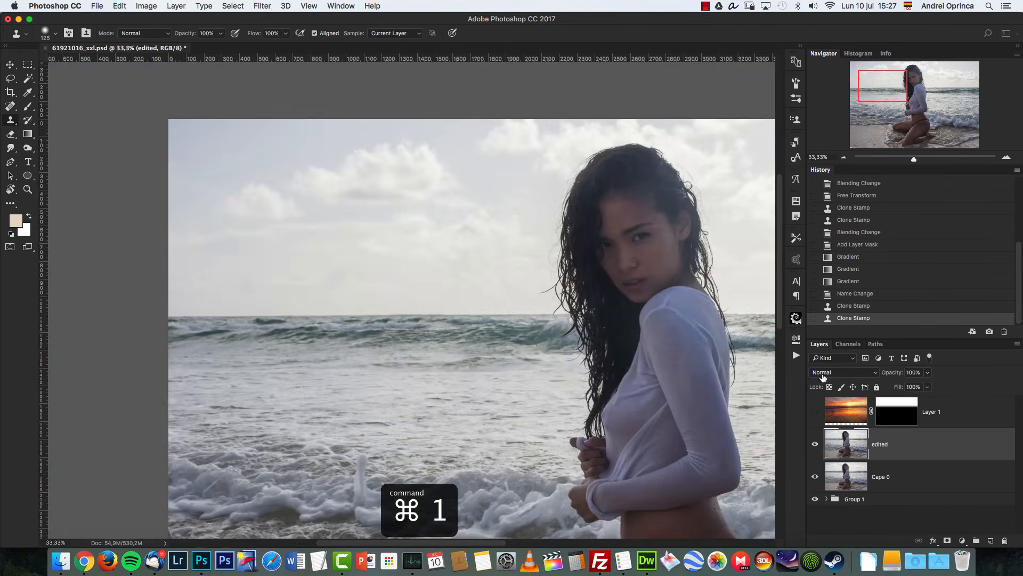
left_click(815, 411)
left_click_drag(752, 243, 651, 213)
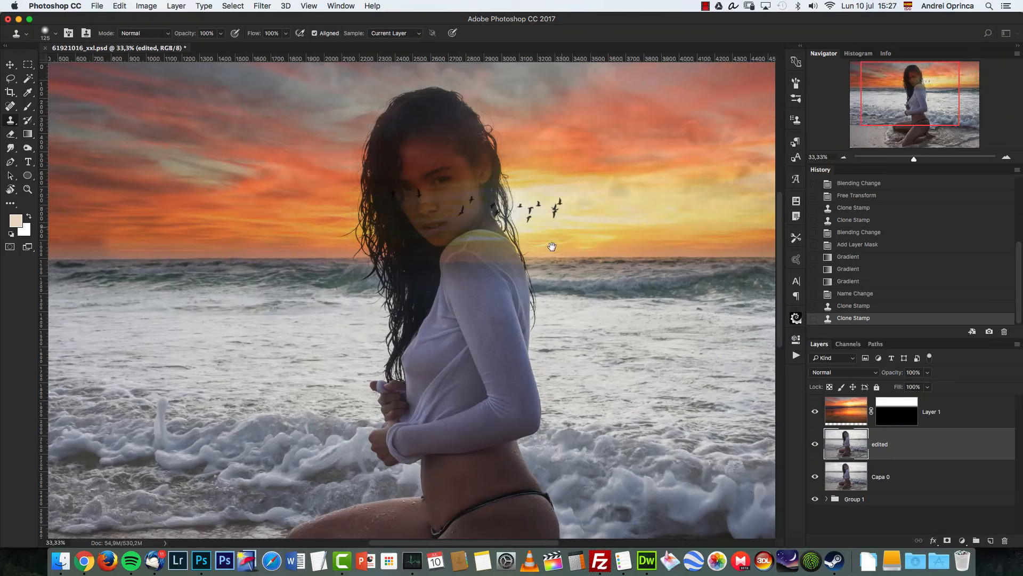
left_click_drag(552, 245, 490, 310)
Step: Paint black on the sky layer's mask over the woman's face and hair with a 50% opacity soft brush
left_click(897, 411)
key("ctrl+1")
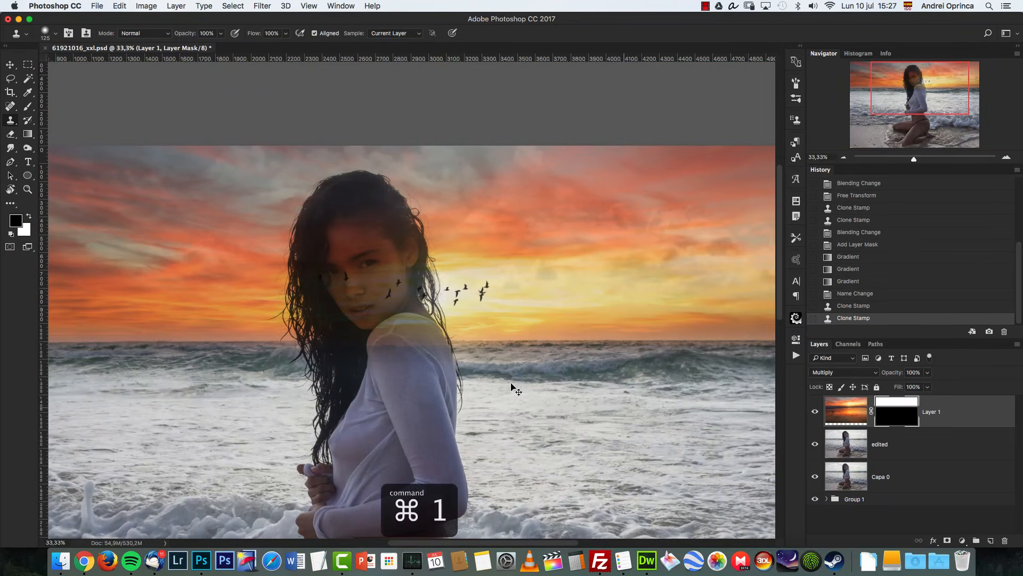
left_click_drag(355, 254, 537, 303)
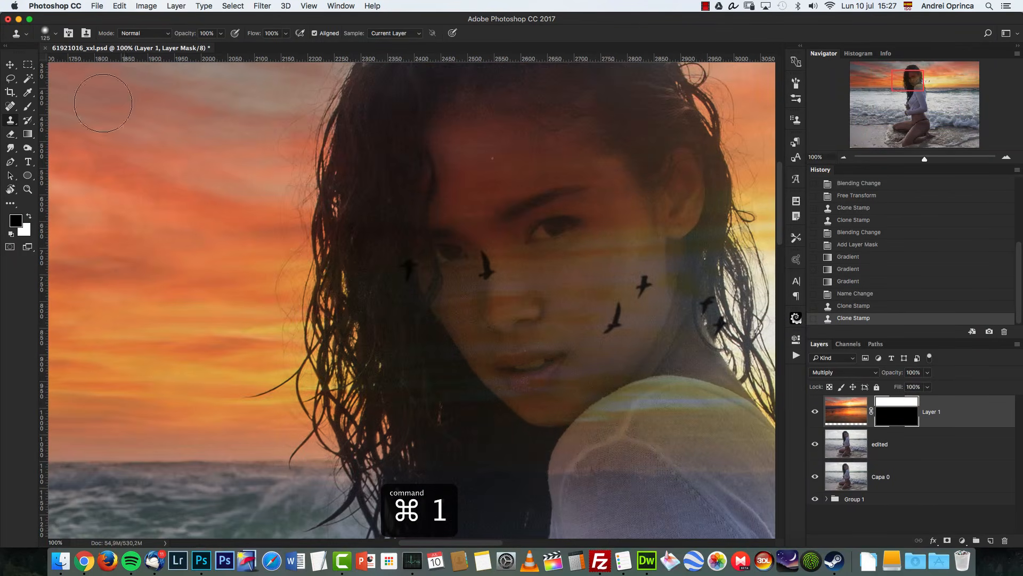
left_click(8, 64)
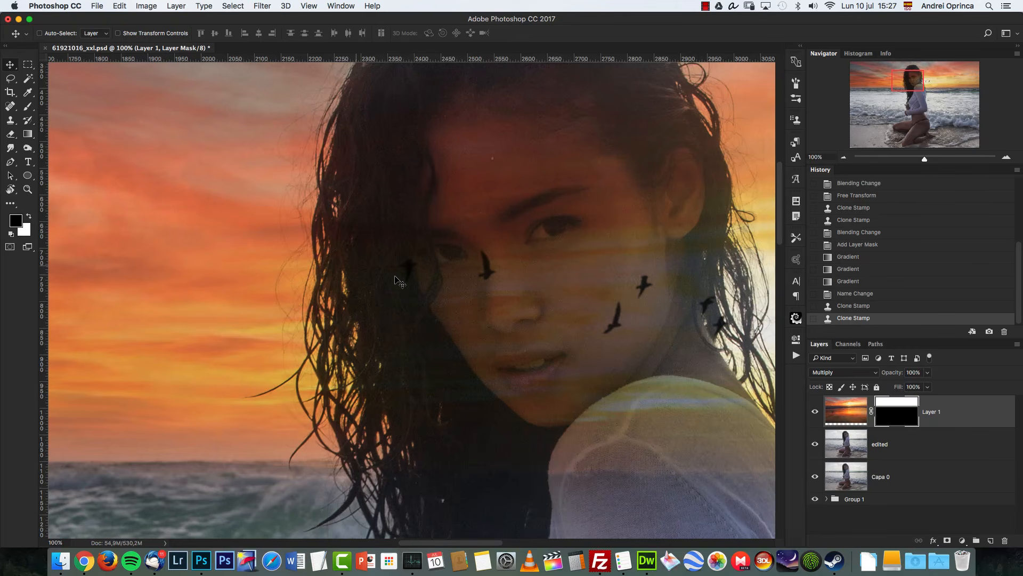
left_click(844, 158)
left_click_drag(611, 312, 550, 326)
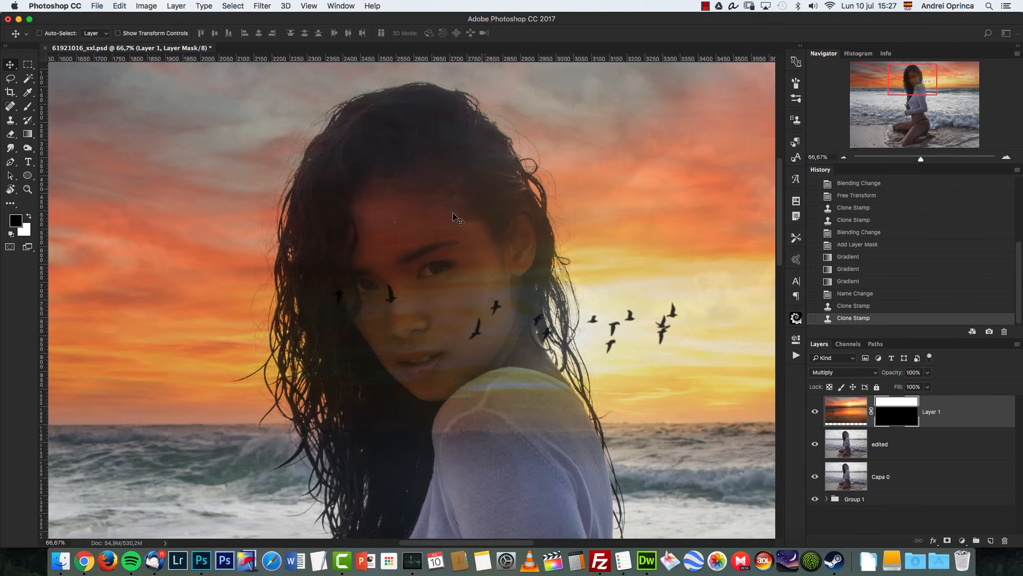
left_click_drag(635, 333, 603, 296)
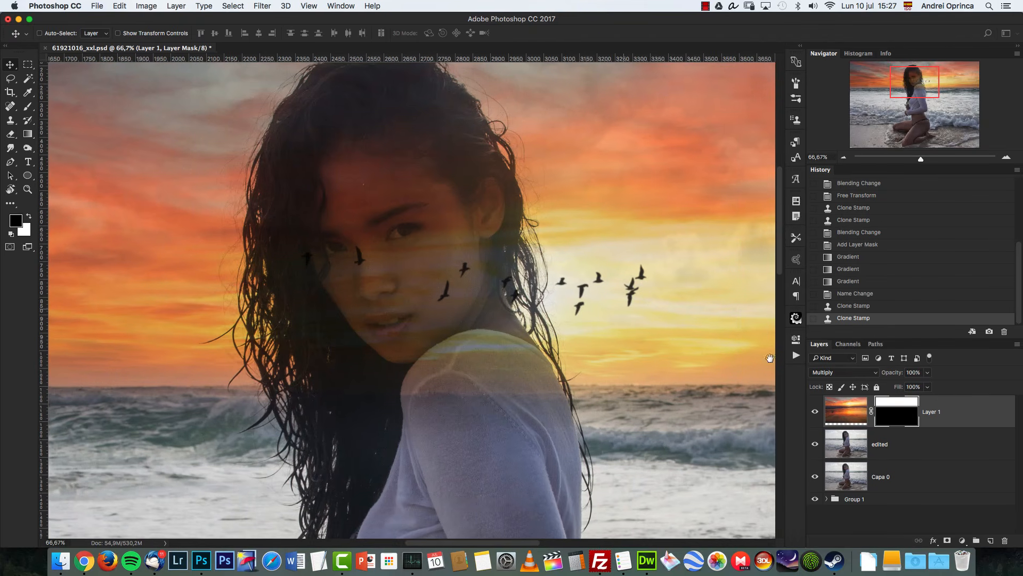
key("b")
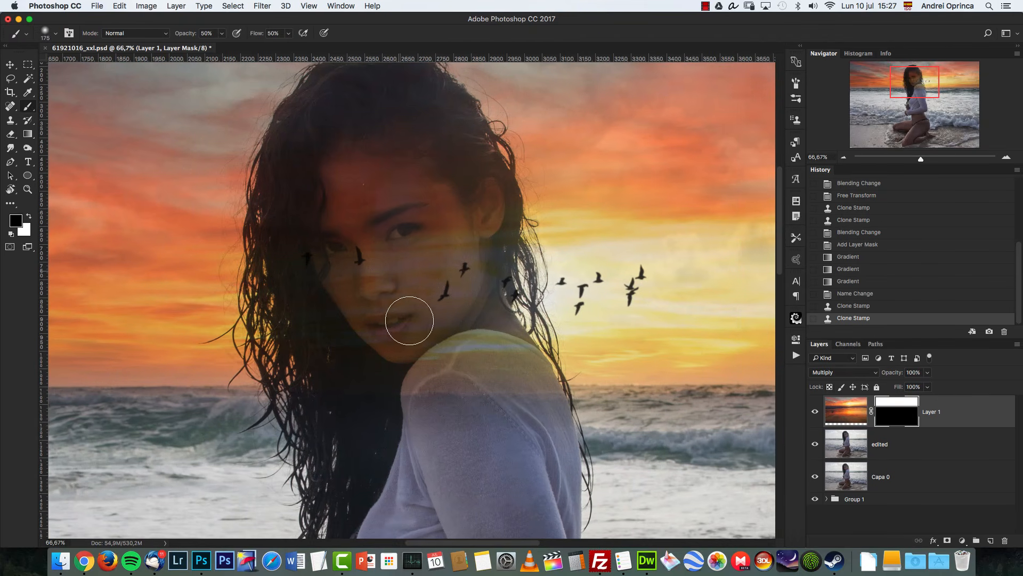
left_click_drag(376, 234, 376, 176)
mouse_move(376, 181)
left_mouse_down()
mouse_move(391, 342)
mouse_move(381, 325)
left_mouse_up()
mouse_move(341, 176)
left_mouse_down()
mouse_move(313, 265)
mouse_move(315, 191)
left_mouse_up()
mouse_move(315, 191)
left_mouse_down()
mouse_move(339, 368)
mouse_move(430, 379)
left_mouse_up()
left_click_drag(414, 322, 436, 408)
left_click_drag(431, 367, 413, 402)
left_click_drag(342, 341, 341, 437)
mouse_move(458, 373)
left_mouse_down()
mouse_move(491, 396)
mouse_move(476, 349)
left_mouse_up()
mouse_move(453, 304)
left_mouse_down()
mouse_move(435, 197)
mouse_move(476, 209)
left_mouse_up()
left_click_drag(429, 155, 412, 264)
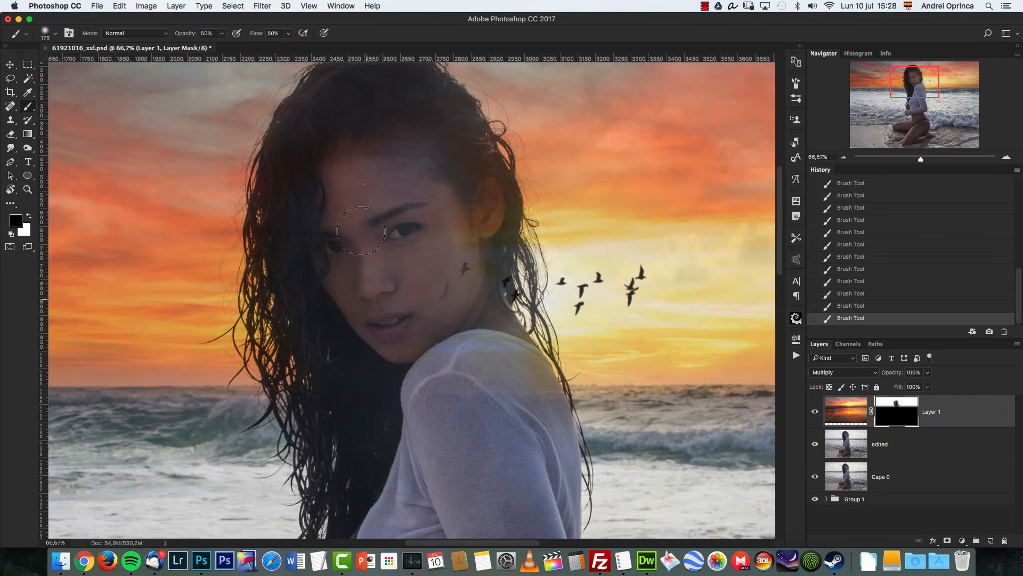
left_click_drag(432, 377, 410, 399)
left_click_drag(472, 195, 460, 204)
mouse_move(480, 346)
left_mouse_down()
mouse_move(522, 428)
mouse_move(505, 353)
mouse_move(536, 395)
mouse_move(528, 365)
mouse_move(545, 383)
mouse_move(553, 444)
mouse_move(540, 422)
mouse_move(540, 443)
mouse_move(557, 414)
mouse_move(563, 434)
left_mouse_up()
Step: Shrink the brush and keep masking the sky out of the forehead and face
key("bracketleft")
key("bracketleft")
key("bracketleft")
key("bracketleft")
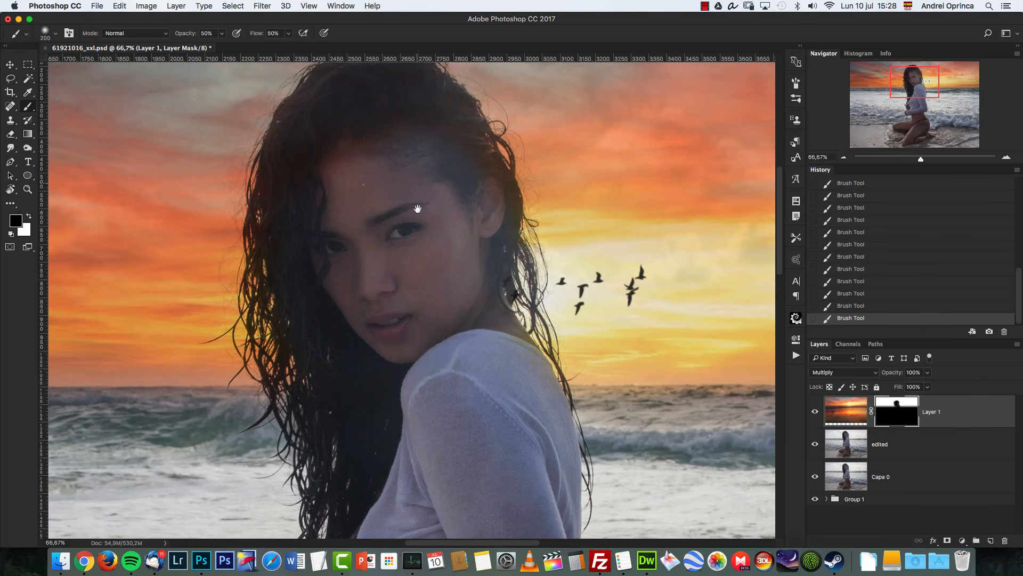
left_click_drag(418, 209, 436, 304)
key("bracketleft")
key("bracketleft")
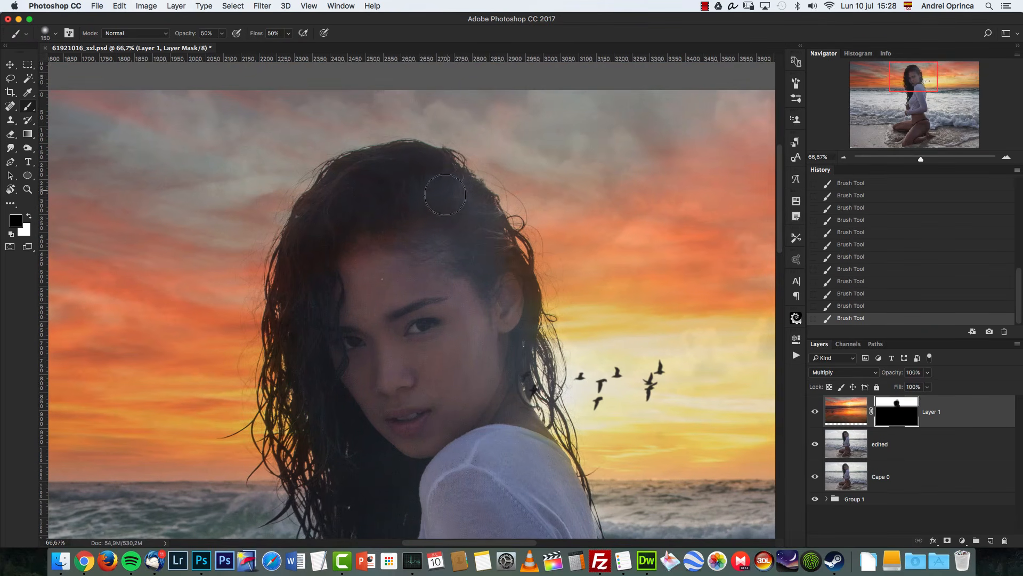
mouse_move(446, 195)
left_mouse_down()
mouse_move(396, 180)
mouse_move(415, 175)
mouse_move(337, 229)
mouse_move(360, 202)
mouse_move(424, 220)
mouse_move(359, 261)
mouse_move(353, 283)
left_mouse_up()
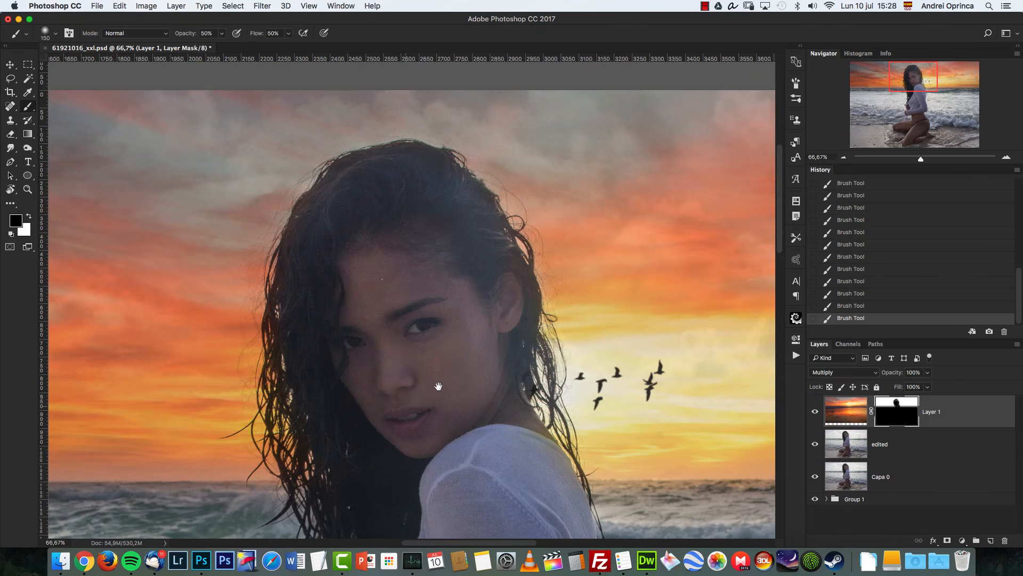
left_click_drag(436, 359, 426, 326)
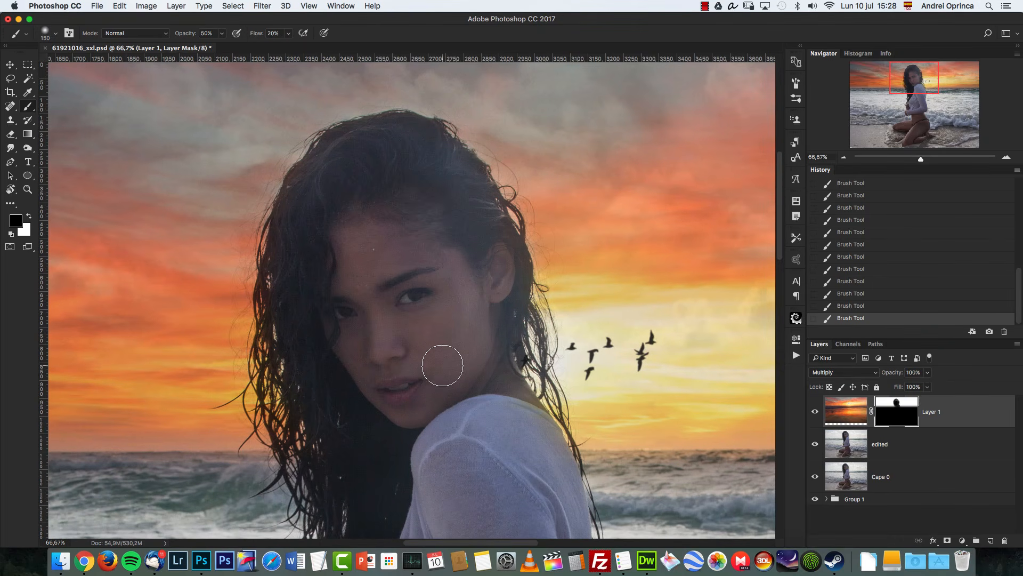
Step: Switch the brush colour to white and enable Transfer in the brush settings
key("x")
key("bracketleft")
key("bracketleft")
key("bracketleft")
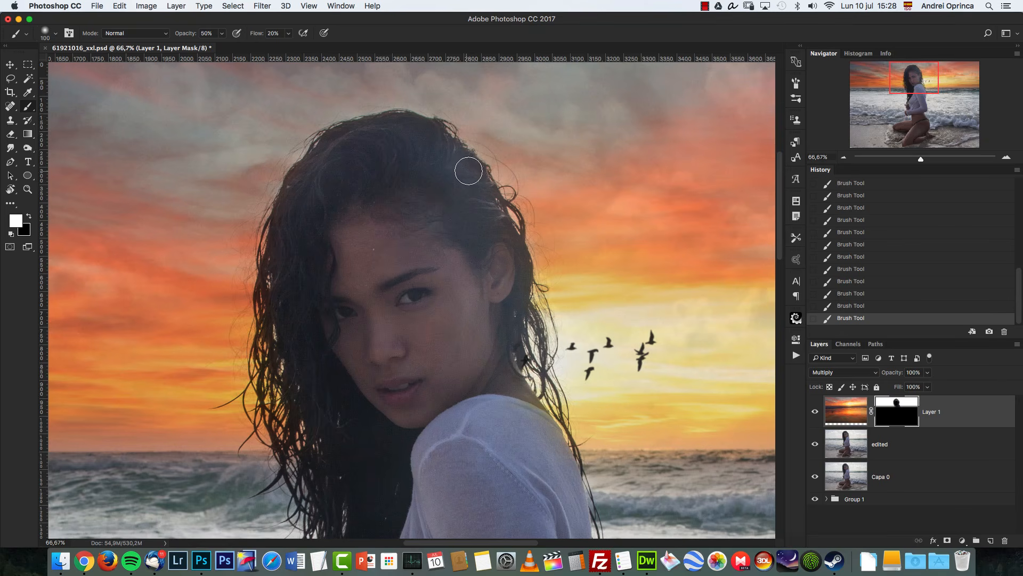
key("bracketright")
key("bracketright")
key("bracketright")
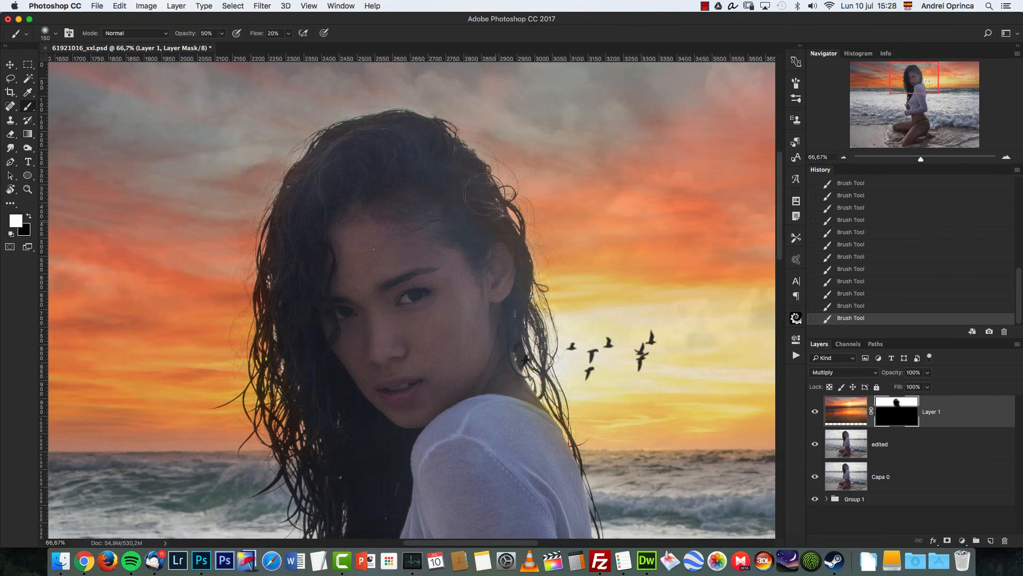
left_click(796, 84)
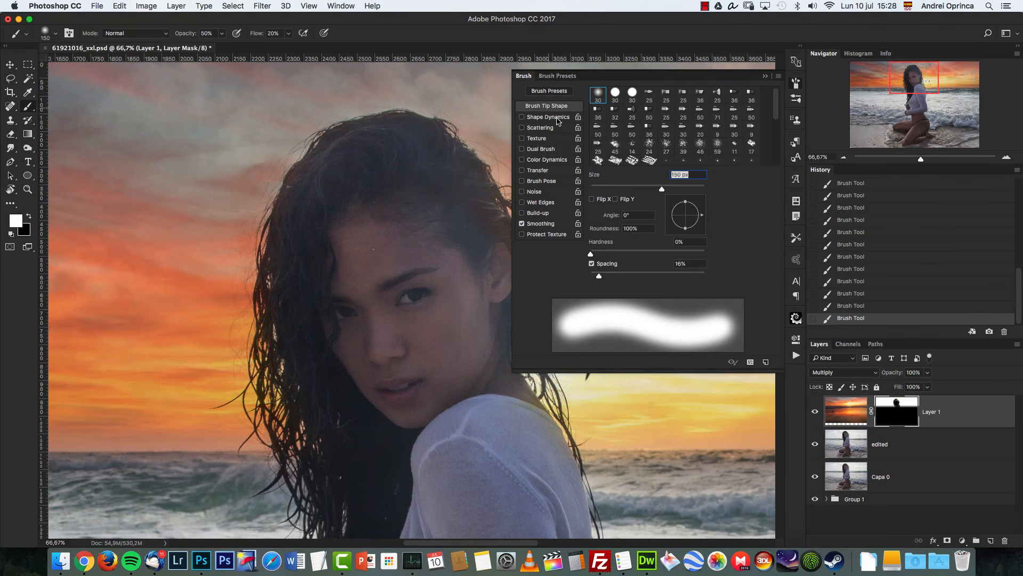
left_click(765, 78)
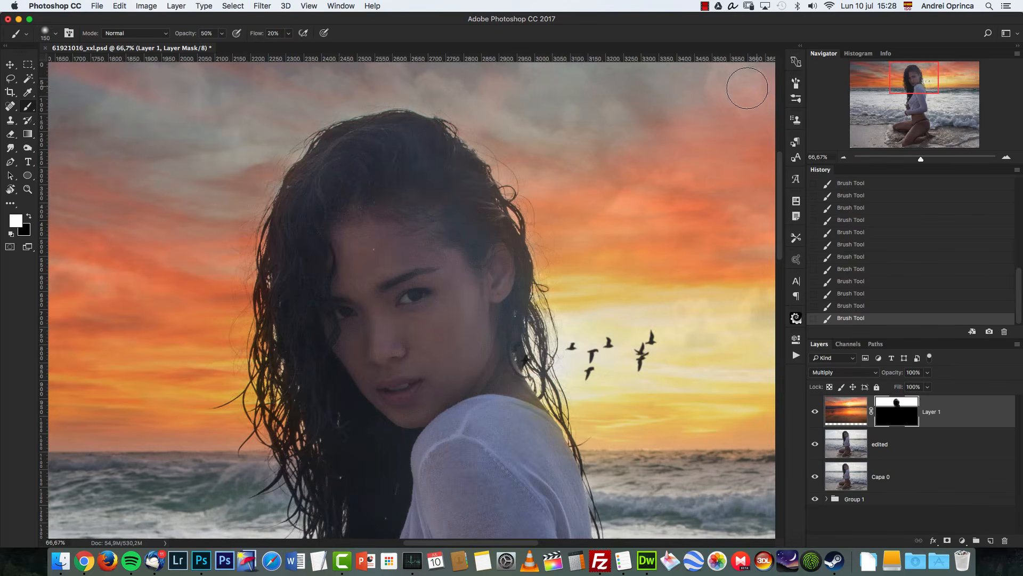
left_click(796, 83)
left_click(522, 170)
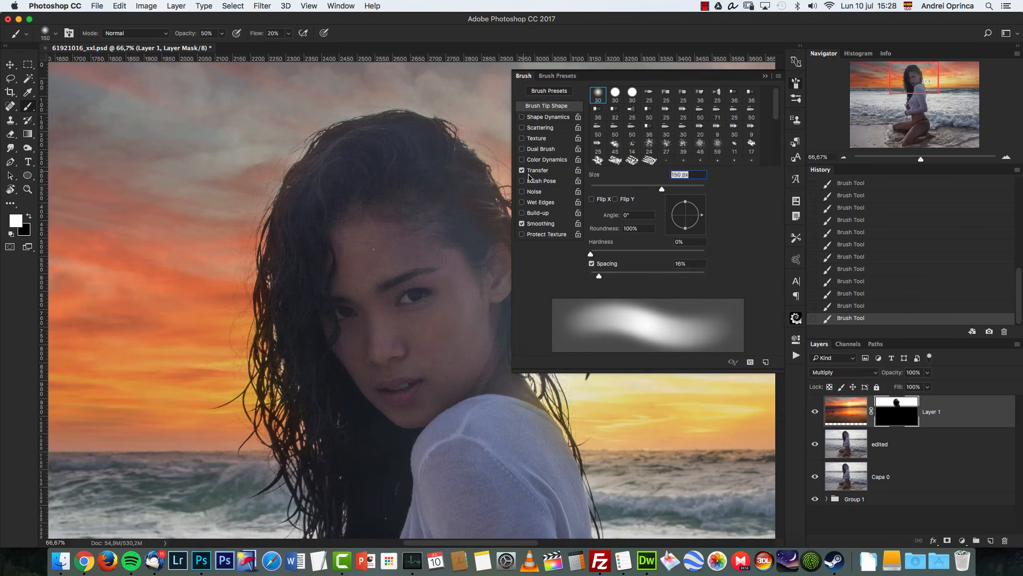
left_click(766, 77)
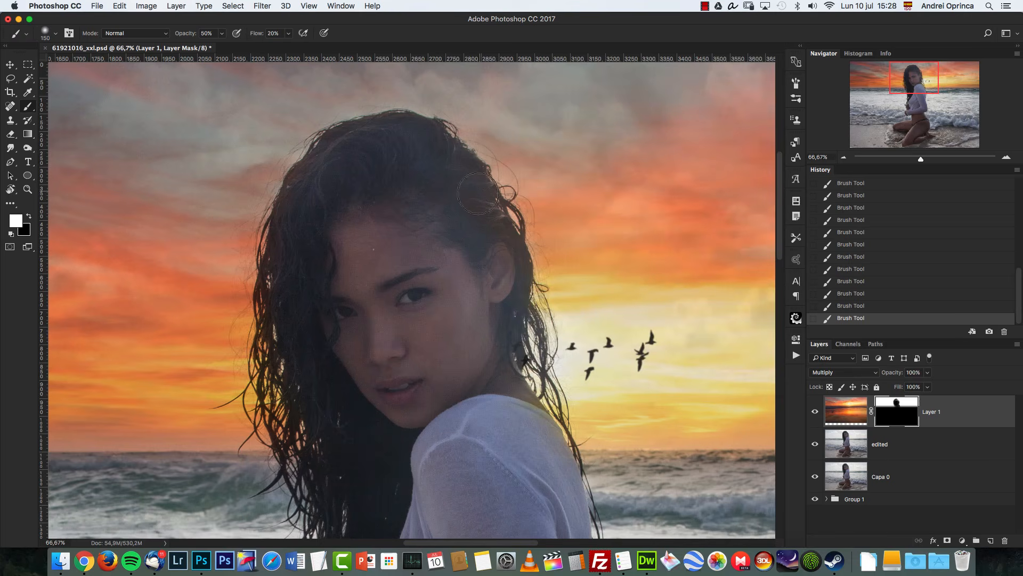
Step: Paint a white stroke on the mask along the woman's shoulder to bring back sky there
key("x")
key("x")
key("x")
key("x")
key("x")
key("[")
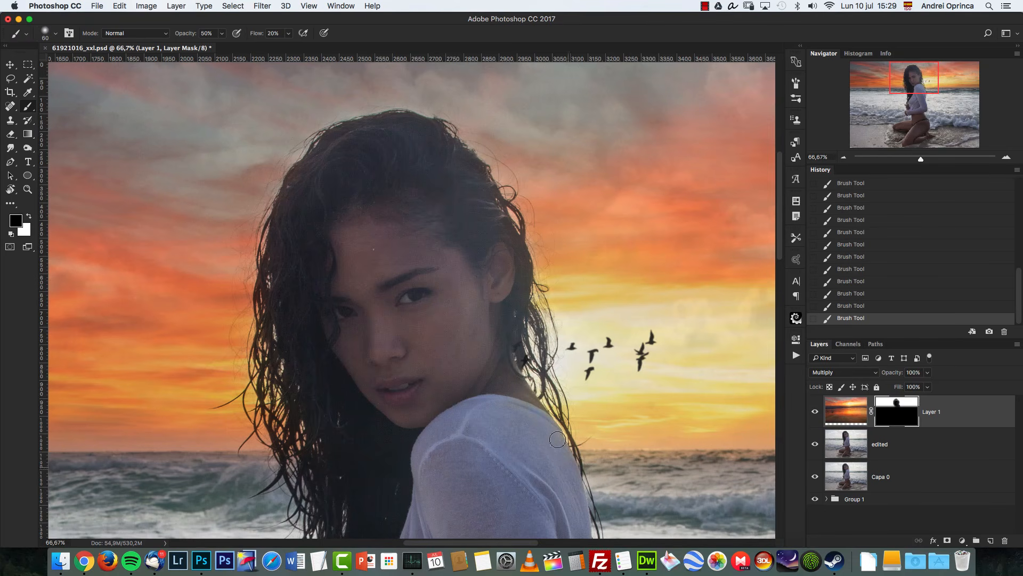
key("x")
left_click(843, 158)
left_click(841, 157)
left_click_drag(560, 428, 520, 261)
Step: Zoom out and compare the image with and without the sky layer, leaving the sky layer hidden
left_click(844, 157)
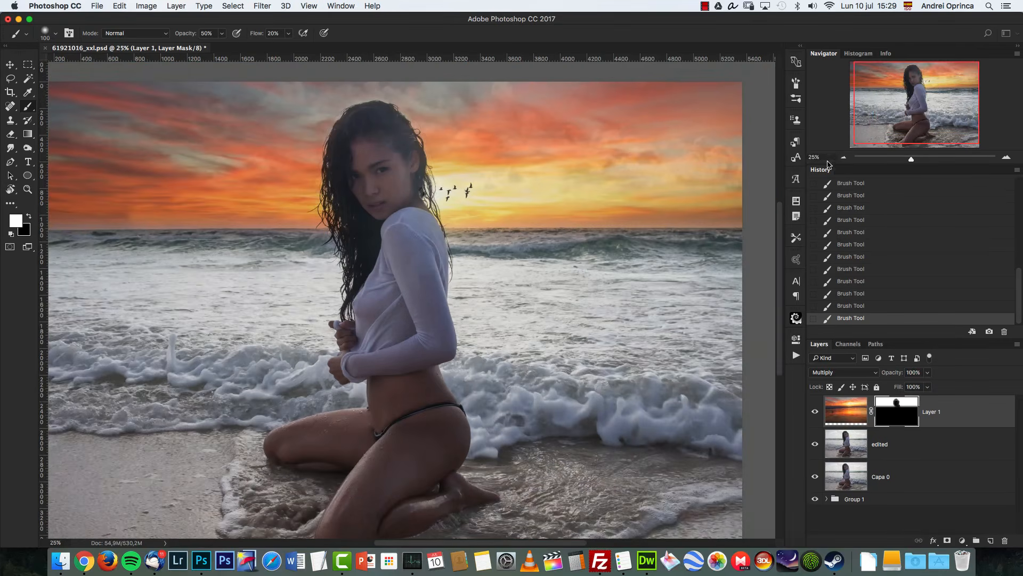
left_click(844, 158)
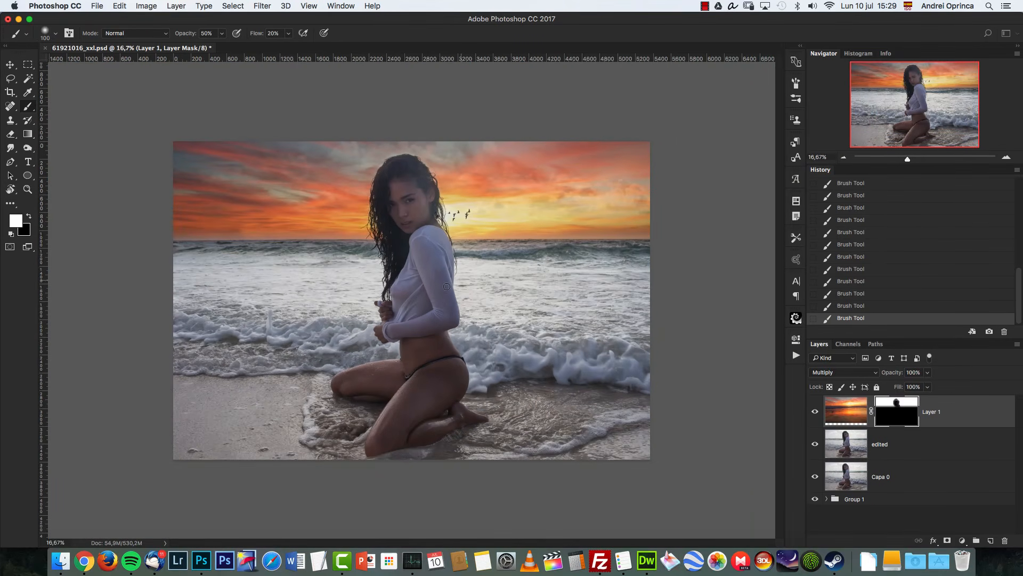
key("super+1")
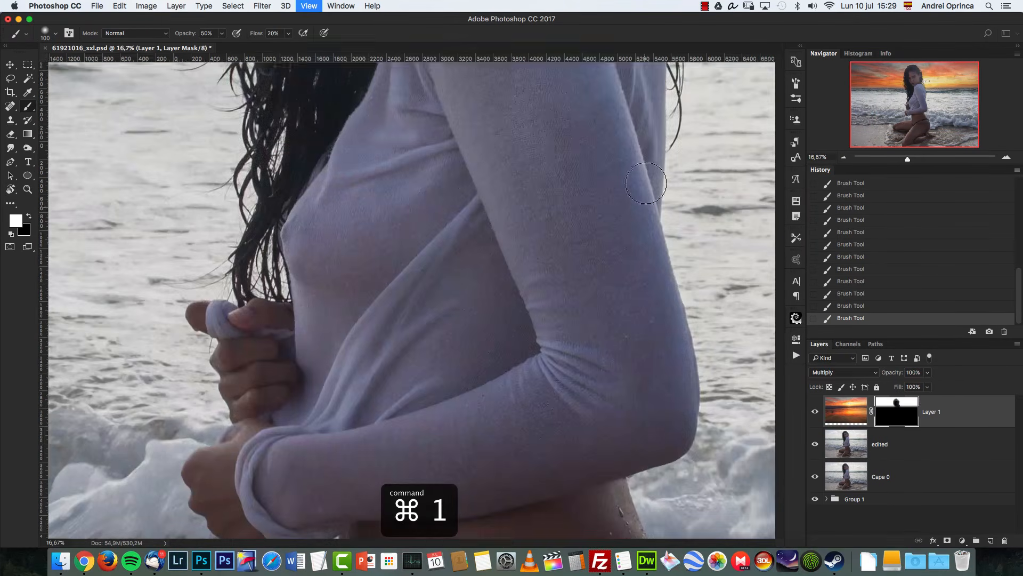
left_click_drag(686, 187, 365, 425)
left_click(844, 157)
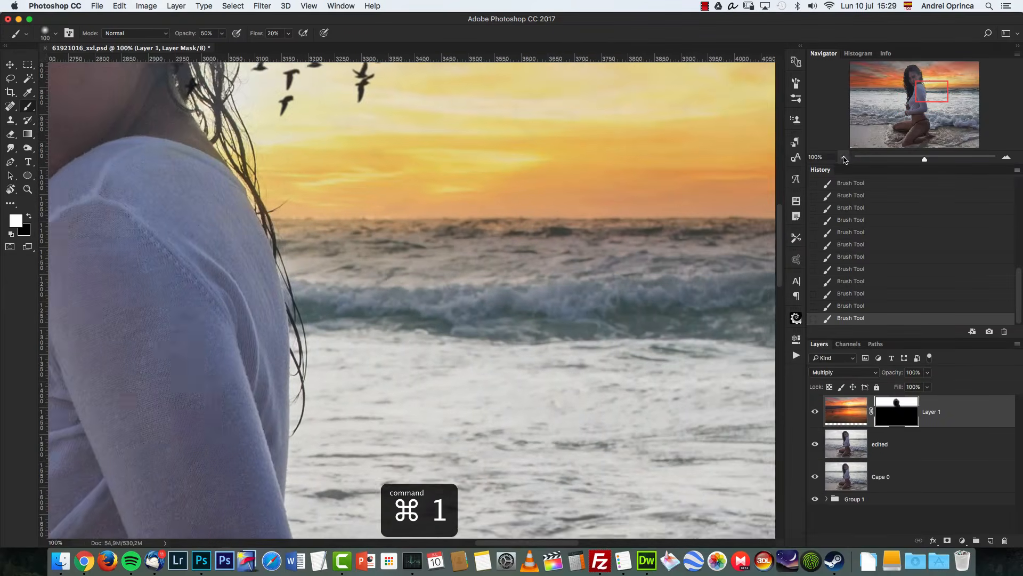
left_click(844, 158)
left_click(844, 158)
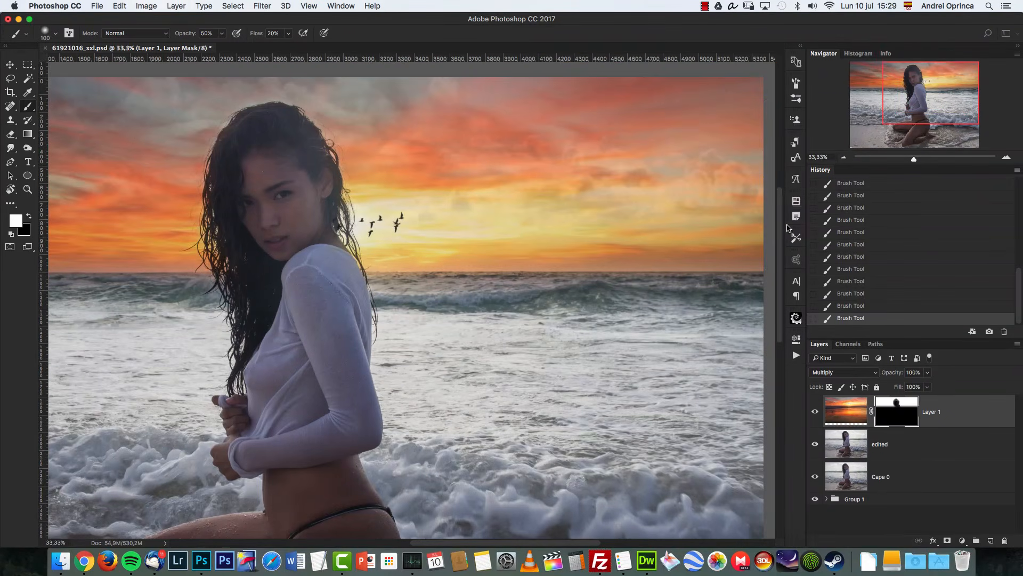
left_click(815, 411)
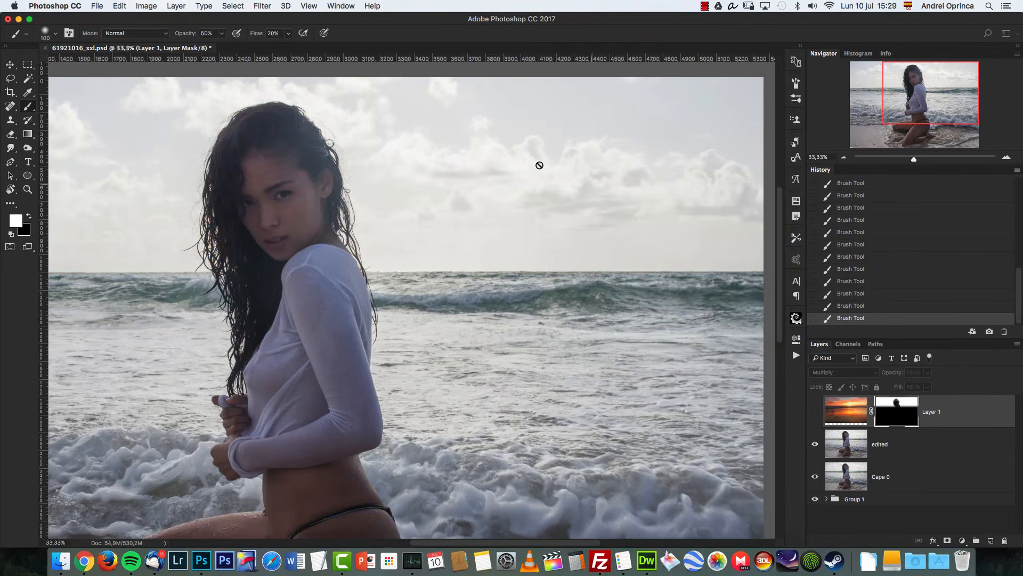
left_click(815, 411)
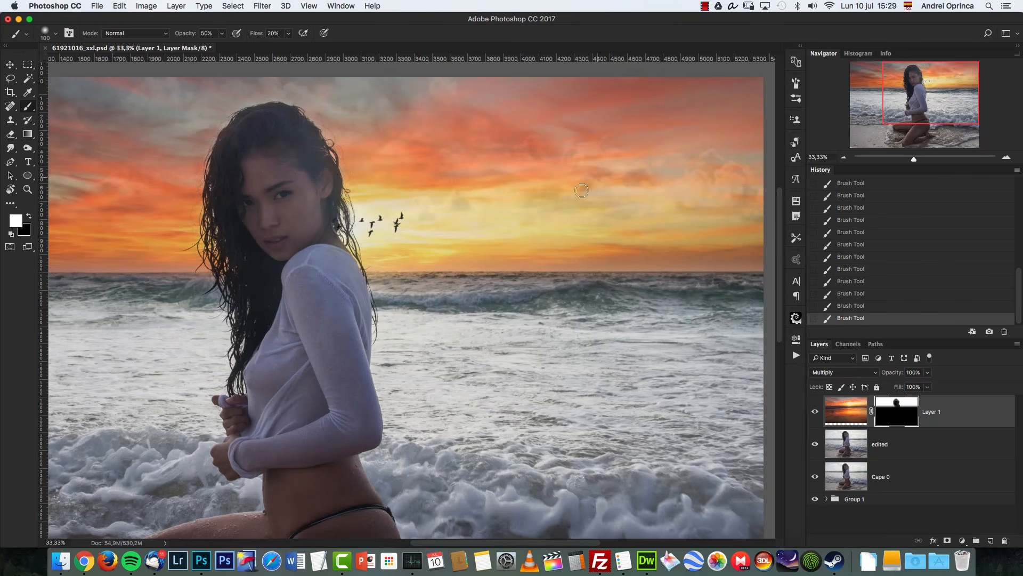
left_click(815, 411)
Step: Select the edited layer, set brush opacity to 100% and sample a light sky colour for the brush
left_click(903, 445)
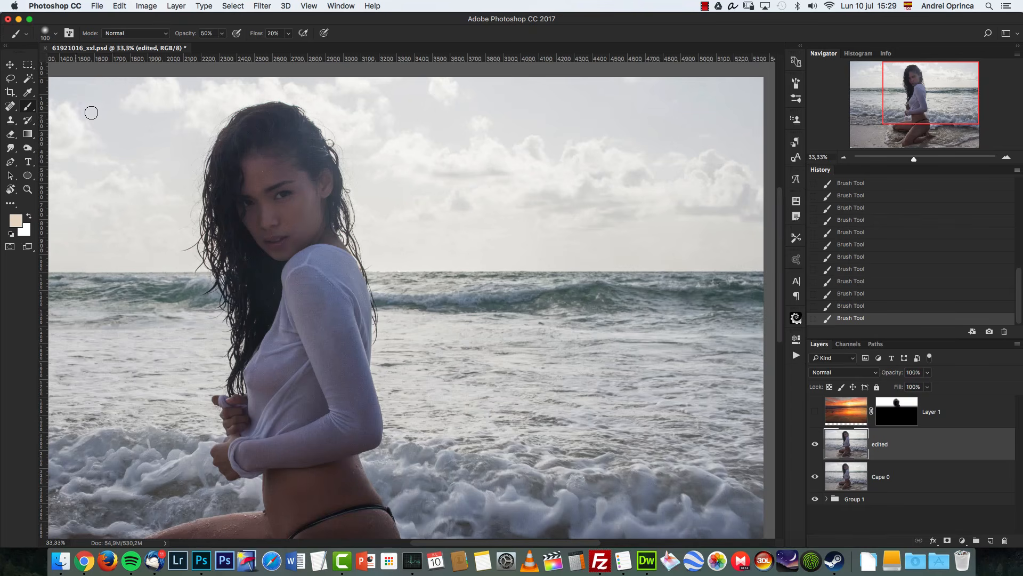
key("d")
key("bracketright")
key("bracketright")
key("bracketright")
key("bracketright")
key("bracketright")
key("0")
left_click(631, 154, "alt")
key("bracketright")
key("bracketright")
key("bracketright")
key("bracketright")
key("bracketleft")
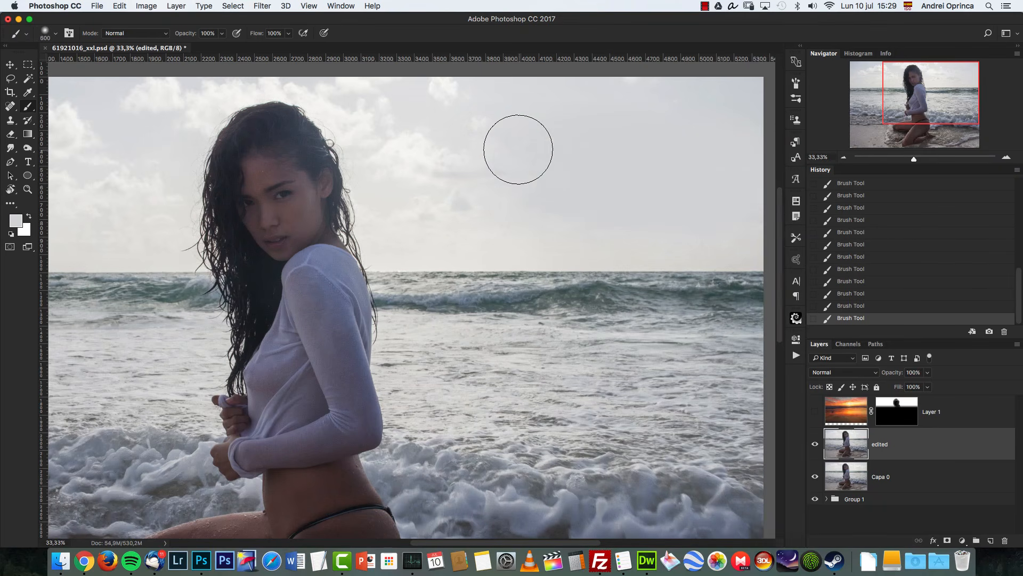
key("bracketleft")
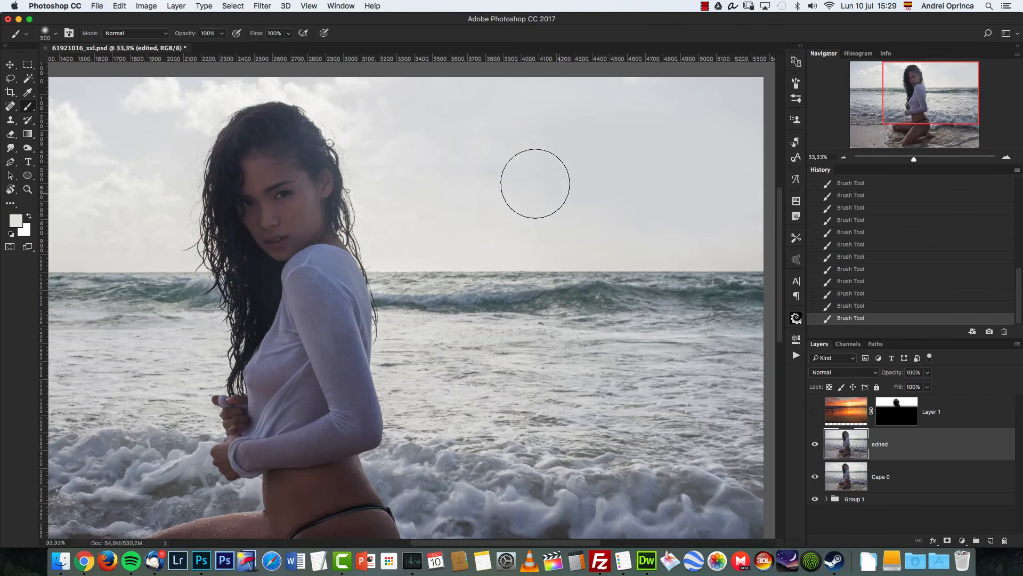
key("alt+super+z")
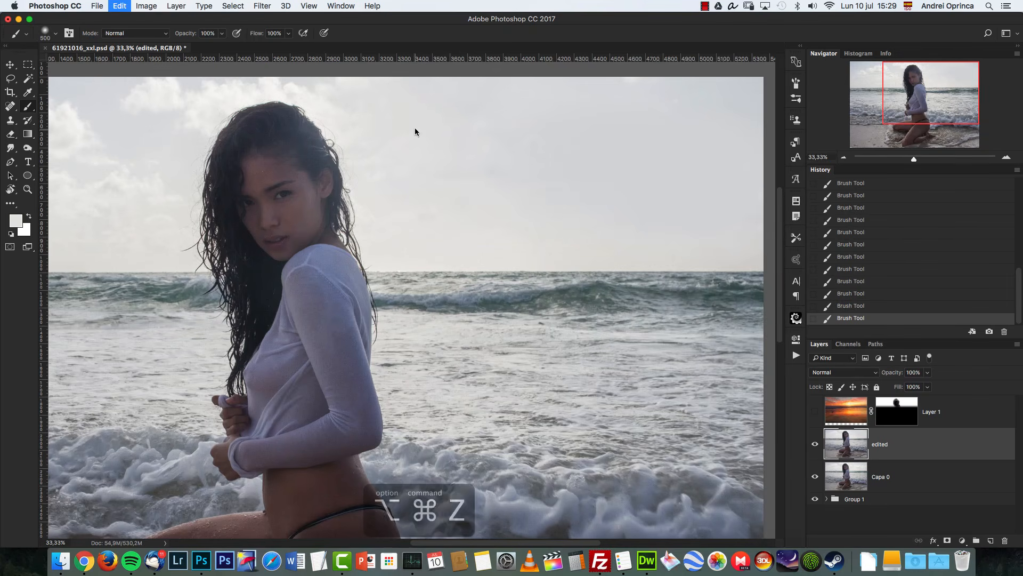
key("alt+super+z")
key("bracketleft")
key("bracketleft")
key("bracketleft")
left_click_drag(349, 98, 501, 166)
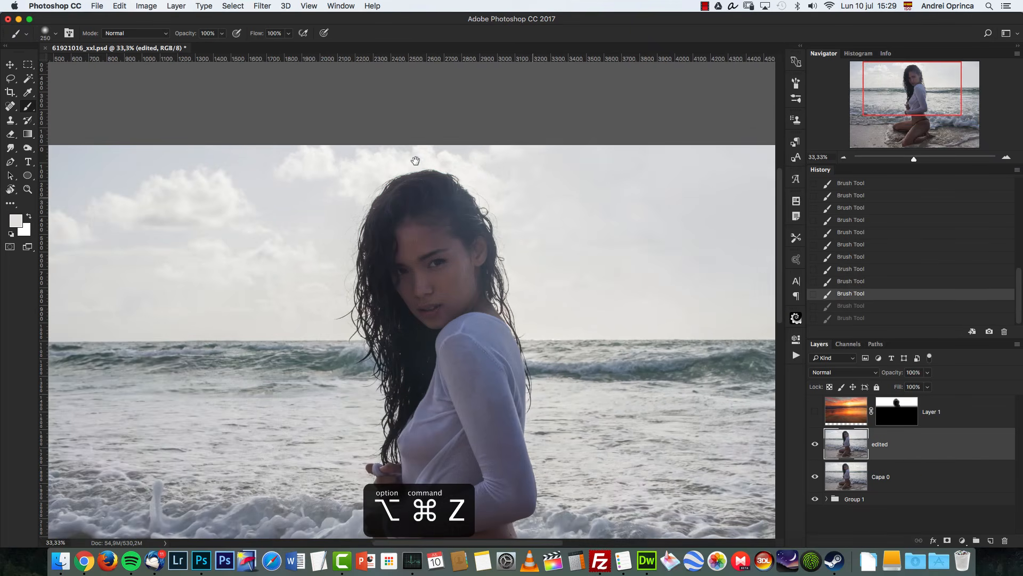
key("shift+super+z")
key("shift+super+z")
left_click_drag(312, 225, 444, 209)
key("bracketright")
key("bracketright")
key("bracketright")
key("bracketright")
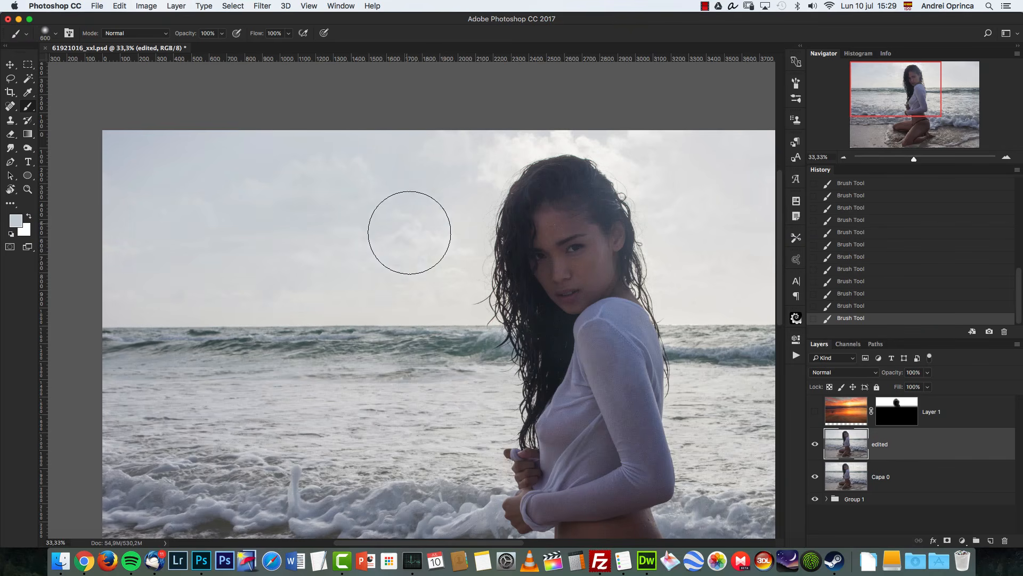
key("bracketleft")
key("bracketleft")
key("bracketleft")
key("bracketleft")
key("bracketleft")
key("bracketleft")
key("bracketleft")
key("bracketleft")
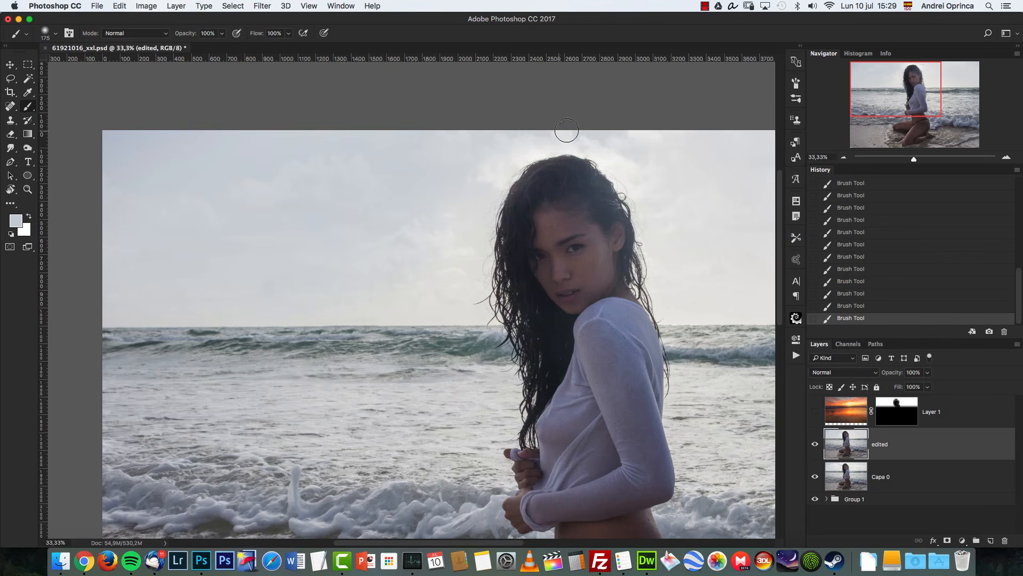
key("bracketright")
key("bracketright")
key("bracketright")
key("bracketright")
key("bracketright")
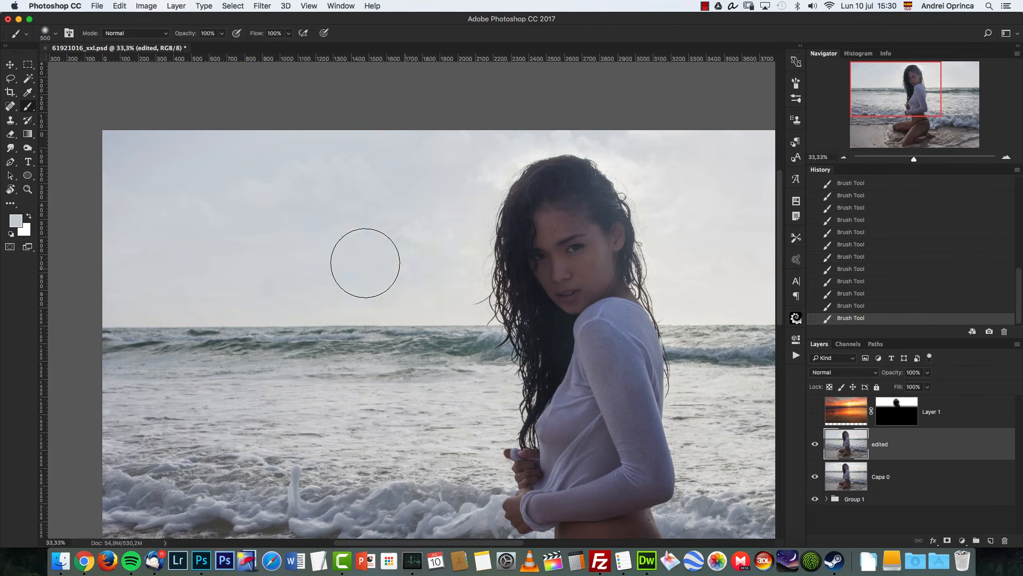
Step: Show the sunset sky layer again and compare the image with the edited layer hidden and shown, keeping the edited layer selected
left_click(814, 410)
left_click_drag(773, 370, 354, 278)
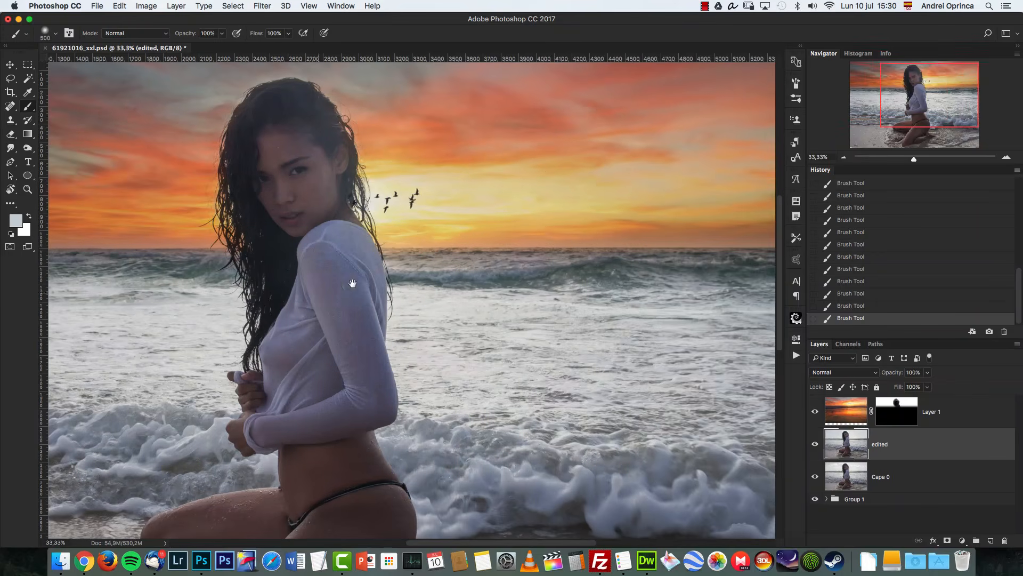
left_click(844, 158)
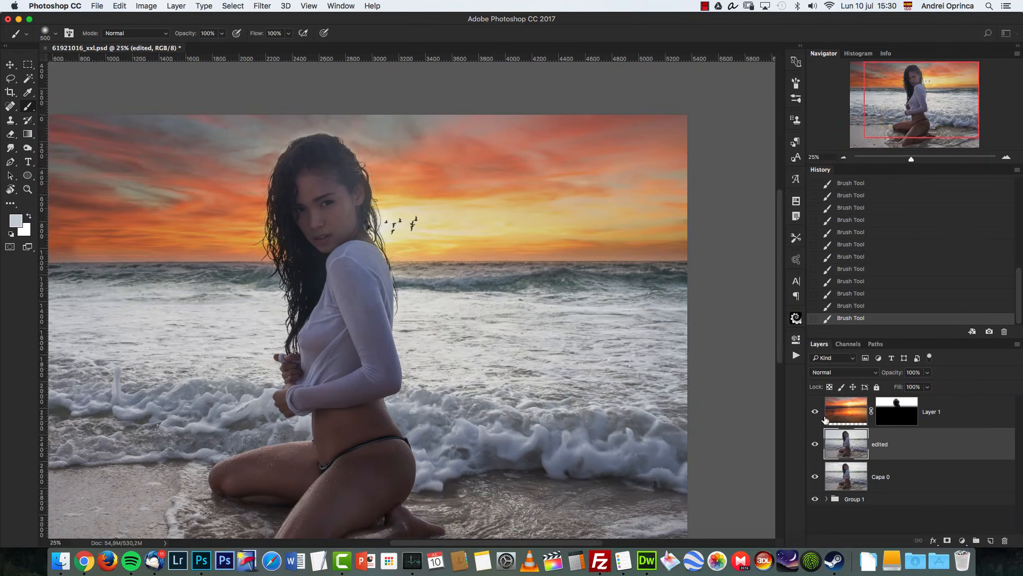
left_click(814, 444)
left_click(816, 445)
left_click(815, 445)
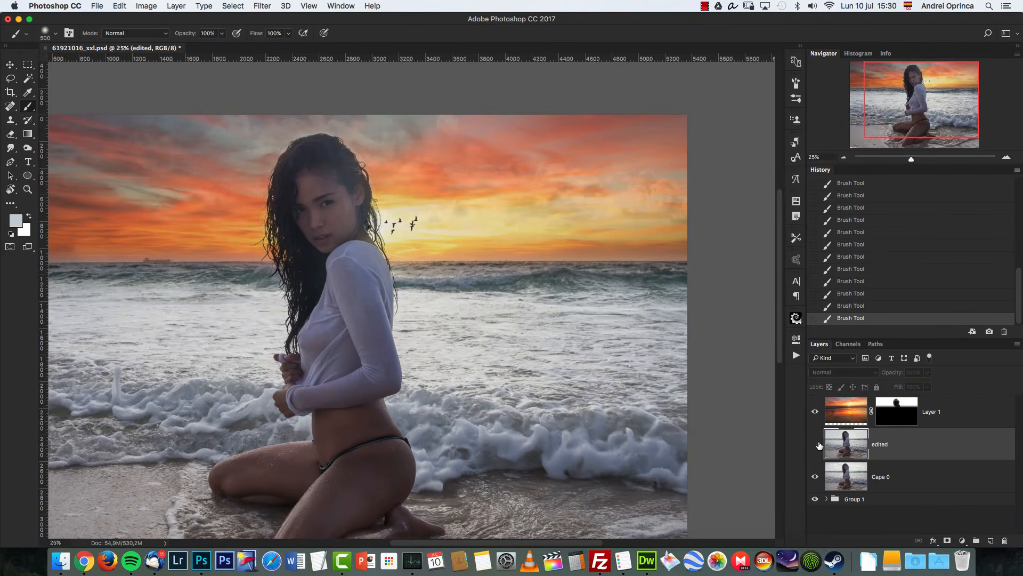
left_click(815, 445)
left_click_drag(605, 303, 682, 311)
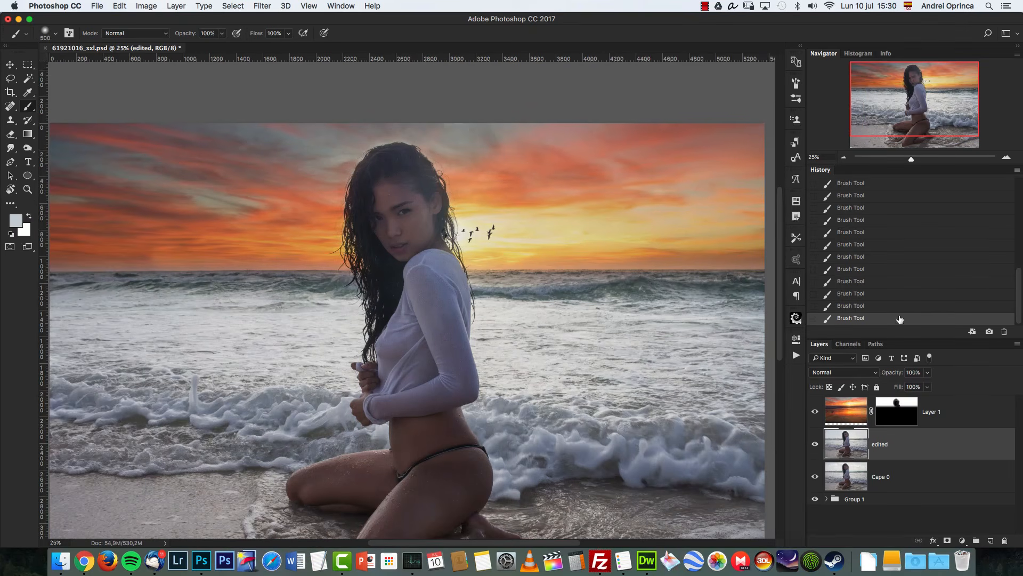
left_click(952, 417)
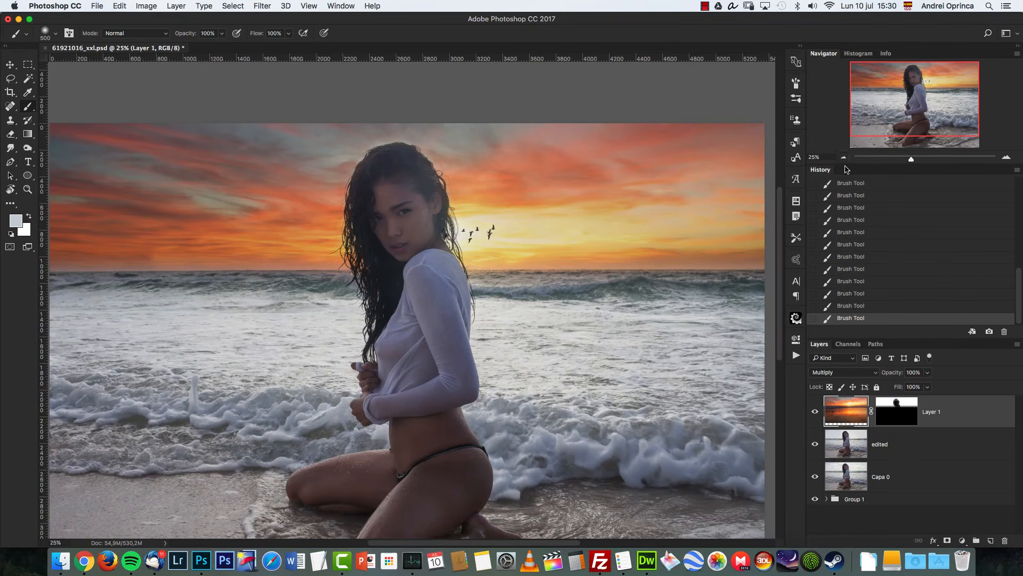
left_click(879, 141)
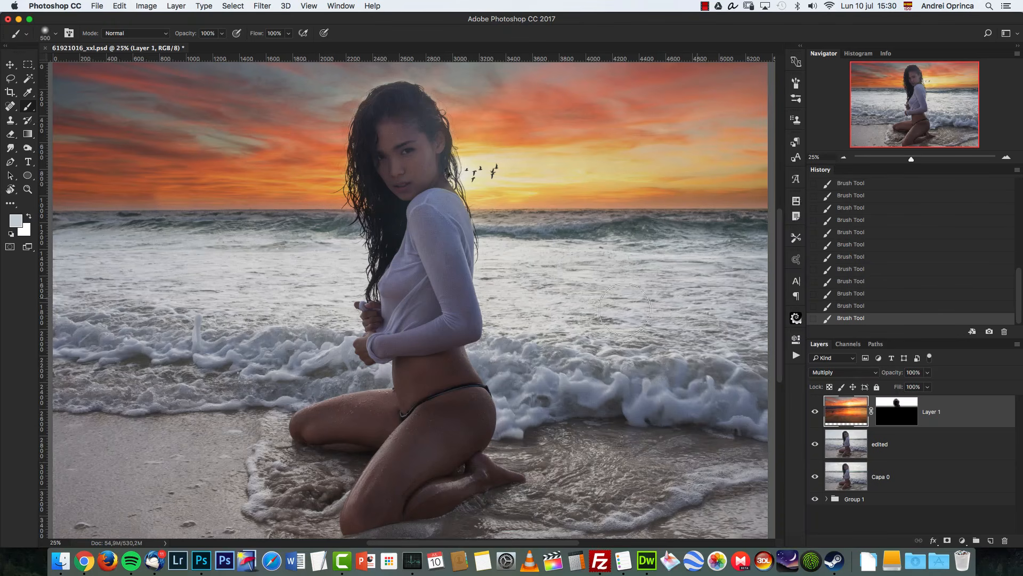
left_click(844, 158)
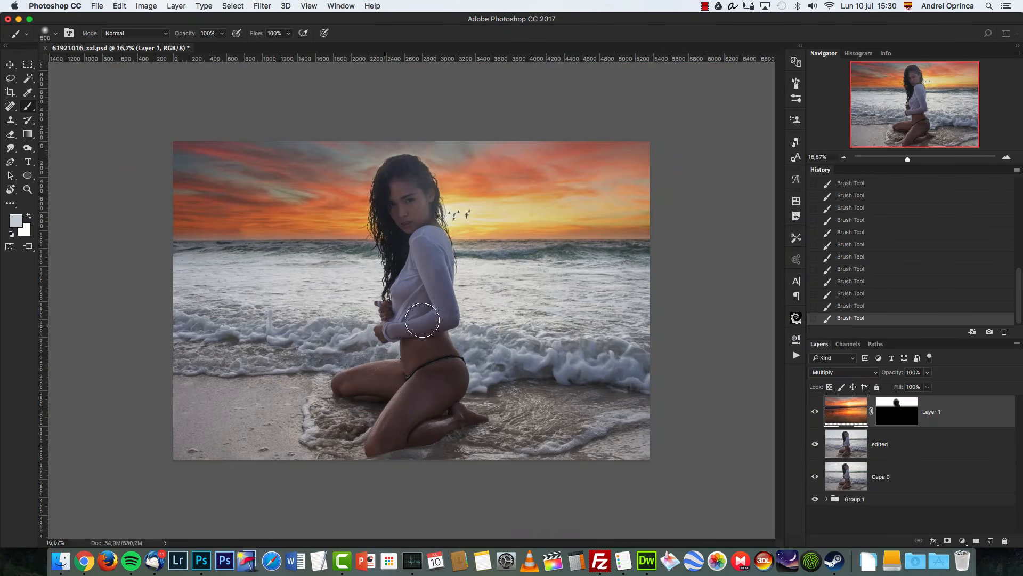
left_click(916, 445)
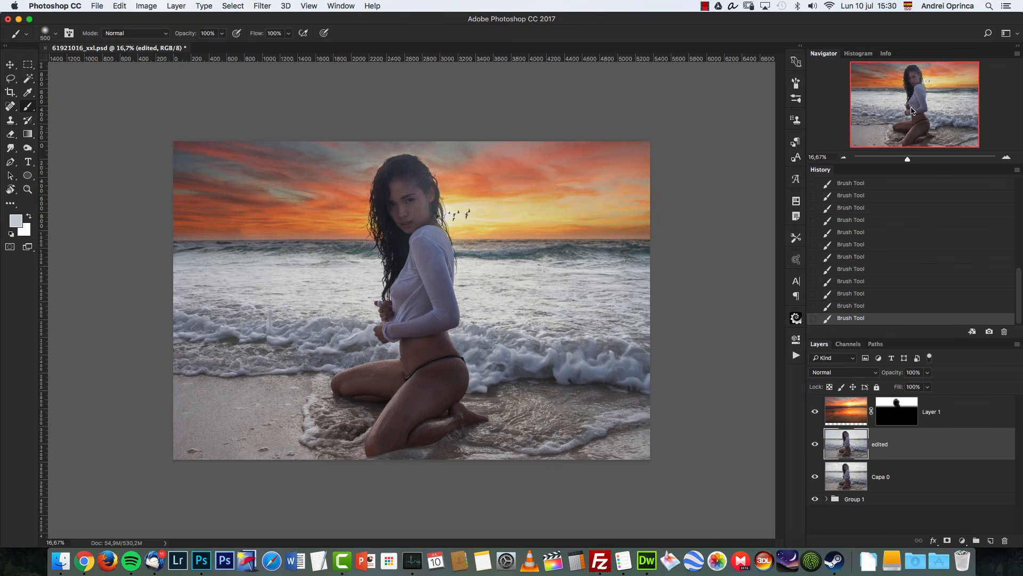
Step: Widen the panel dock and enlarge the Navigator preview
left_click(340, 7)
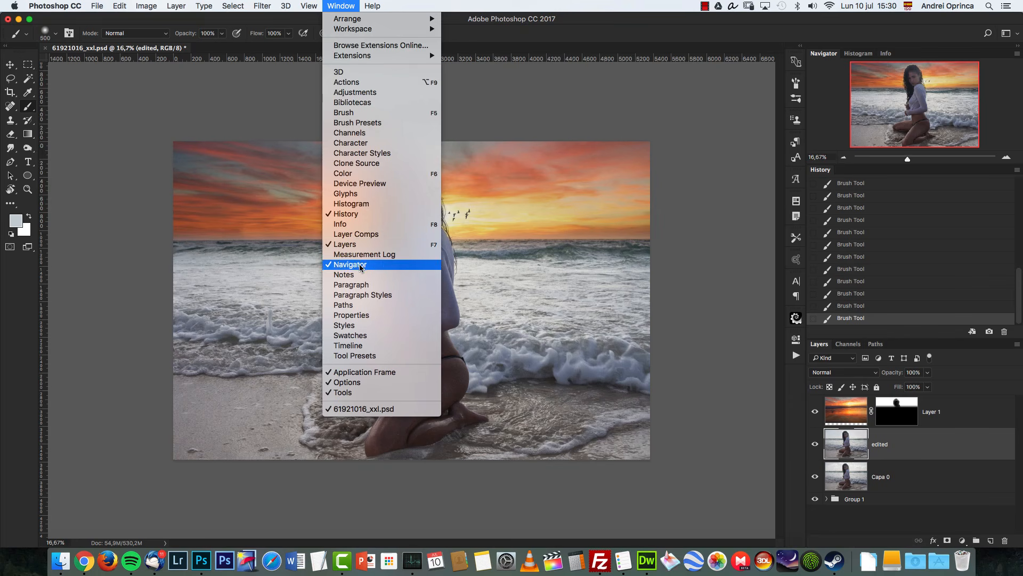
left_click(924, 35)
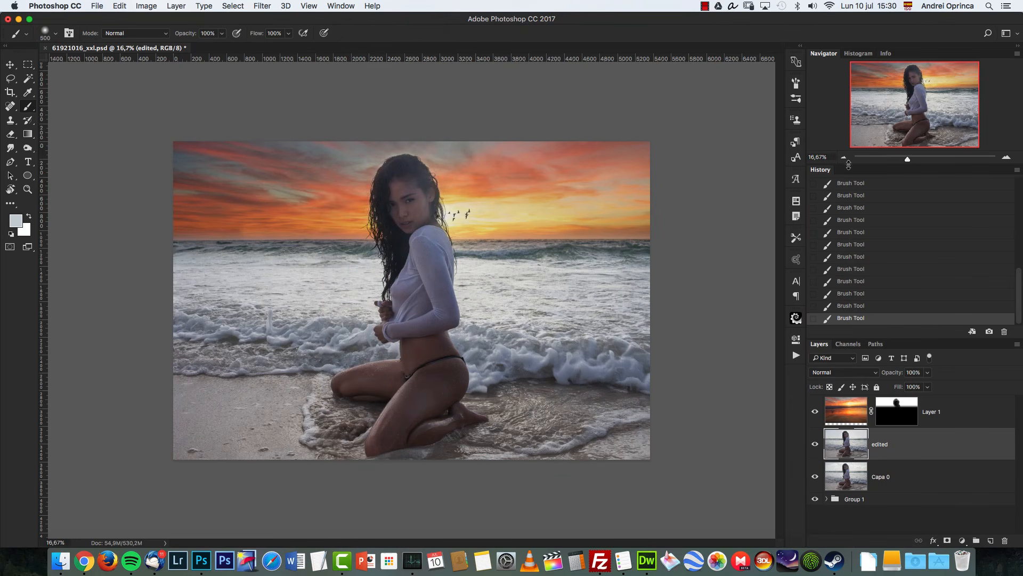
left_click_drag(851, 163, 651, 244)
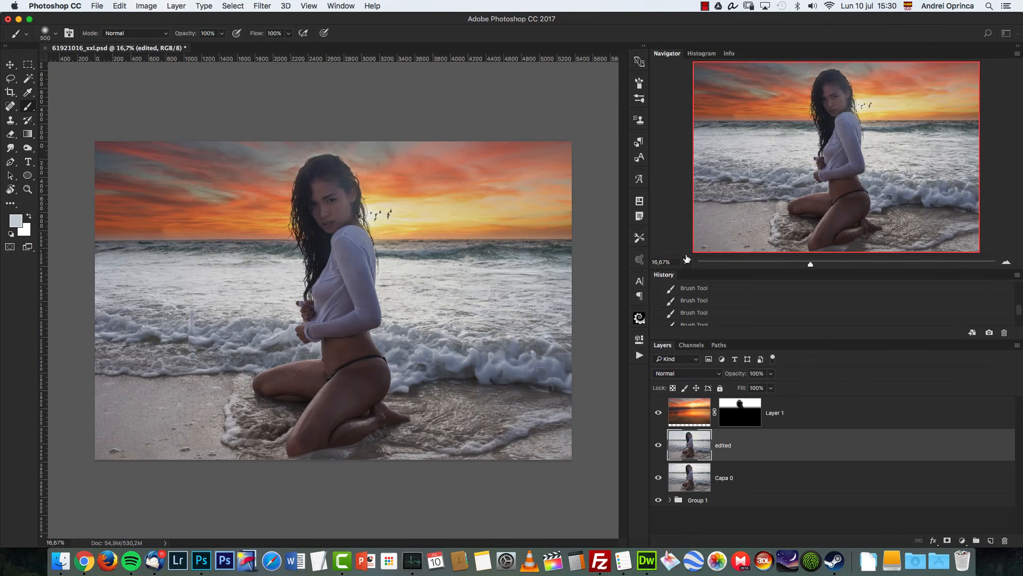
left_click_drag(707, 270, 708, 324)
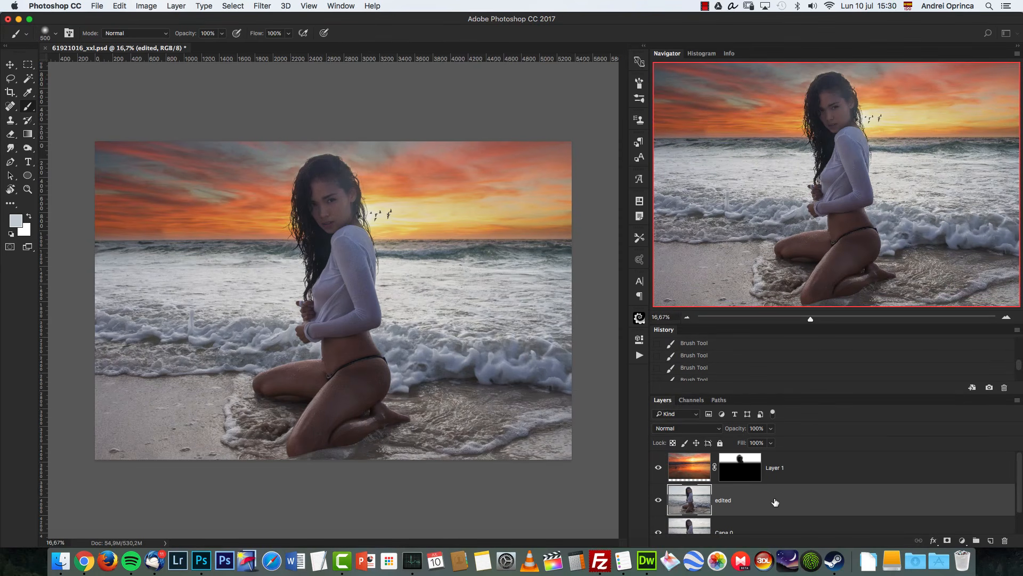
Step: Open the Channels panel and view the Red, Green and Blue channels one by one, ending on Red
left_click(693, 401)
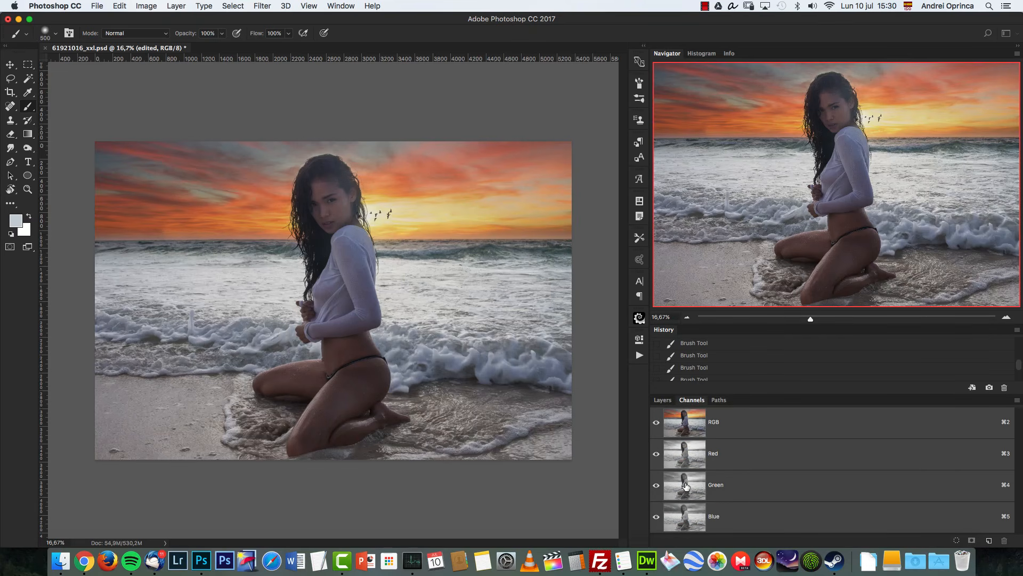
left_click(748, 475)
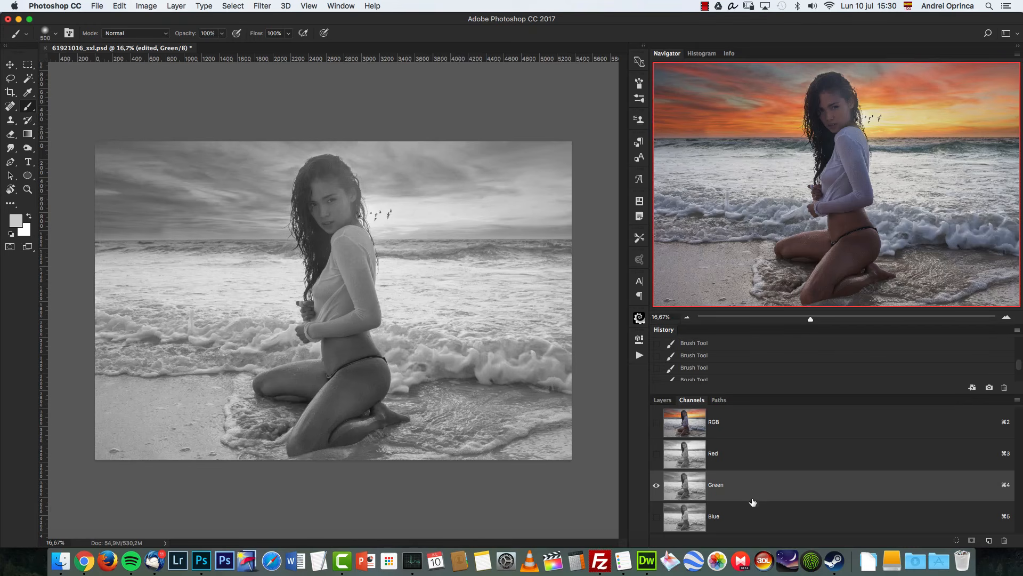
left_click(752, 520)
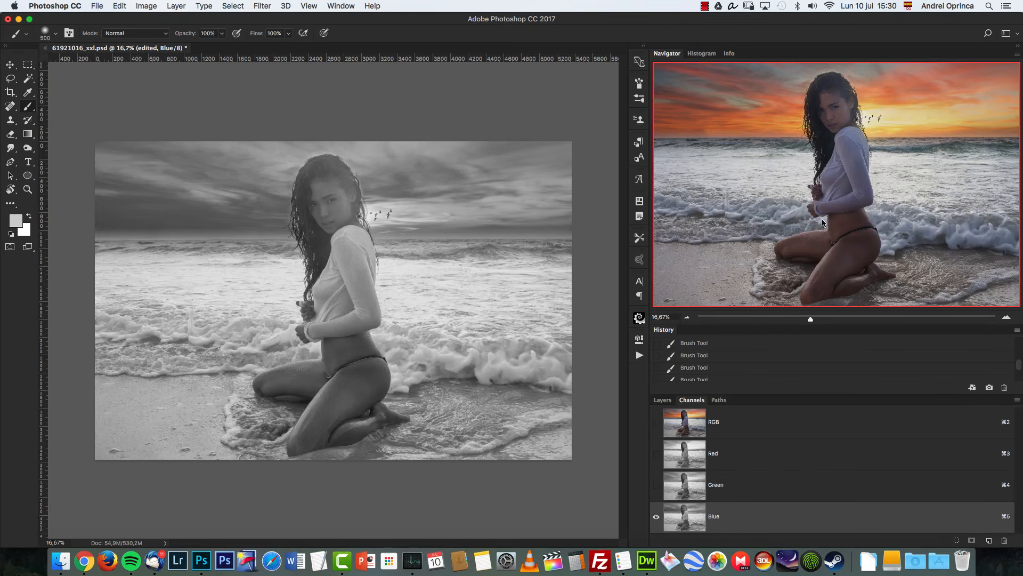
left_click(738, 458)
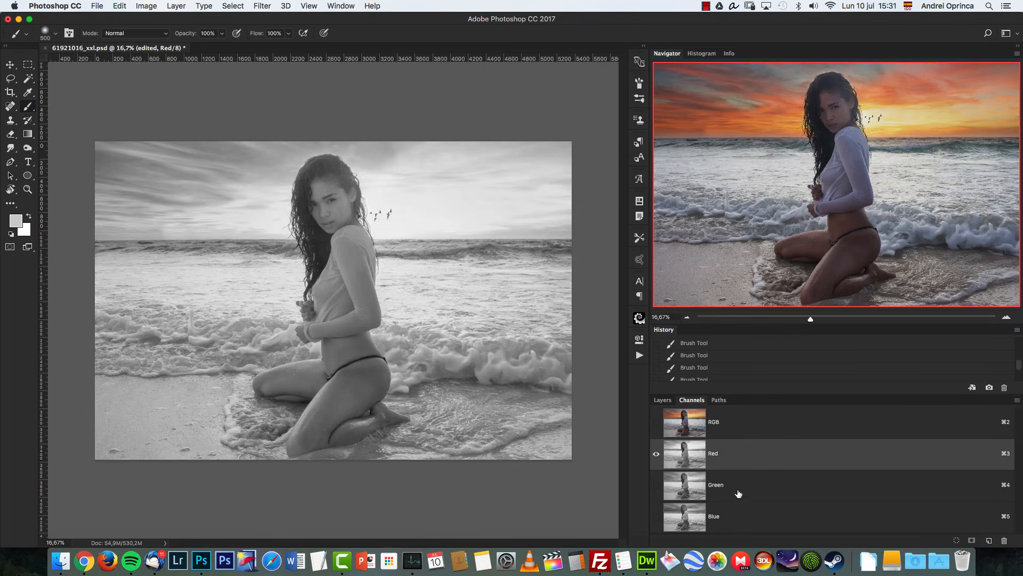
left_click(739, 492)
left_click(738, 512)
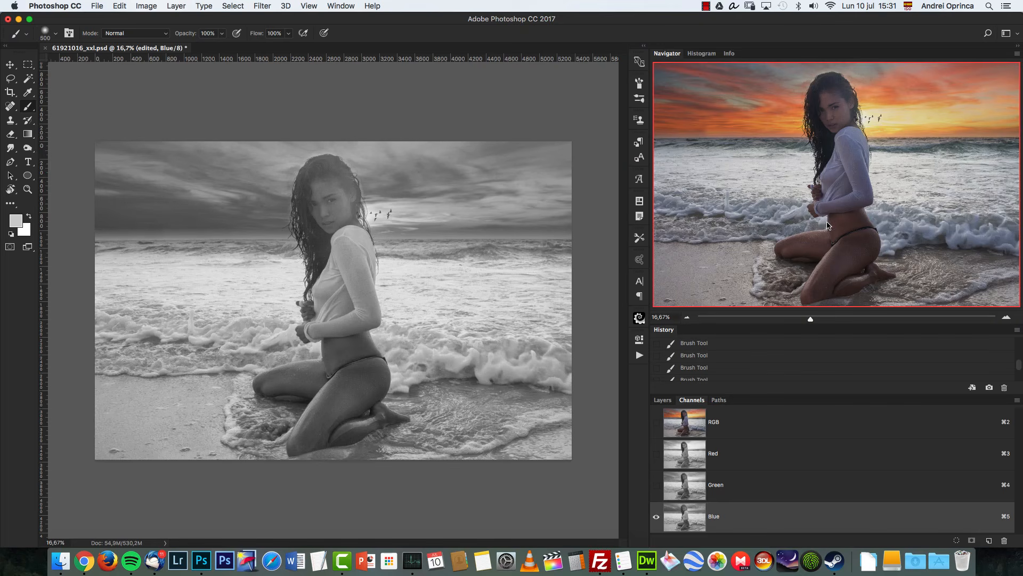
left_click(752, 461)
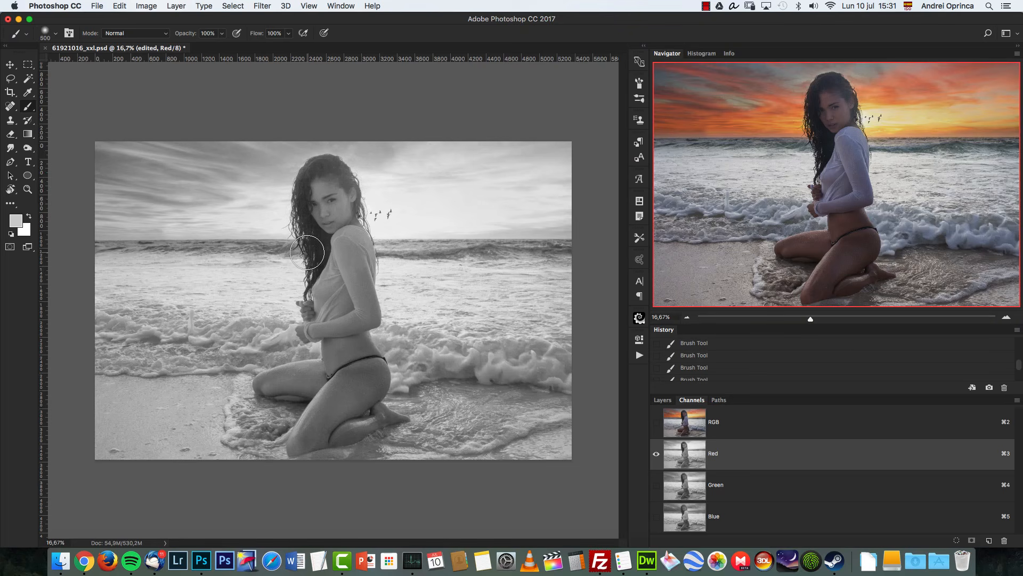
Step: Open Levels on the Red channel and try shifting the midtone slider, then reset the dialog
key("super+l")
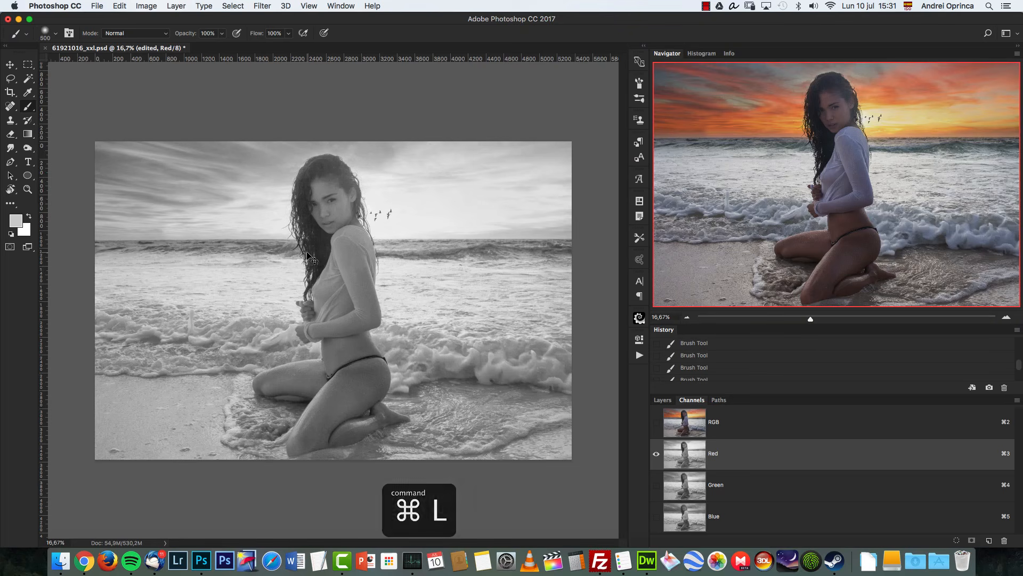
left_click_drag(538, 170, 494, 183)
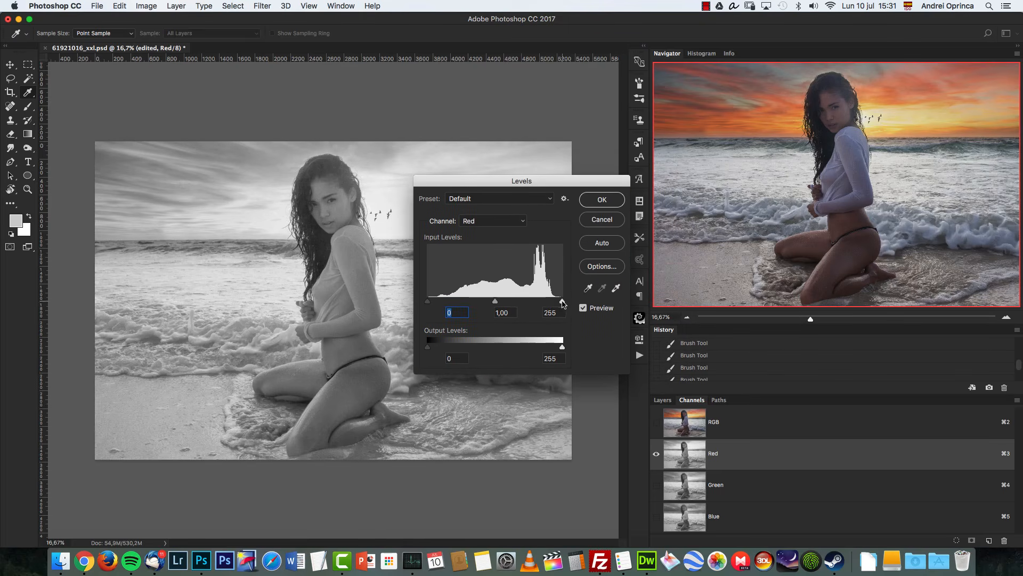
mouse_move(564, 304)
left_mouse_down()
mouse_move(526, 304)
mouse_move(563, 304)
left_mouse_up()
left_click_drag(495, 302, 579, 347)
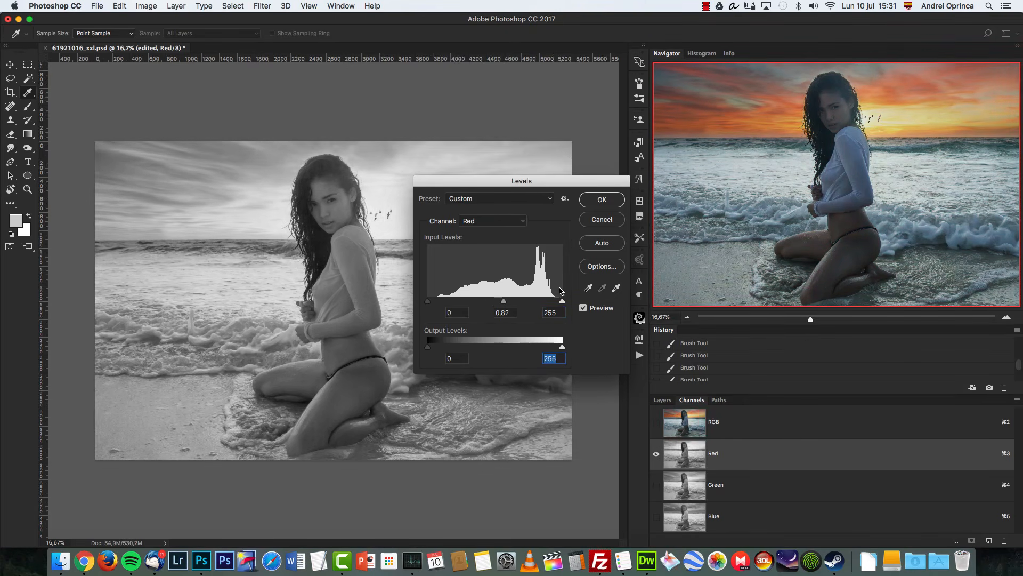
mouse_move(504, 301)
left_mouse_down()
mouse_move(483, 301)
mouse_move(516, 301)
left_mouse_up()
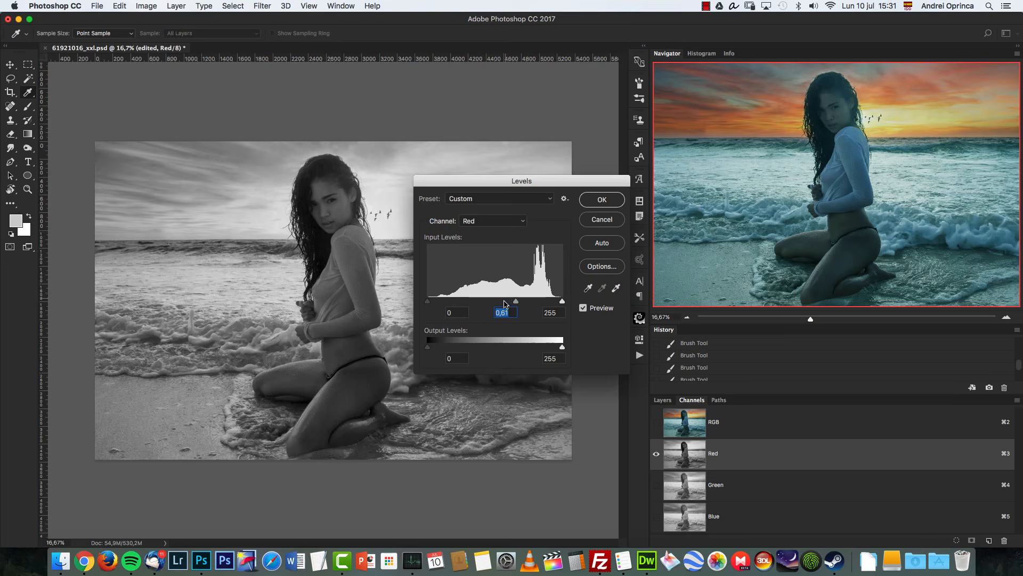
left_click_drag(516, 301, 498, 301)
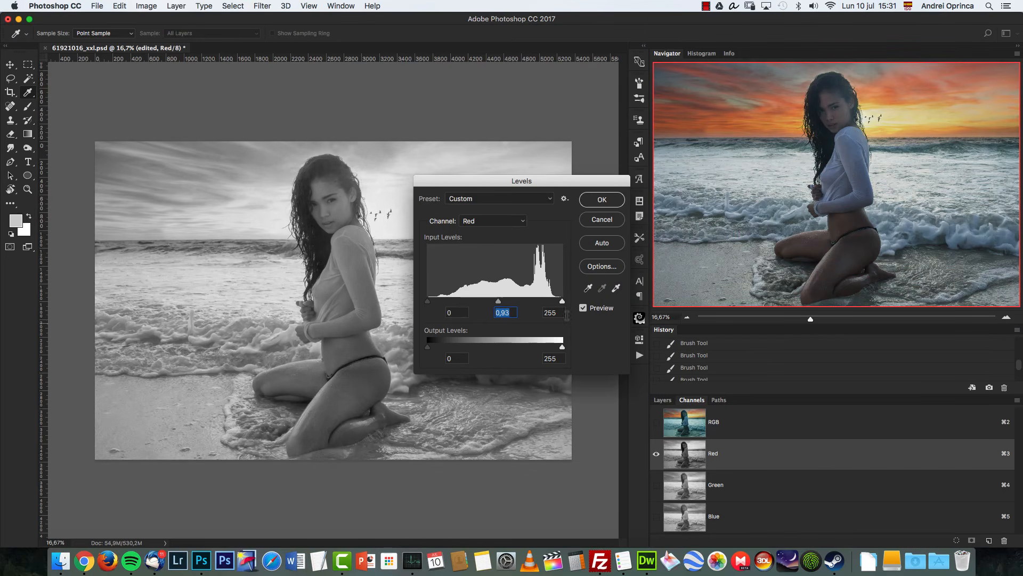
left_click(664, 401)
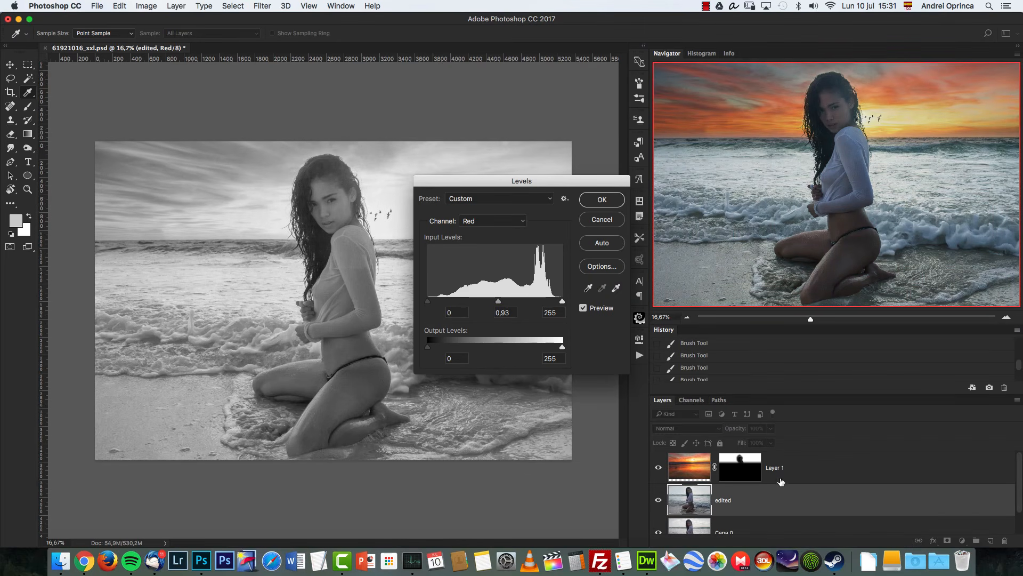
left_click(695, 402)
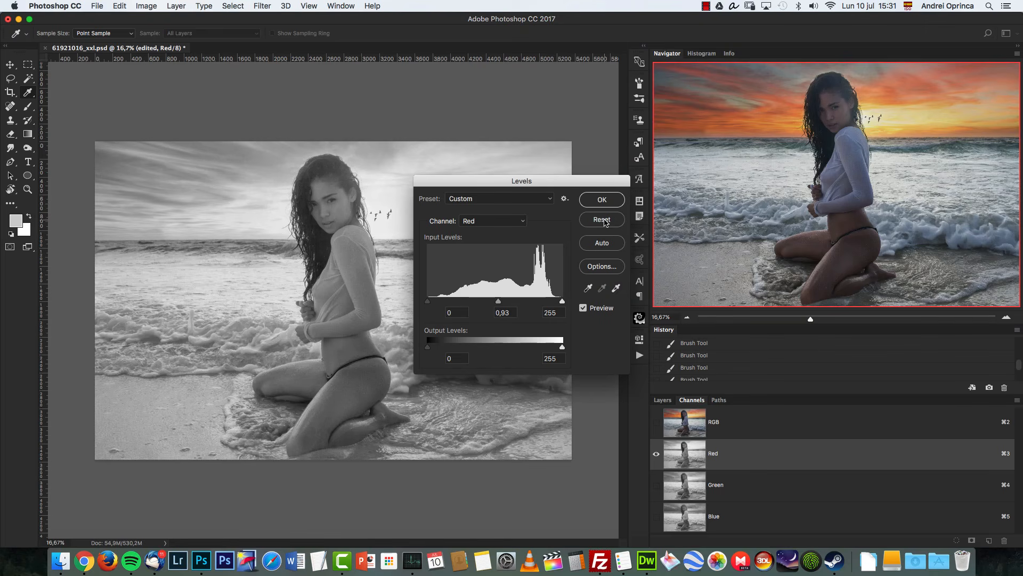
left_click(605, 221, "alt")
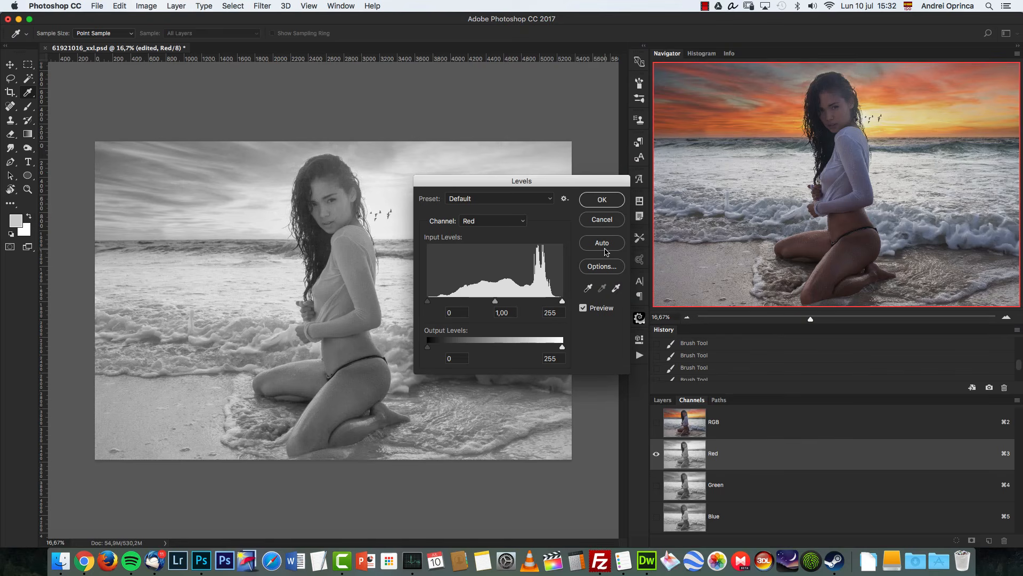
Step: Set the Red channel Levels to input 14, 1,19 and 244 with output black at 5, and apply
left_click(588, 288)
left_click_drag(562, 301, 556, 302)
left_click_drag(428, 302, 434, 303)
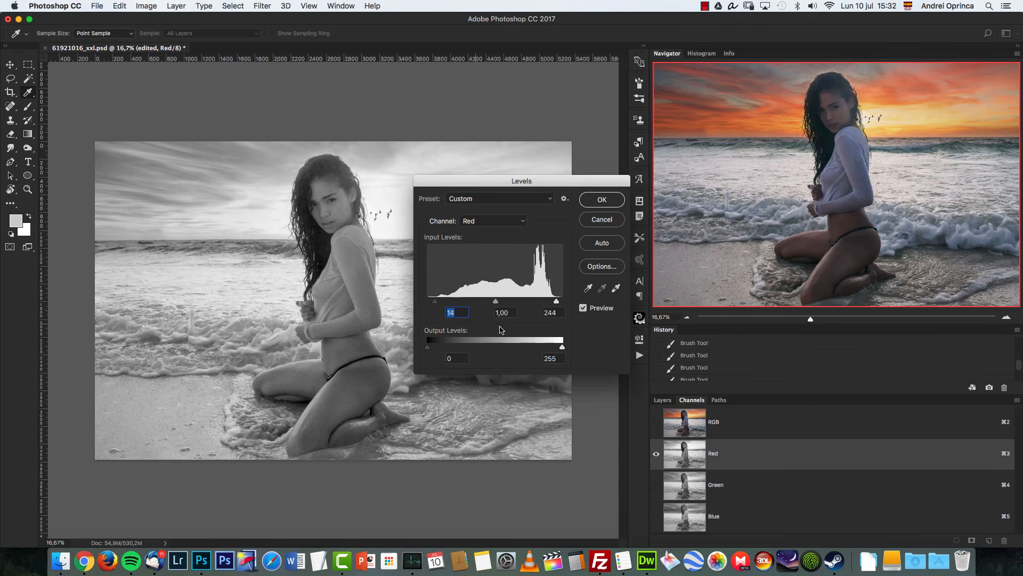
left_click_drag(428, 347, 418, 349)
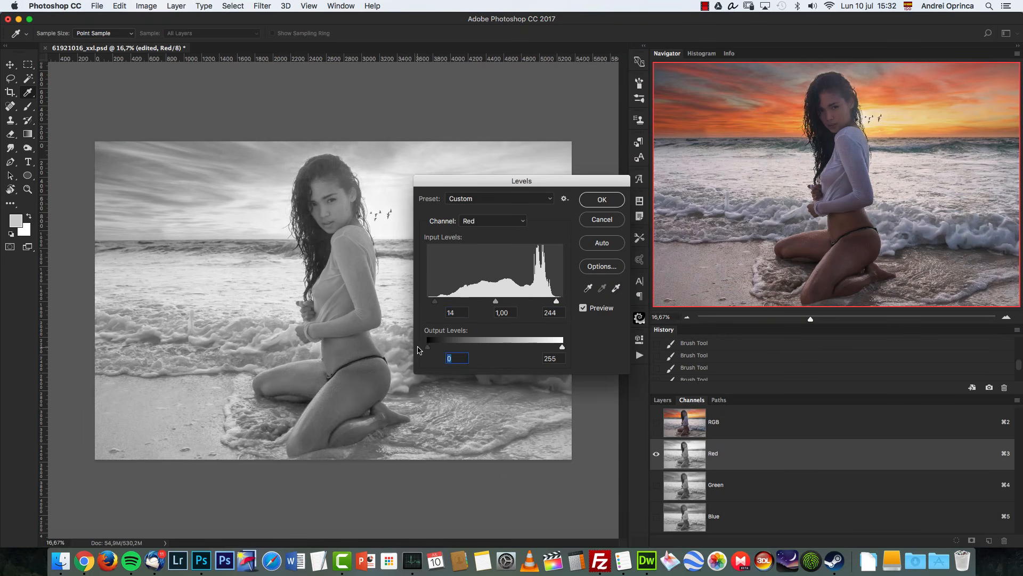
left_click_drag(495, 304, 489, 303)
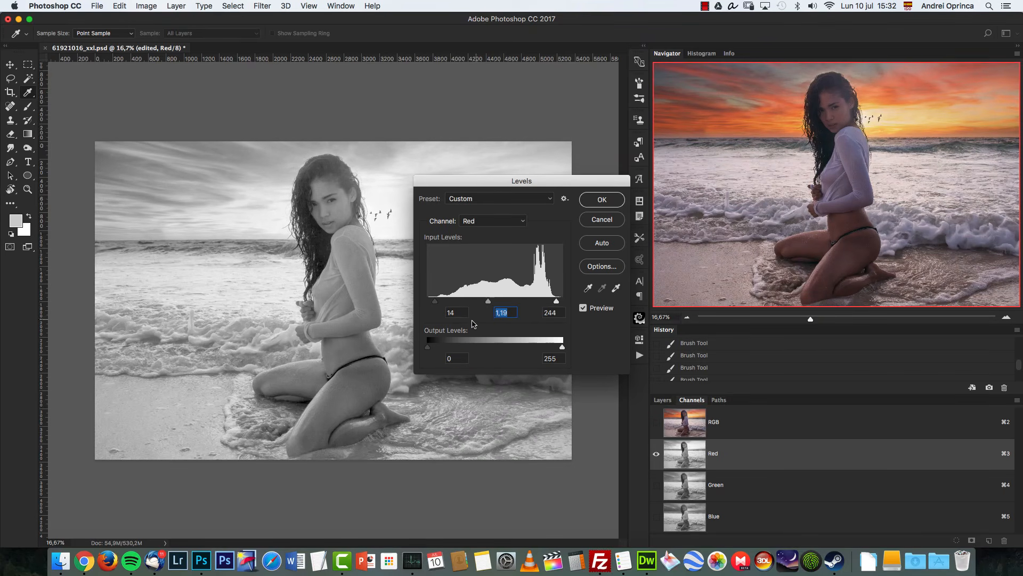
left_click_drag(432, 350, 430, 350)
left_click(442, 356)
left_click(563, 348)
left_click(603, 205)
Step: Apply Levels to the Green channel with input levels 10, 1,09 and 239 and output white at 246
left_click(745, 486)
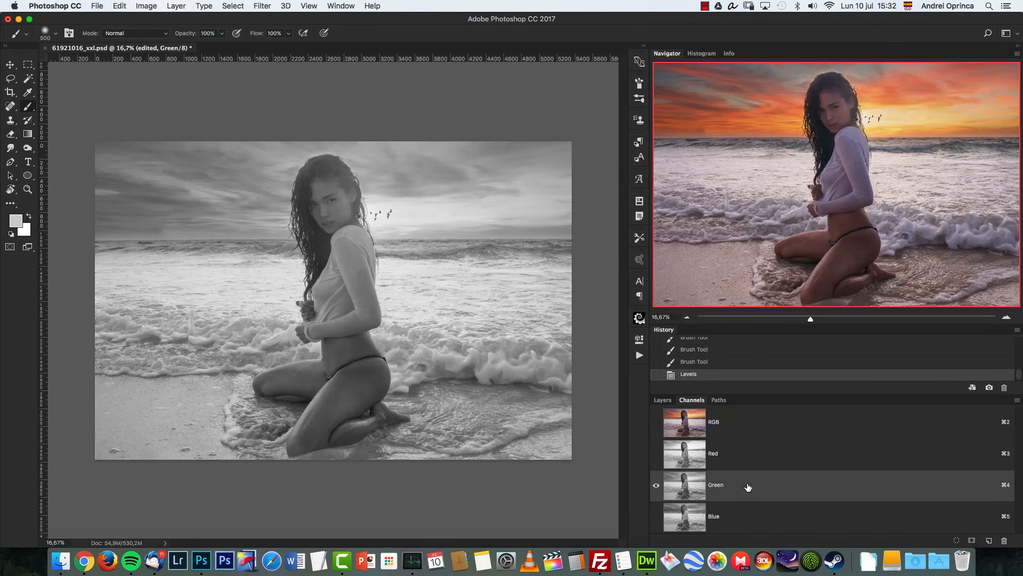
key("super+l")
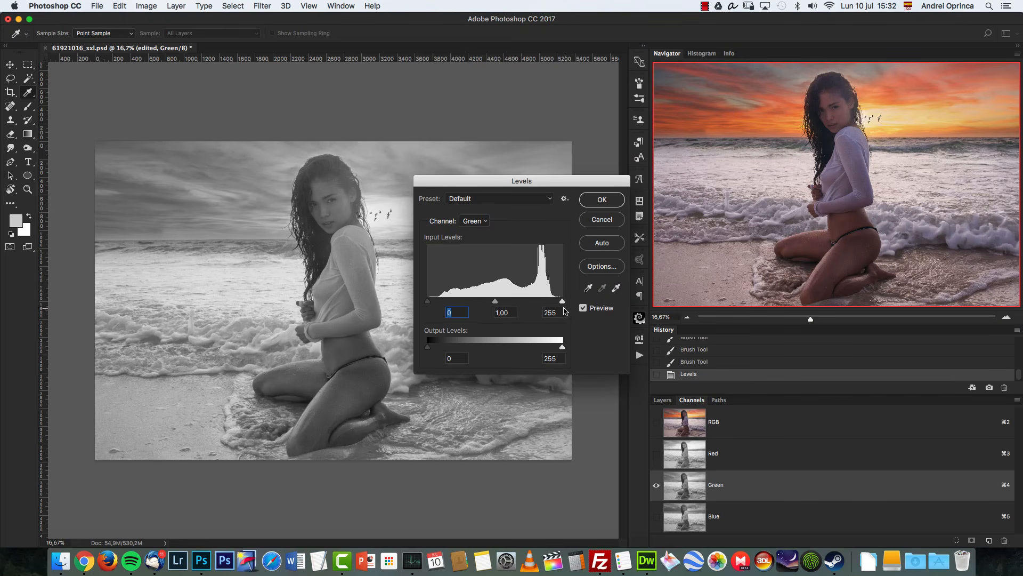
left_click_drag(494, 306, 519, 301)
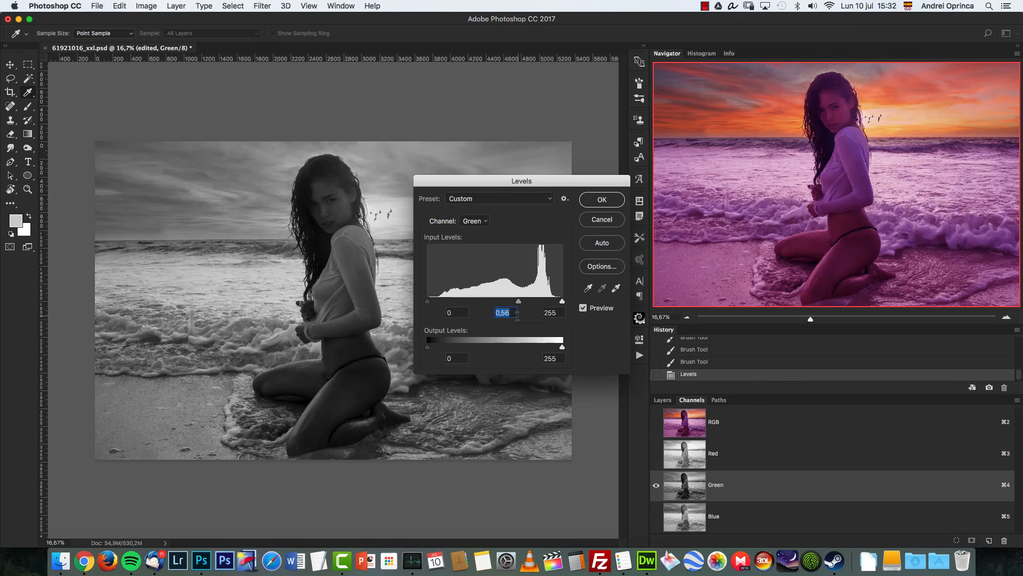
type("0,91")
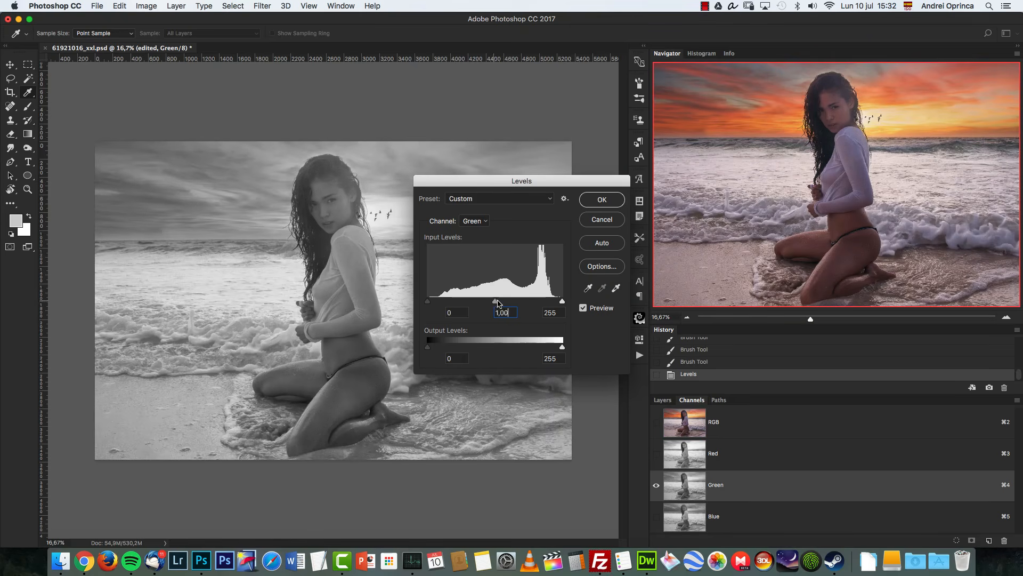
left_click_drag(500, 302, 498, 302)
left_click_drag(563, 301, 554, 302)
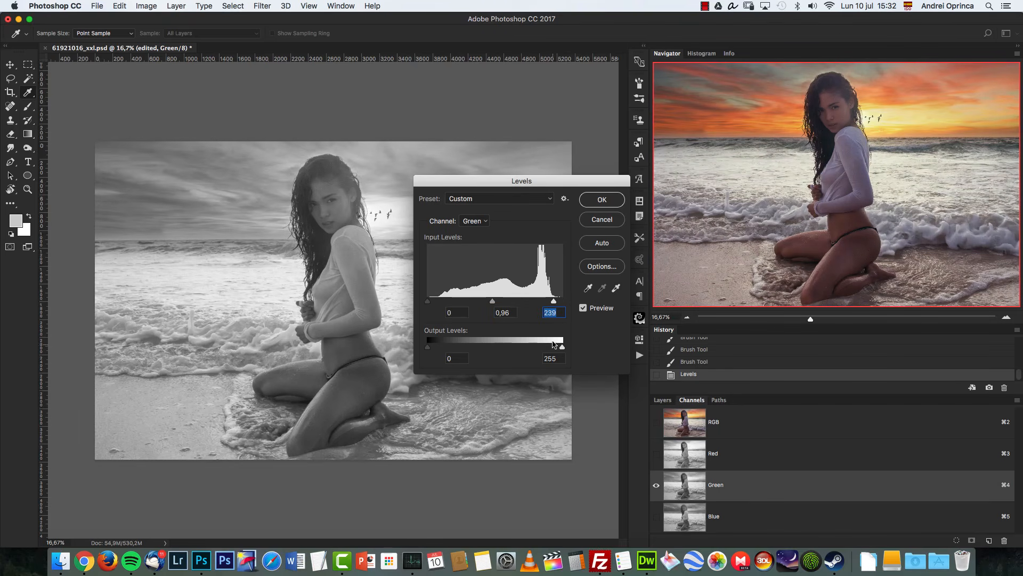
left_click_drag(563, 347, 558, 347)
left_click_drag(428, 301, 435, 306)
left_click_drag(428, 347, 427, 347)
left_click_drag(435, 304, 433, 304)
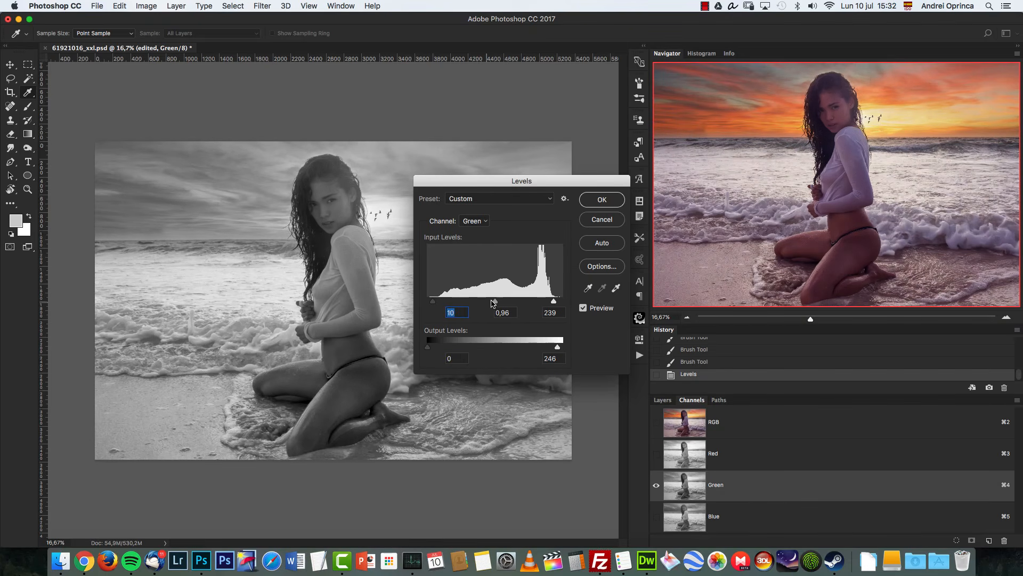
left_click_drag(494, 302, 490, 303)
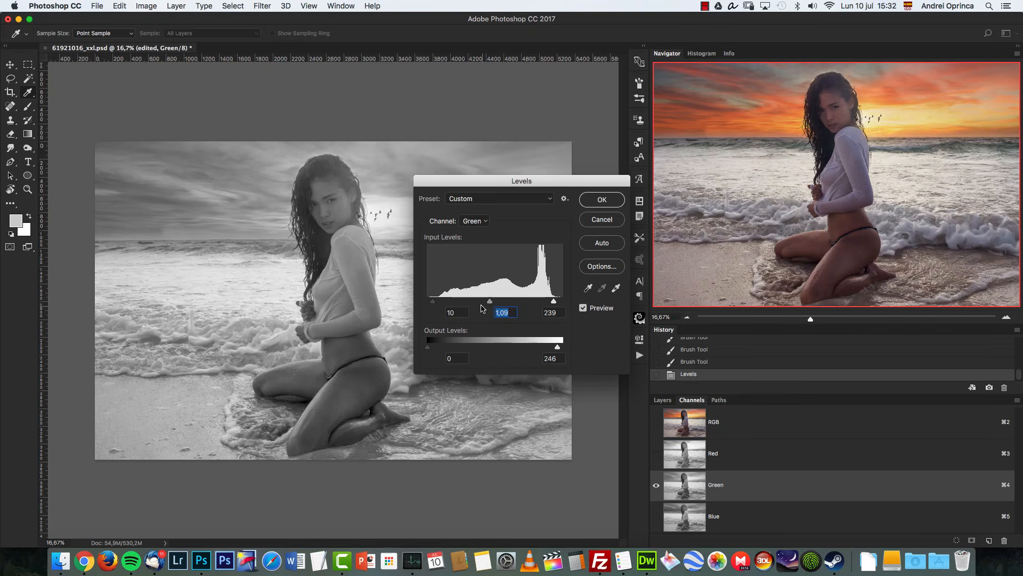
left_click(602, 201)
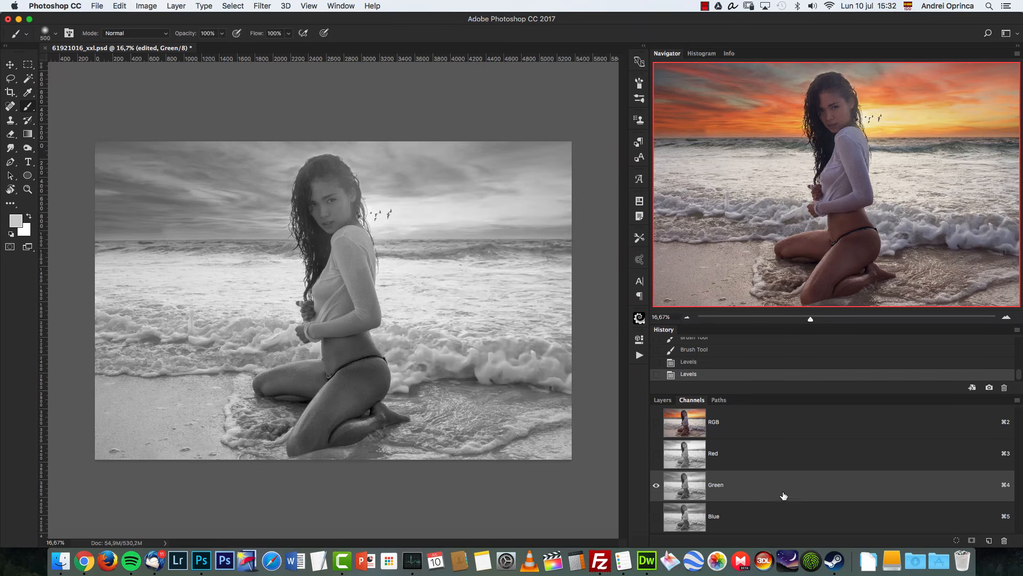
Step: Apply Levels to the Blue channel with input levels 15, 0,91 and 243 and output white at 227
left_click(765, 516)
key("super+l")
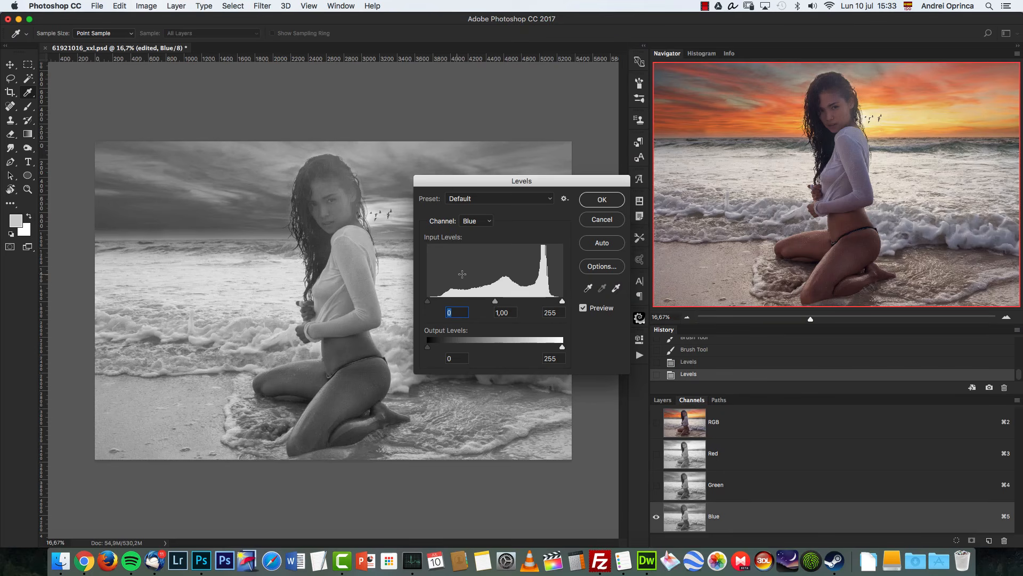
left_click_drag(428, 301, 436, 301)
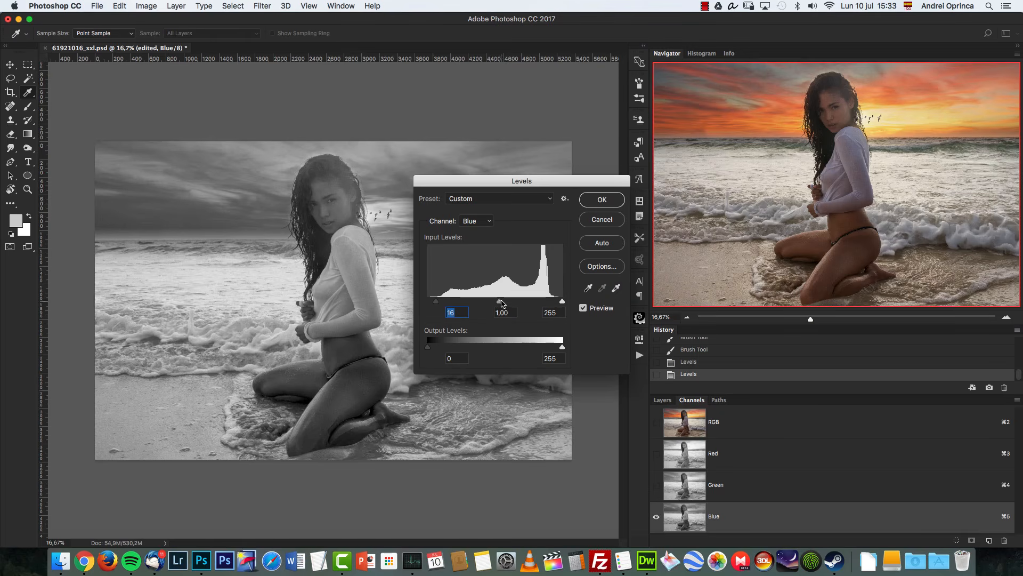
left_click_drag(500, 304, 437, 307)
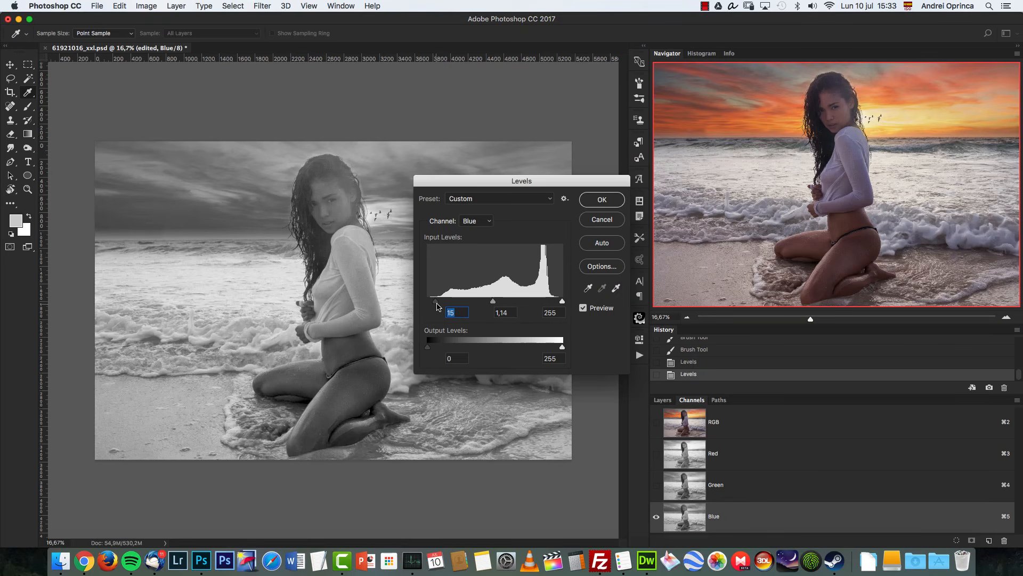
left_click_drag(562, 301, 556, 303)
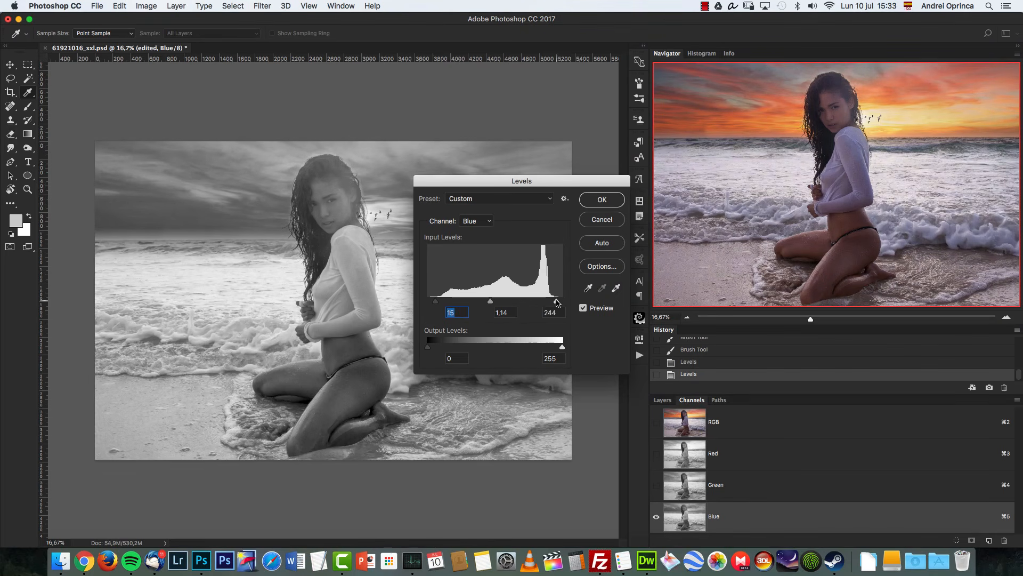
left_click_drag(491, 302, 495, 302)
left_click_drag(561, 348, 547, 350)
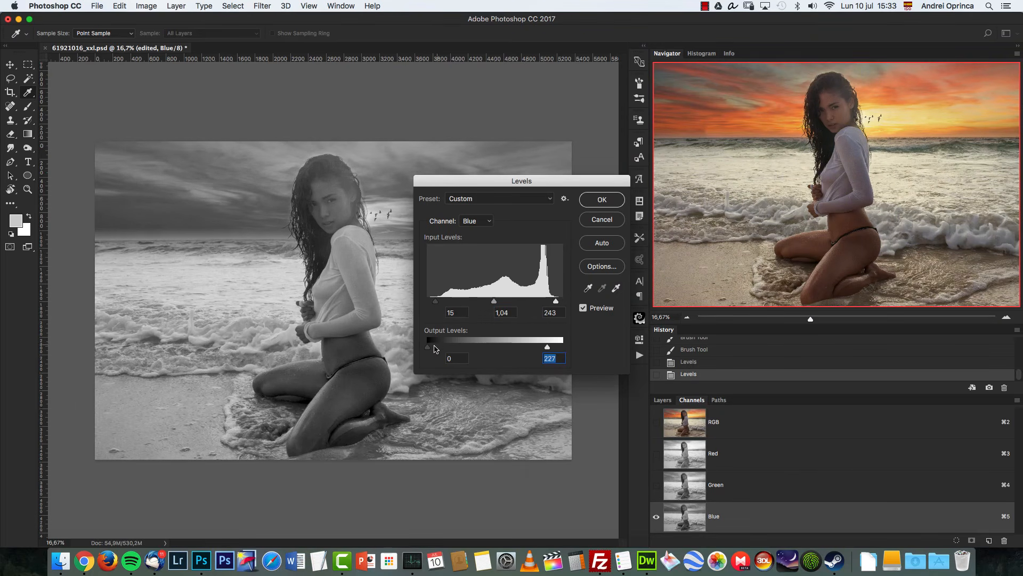
left_click_drag(428, 348, 421, 350)
left_click_drag(495, 301, 499, 301)
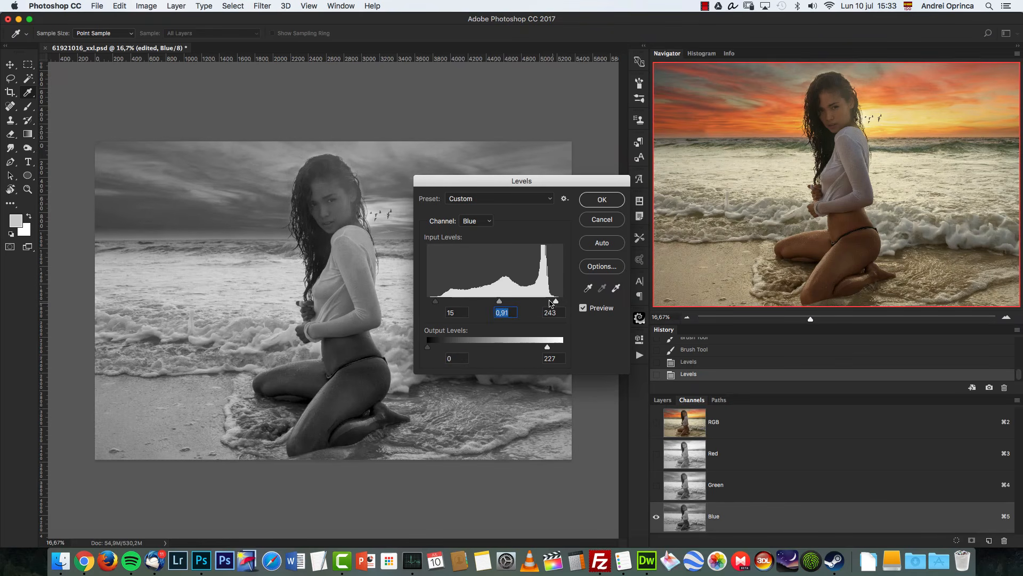
left_click(586, 205)
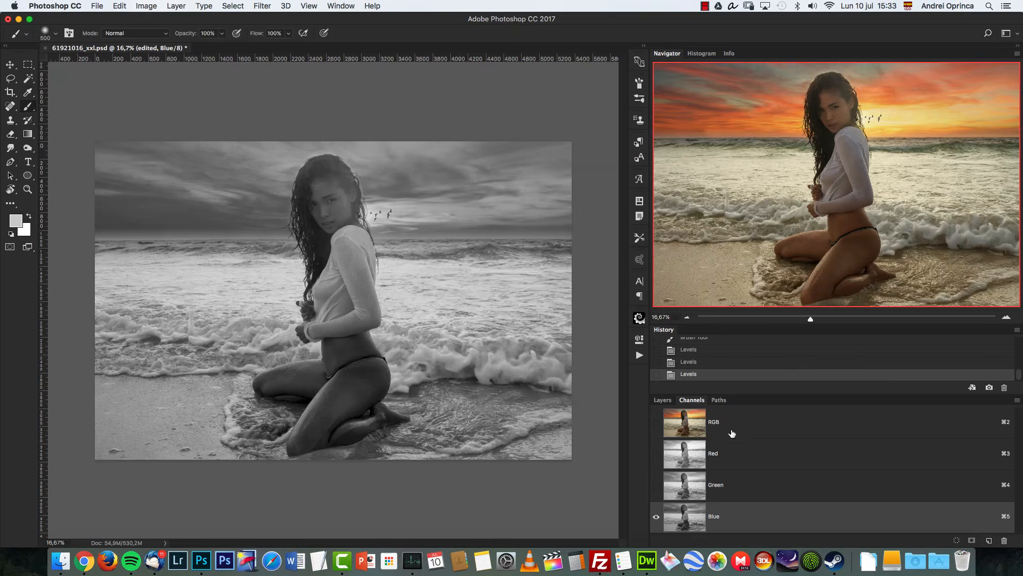
Step: Apply another Levels pass to the Green channel with the midtone set to 0,84
left_click(741, 485)
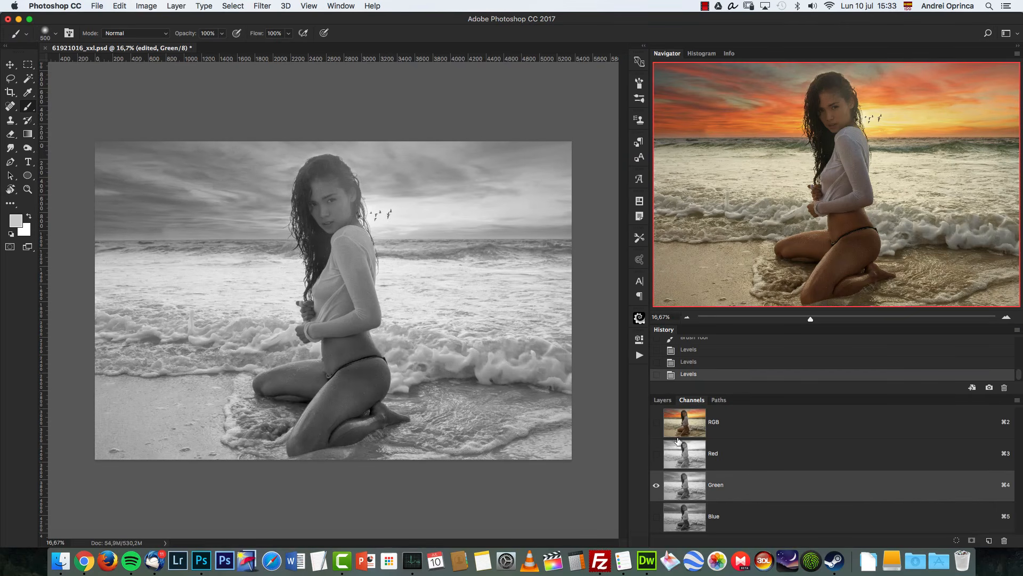
key("super+l")
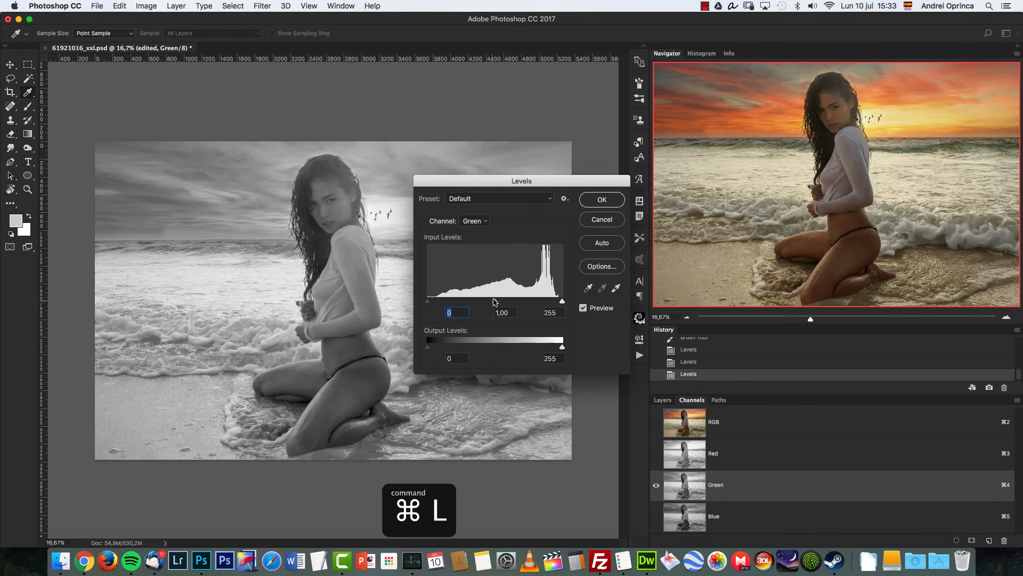
left_click_drag(495, 302, 503, 302)
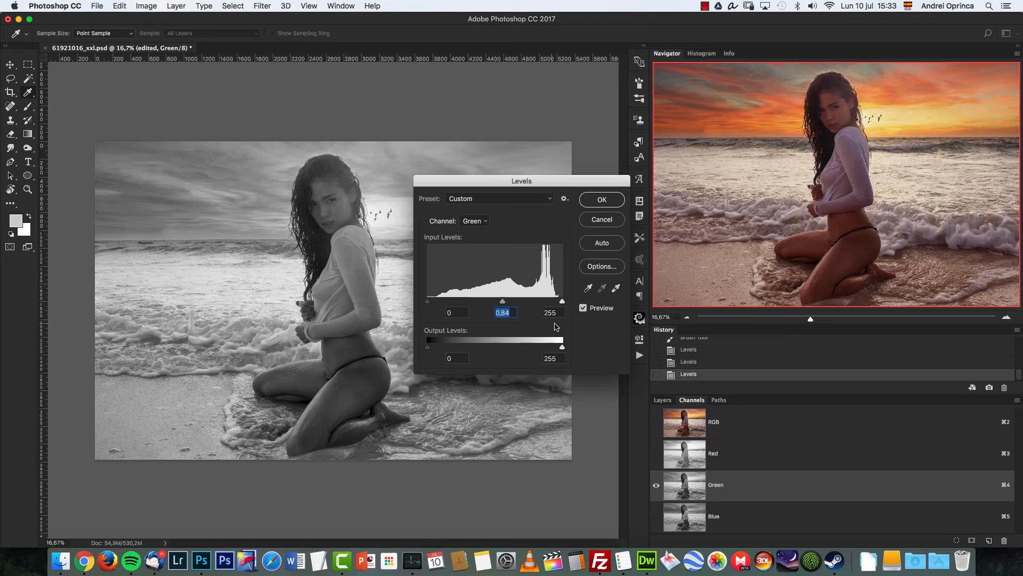
left_click(600, 200)
Step: Apply another Levels pass to the Red channel with input levels 26, 1,10 and 255 and output white at 243
left_click(724, 454)
key("super+l")
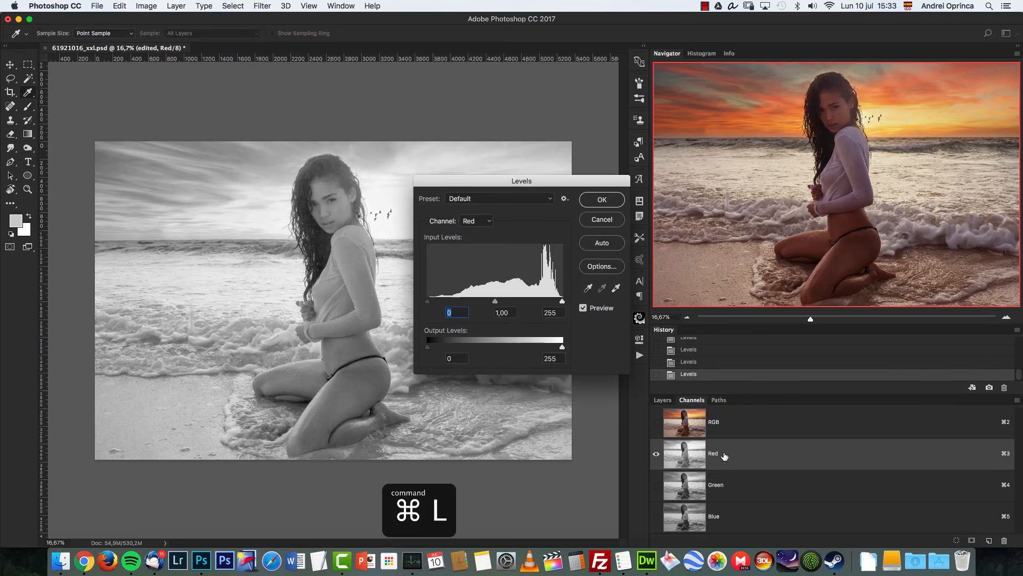
left_click_drag(428, 302, 441, 299)
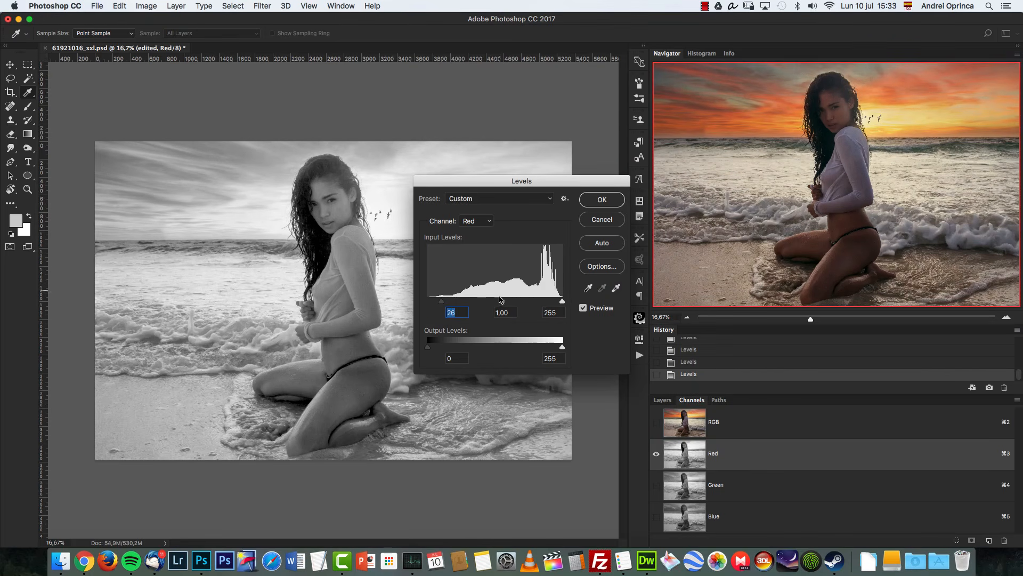
left_click_drag(428, 348, 429, 352)
left_click_drag(501, 302, 498, 303)
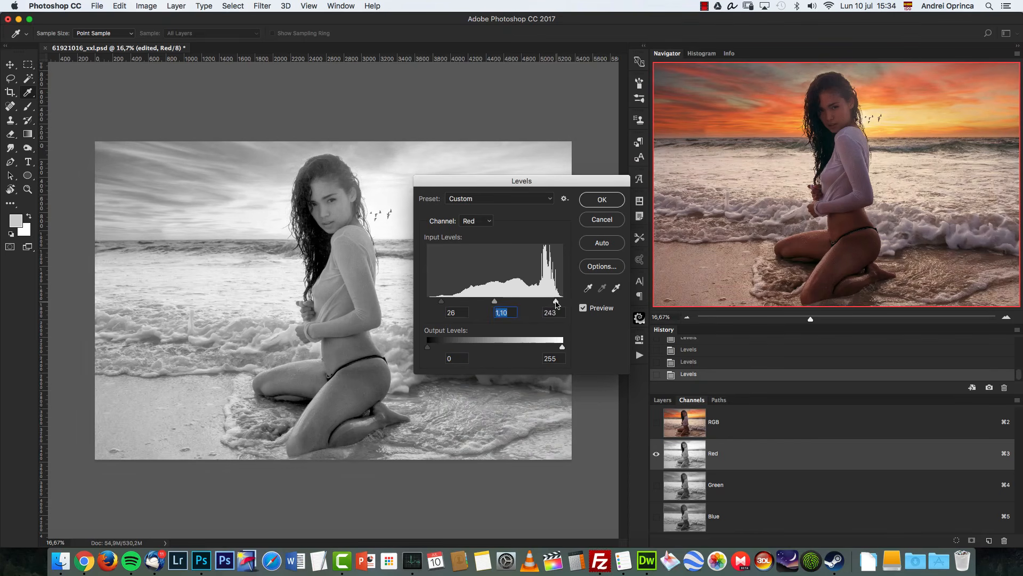
left_click(562, 302)
left_click_drag(563, 347, 563, 349)
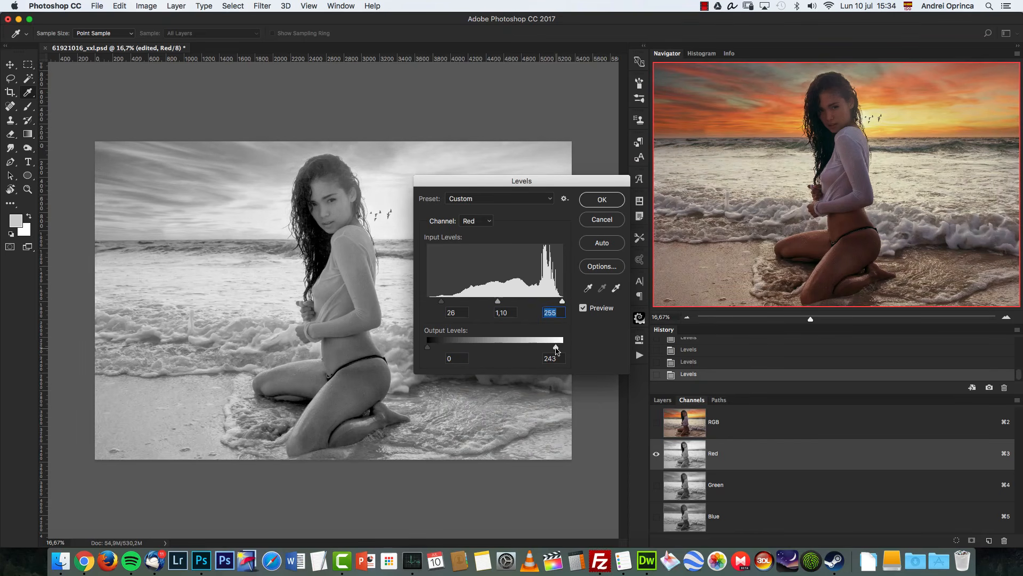
left_click_drag(430, 352, 429, 348)
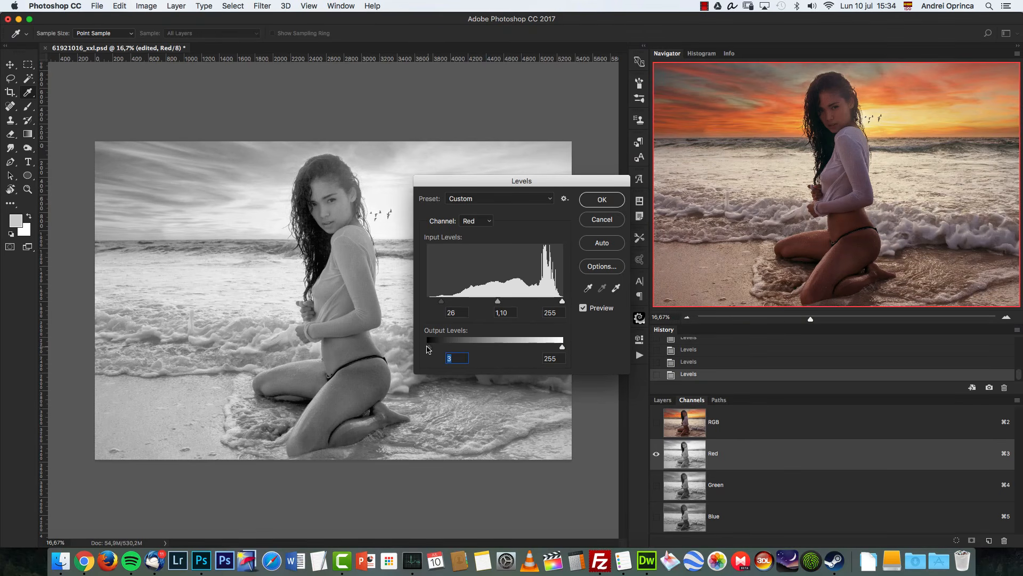
left_click(601, 199)
Step: Switch to the Brush tool, return to the composite RGB channel and go back to the layers list
key("b")
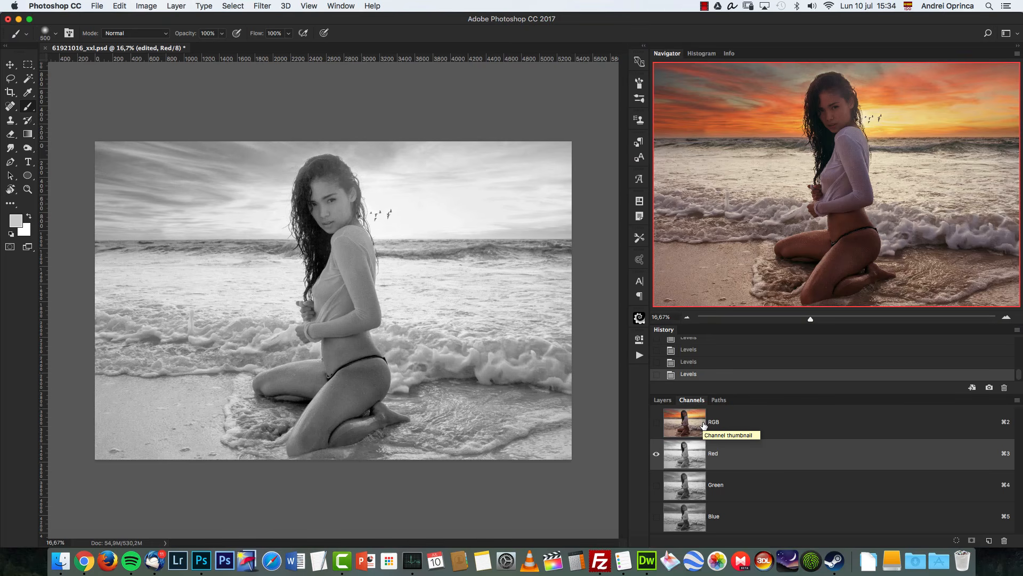
left_click(751, 489)
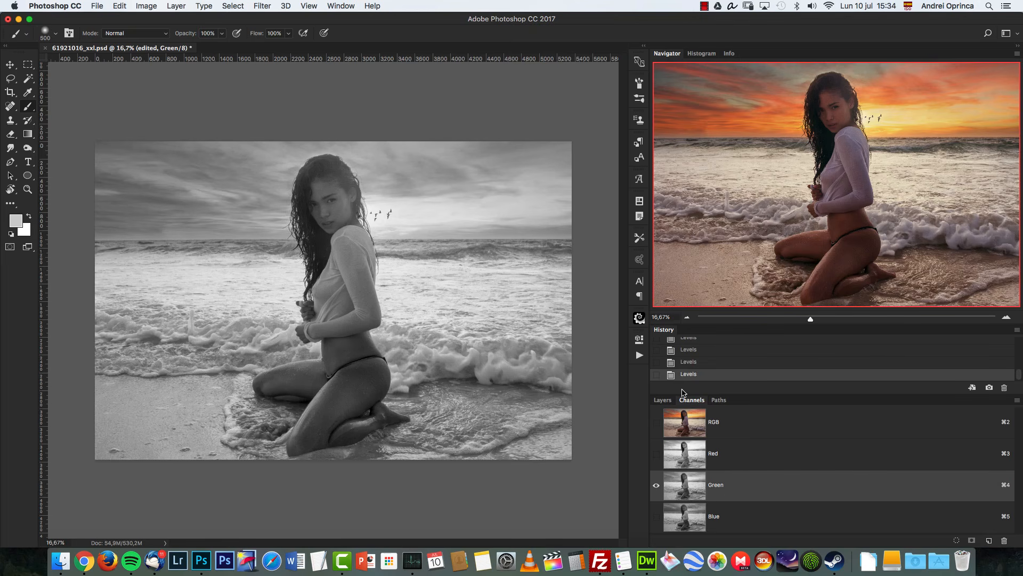
left_click(738, 427)
left_click(662, 400)
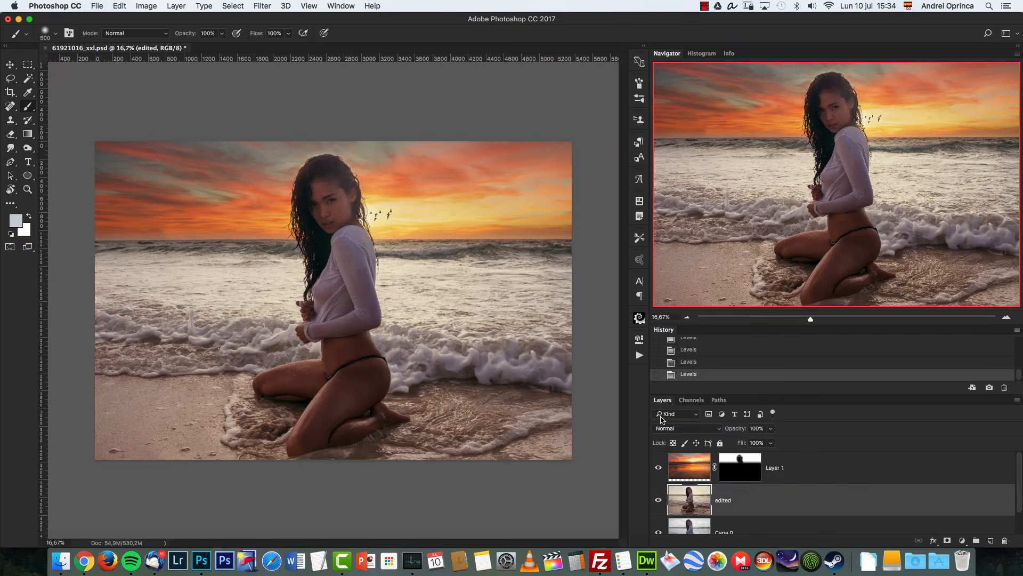
Step: Narrow the panel dock and toggle the edited layer's visibility off and on to compare
mouse_move(648, 289)
left_mouse_down()
mouse_move(851, 294)
mouse_move(861, 314)
mouse_move(856, 227)
mouse_move(788, 236)
left_mouse_up()
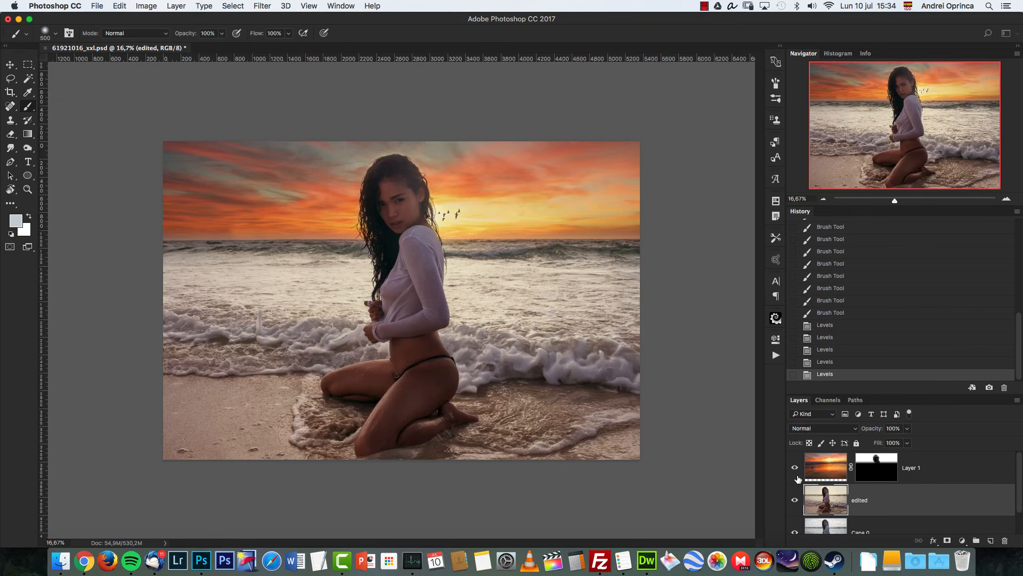
left_click(795, 500)
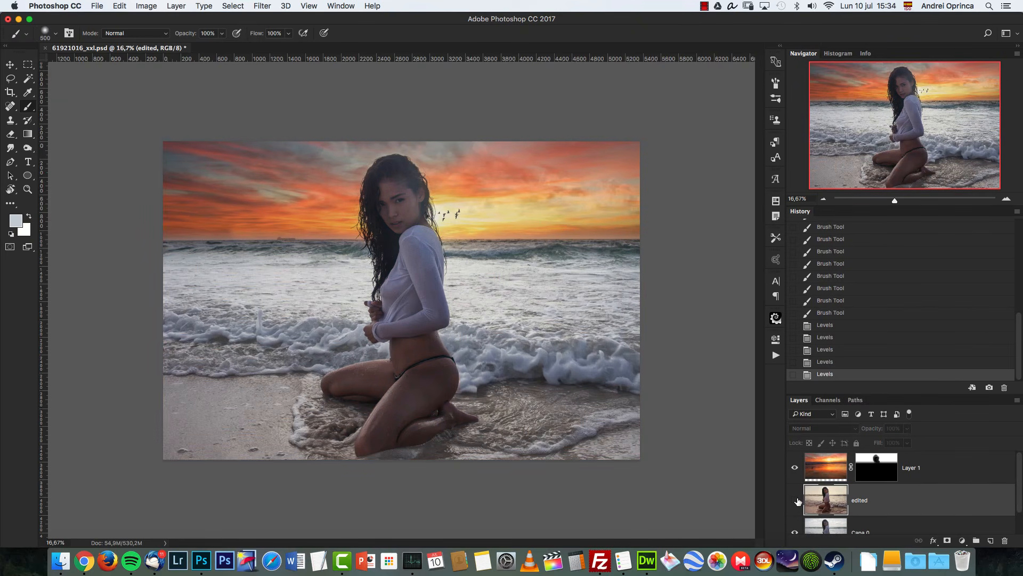
left_click(795, 500)
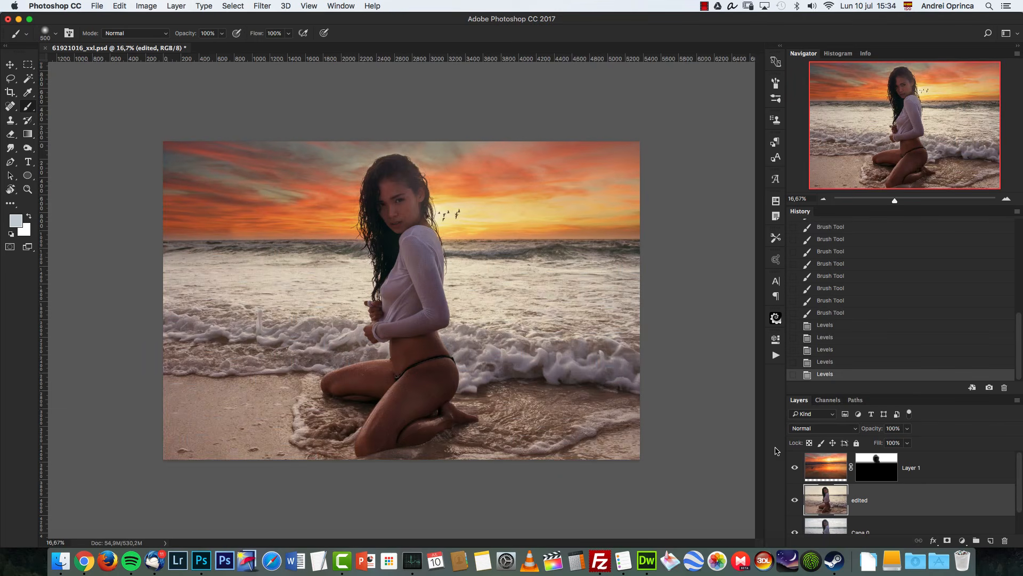
Step: Add a Curves adjustment layer above the edited layer
key("ctrl+1")
left_click_drag(431, 165, 445, 410)
left_click(825, 200)
left_click(824, 199)
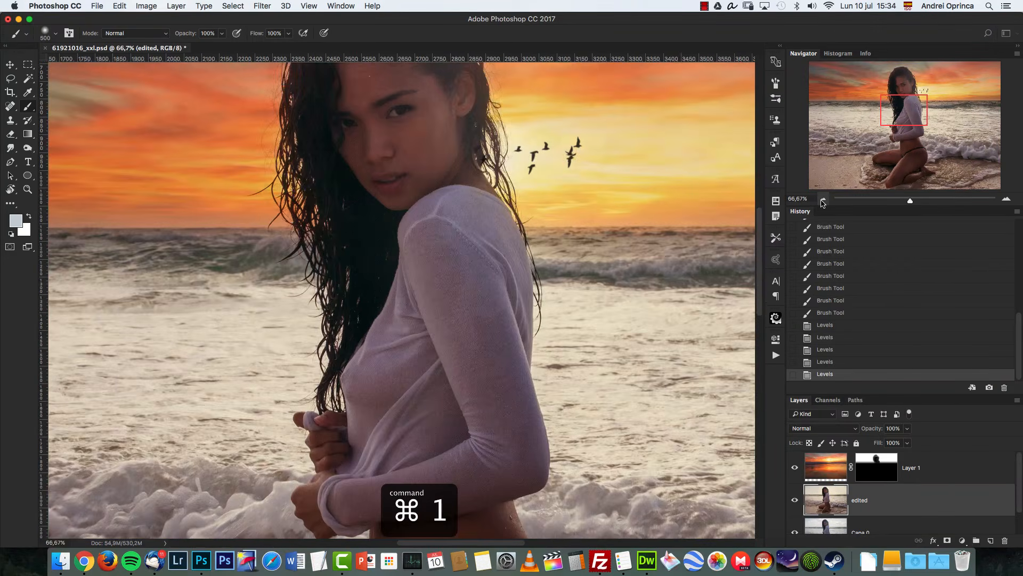
left_click(822, 199)
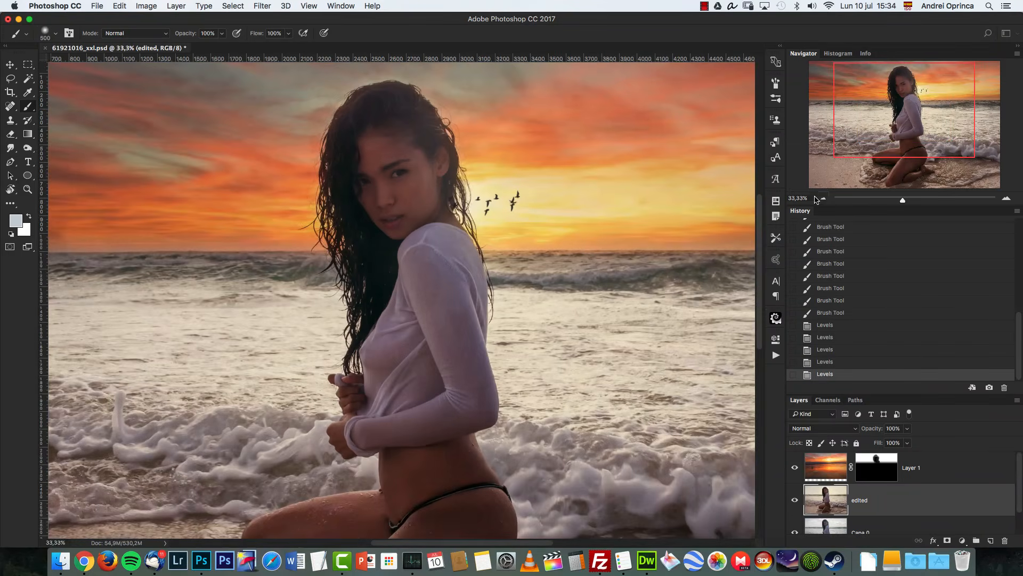
left_click(962, 540)
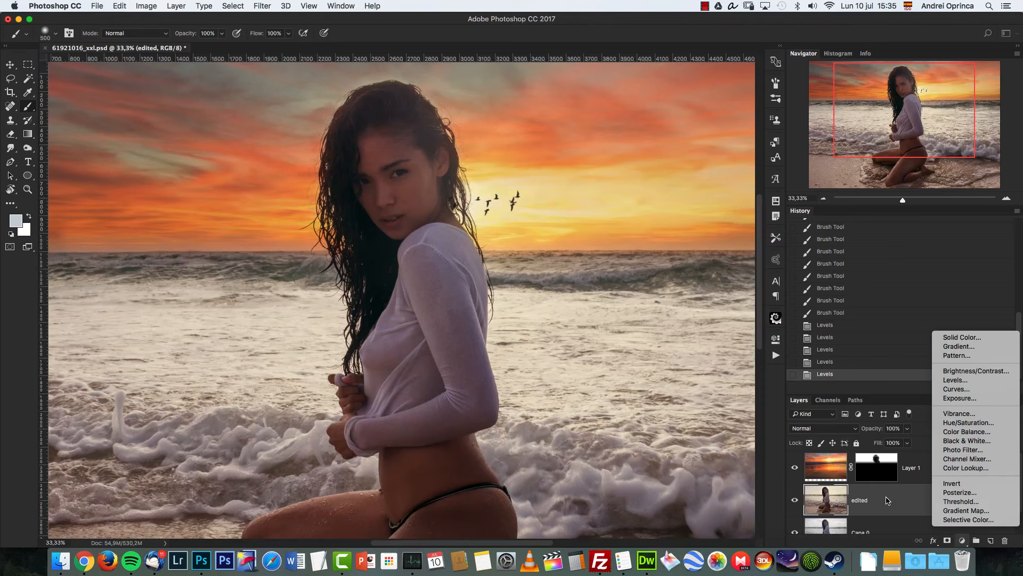
left_click(887, 495)
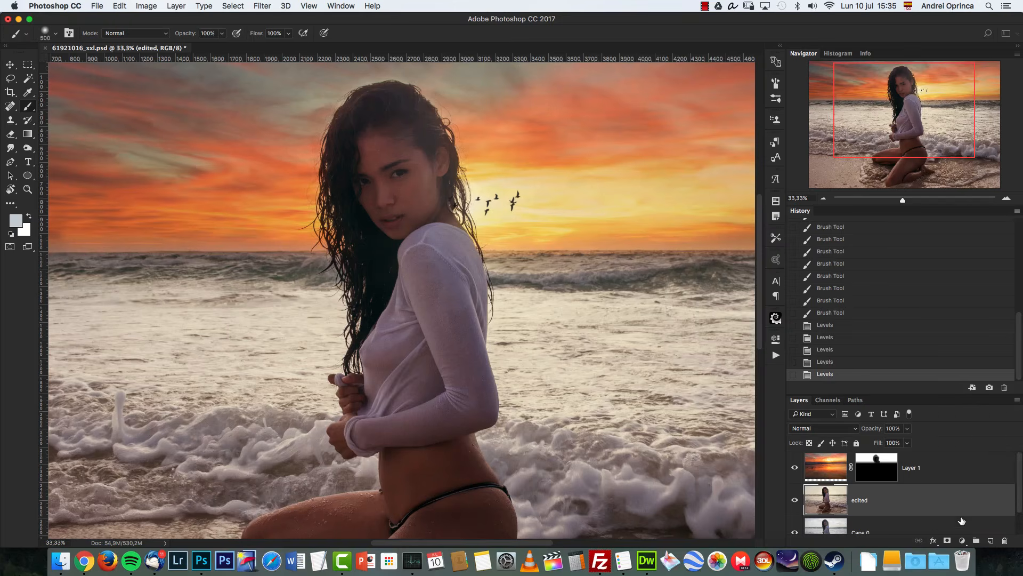
left_click(962, 540)
left_click(958, 388)
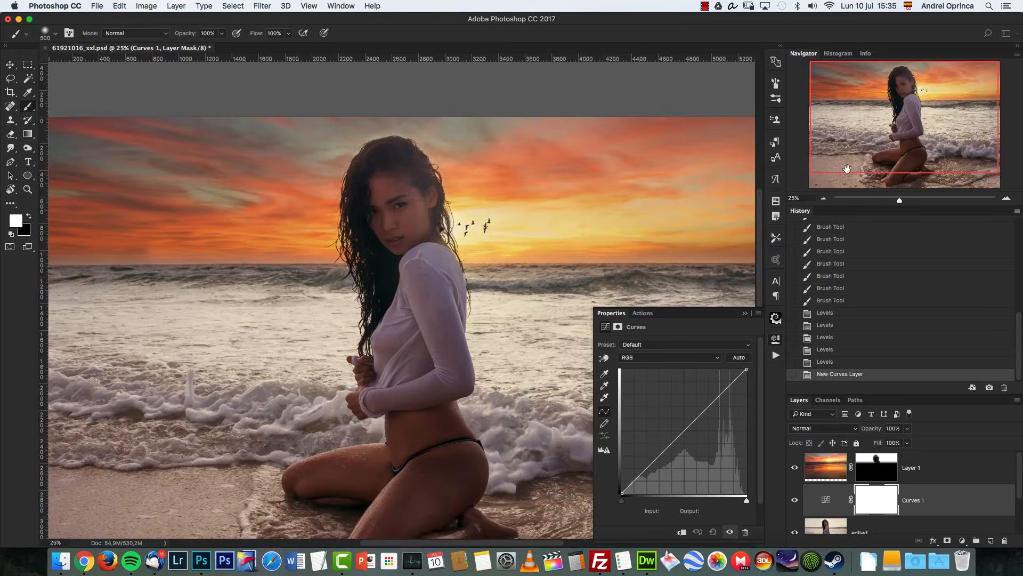
left_click(823, 199)
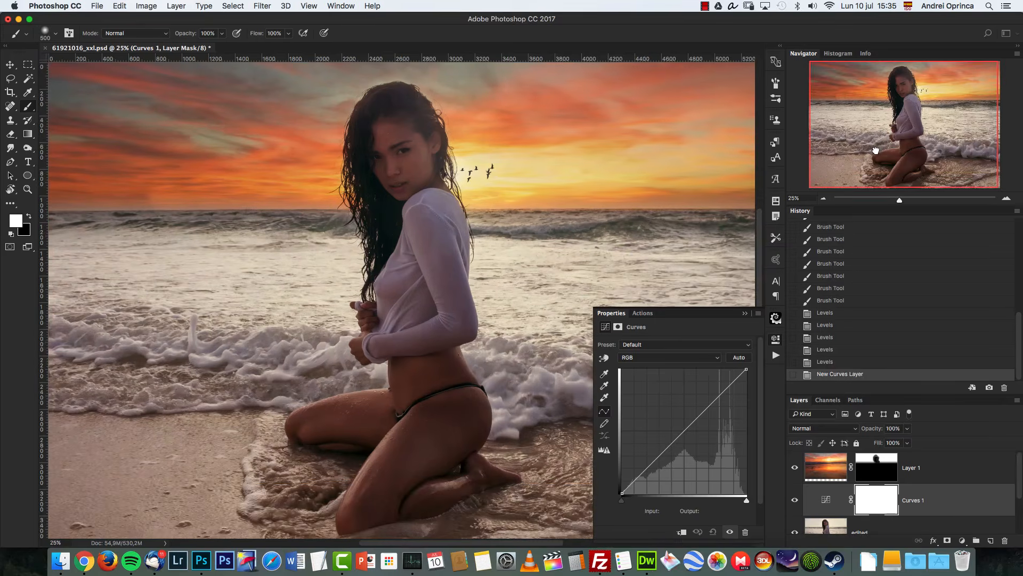
left_click_drag(441, 338, 409, 314)
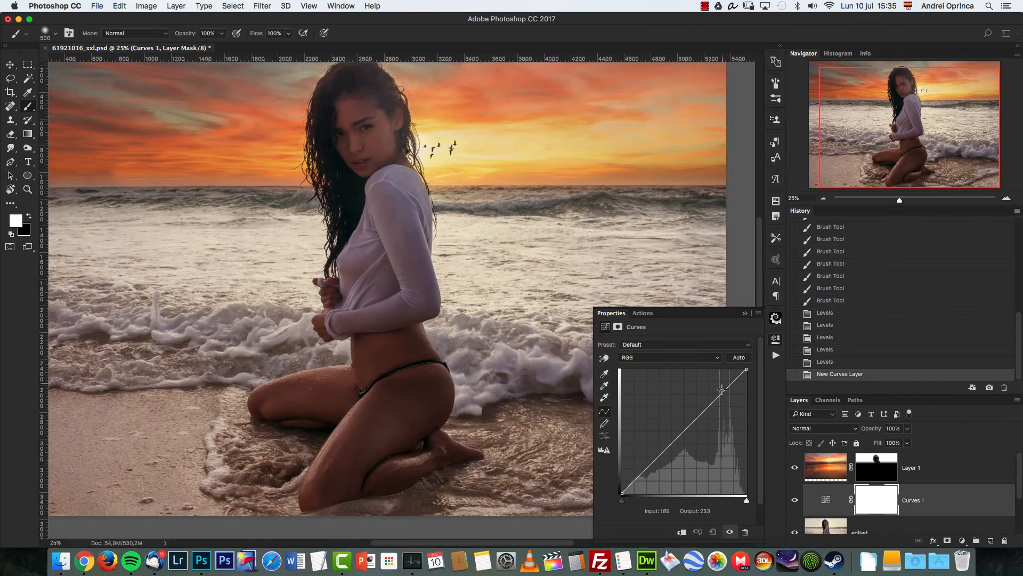
Step: Brighten the composite RGB curve of the Curves layer with two raised points
left_click_drag(721, 394, 720, 390)
left_click(686, 424)
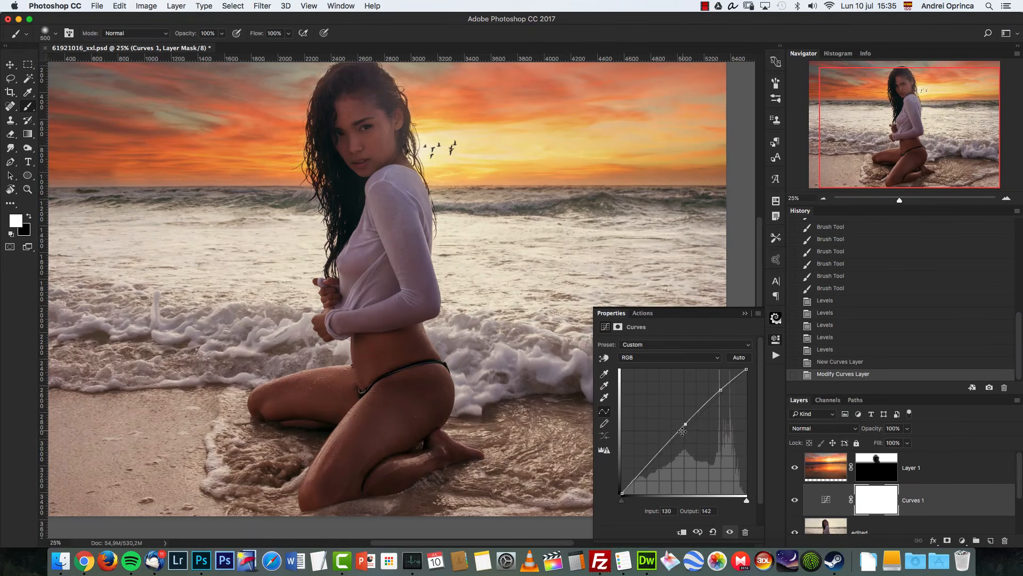
Step: Raise the Blue channel curve slightly in the midtones and add an upper-midtone point to the Red channel curve
left_click(685, 358)
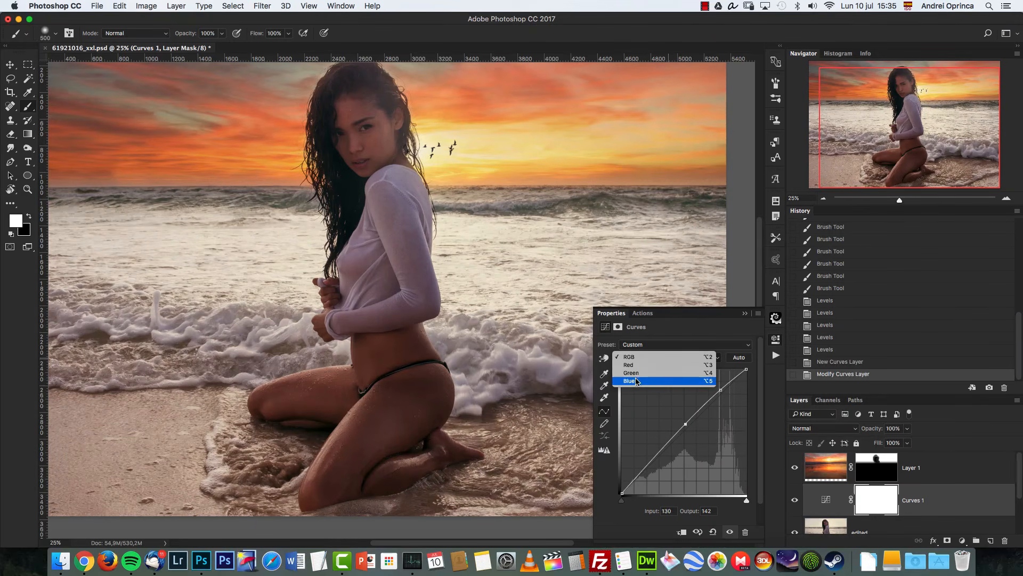
left_click(661, 376)
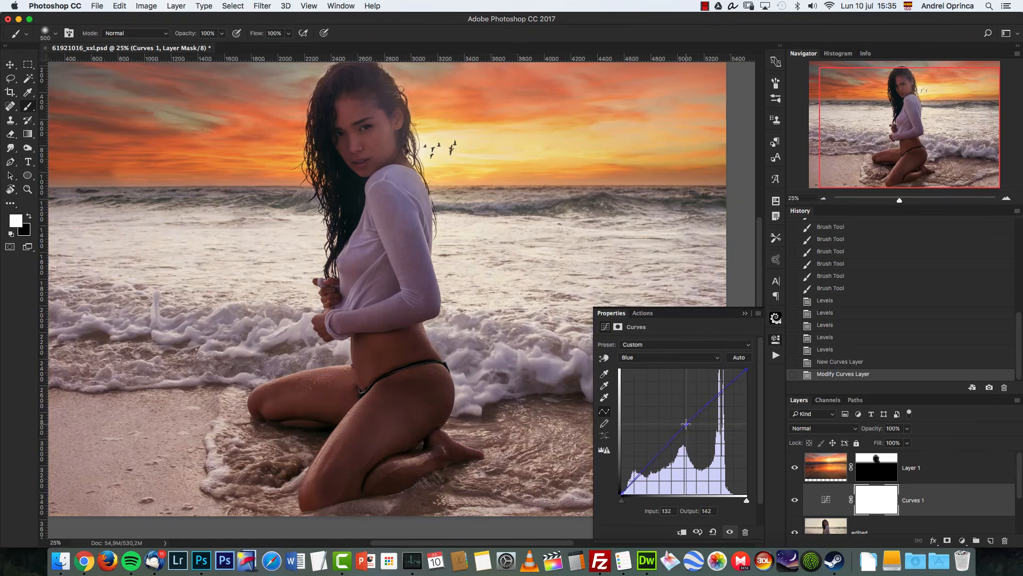
left_click_drag(687, 427, 689, 418)
left_click(659, 359)
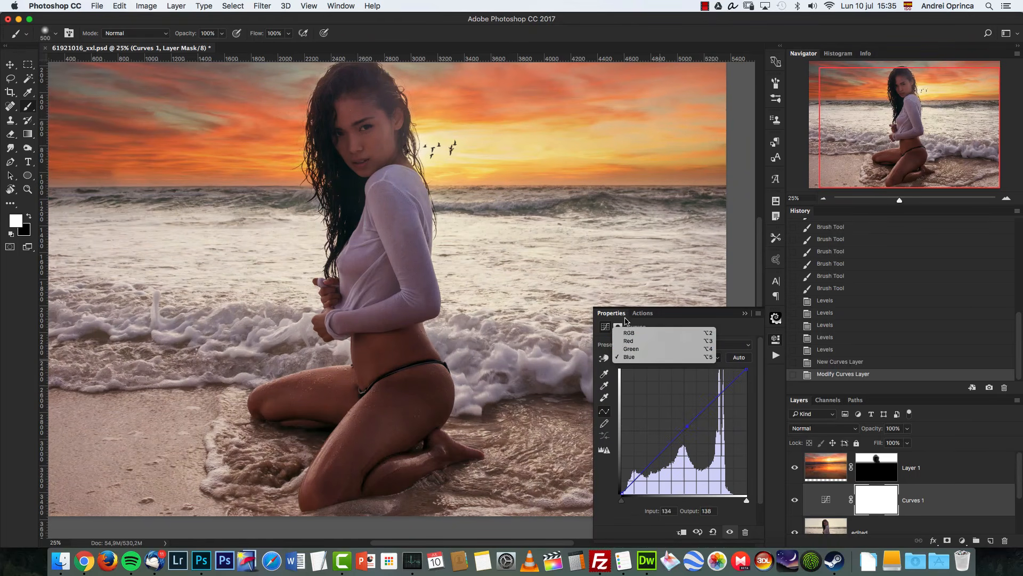
left_click(630, 342)
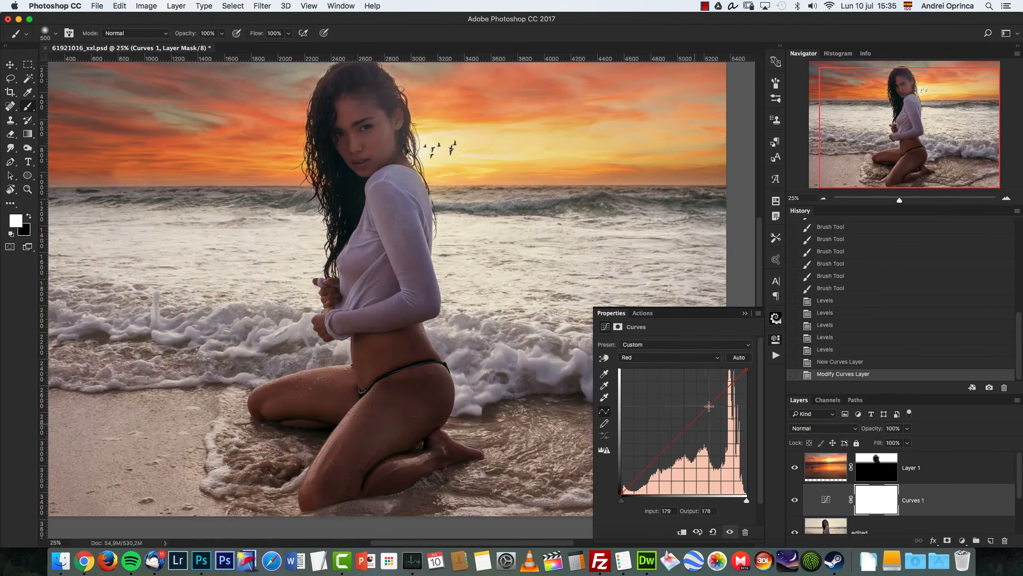
left_click(700, 417)
Step: Return to the RGB curve, lift its upper point a little more and add a shadow point, then close the curve settings
left_click(664, 358)
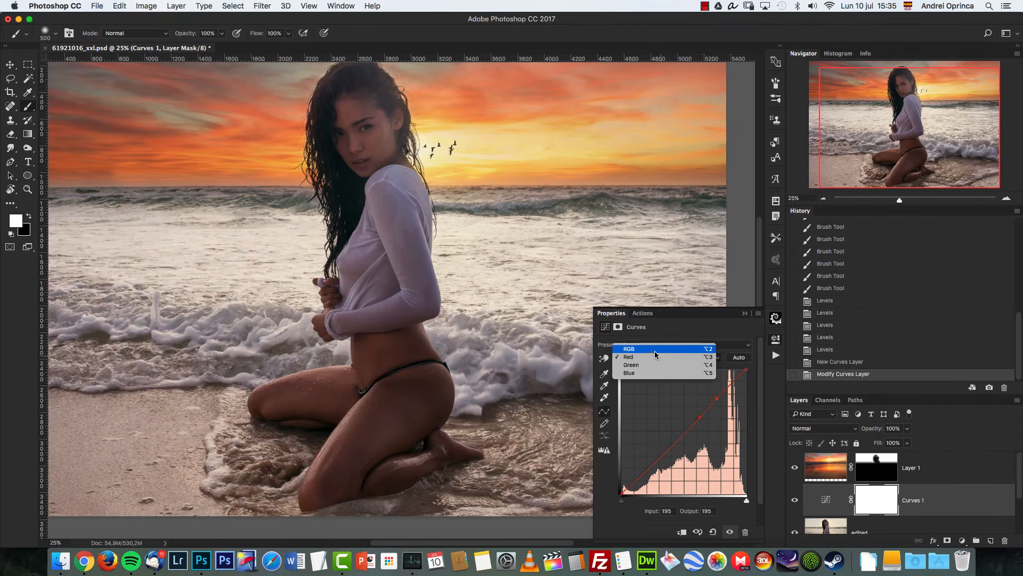
left_click(656, 347)
mouse_move(716, 395)
left_mouse_down()
mouse_move(686, 421)
mouse_move(717, 388)
left_mouse_up()
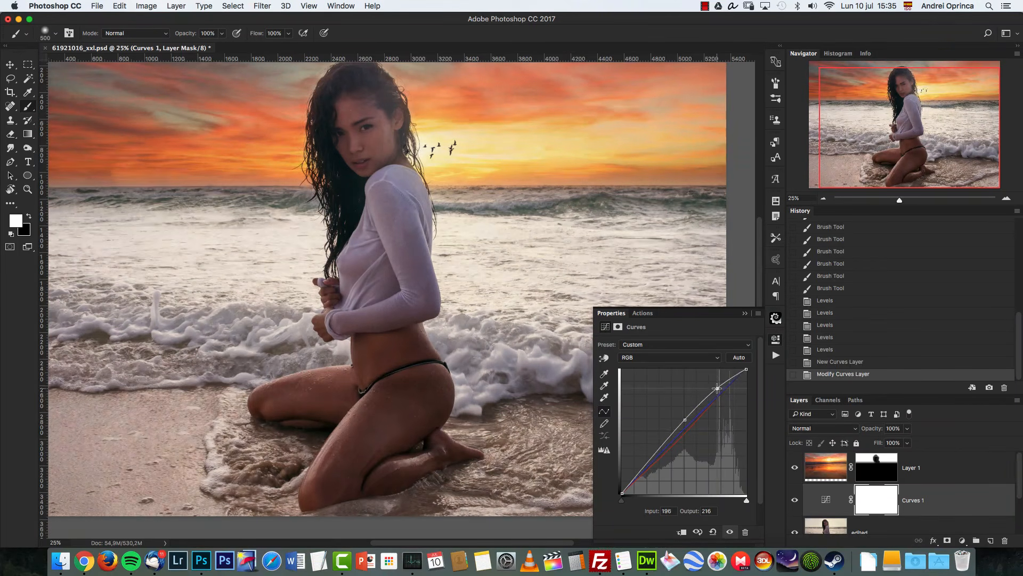
left_click(665, 444)
left_click(746, 313)
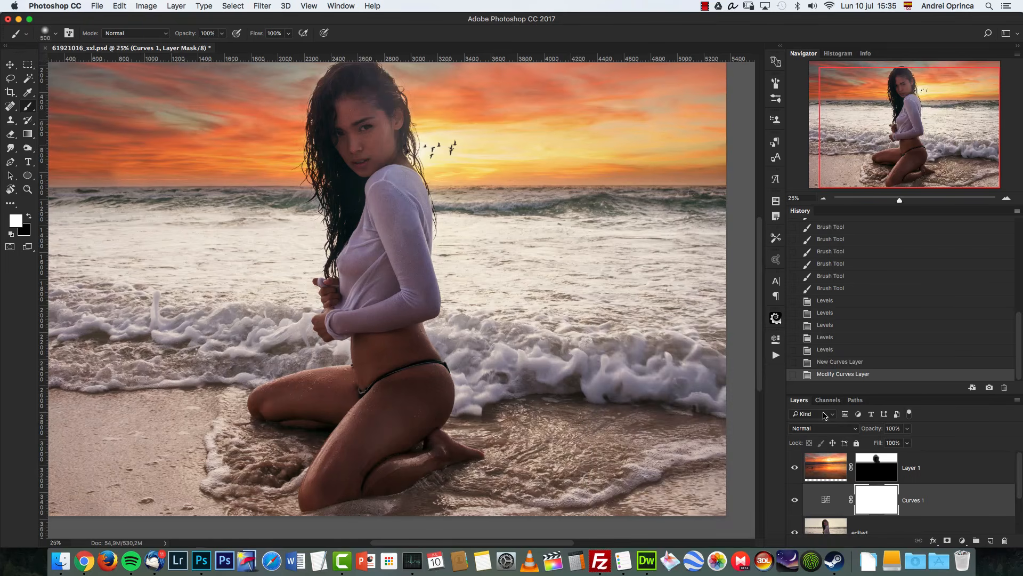
Step: Invert the Curves layer mask to black and paint the adjustment back onto the model's head and hair
key("super+i")
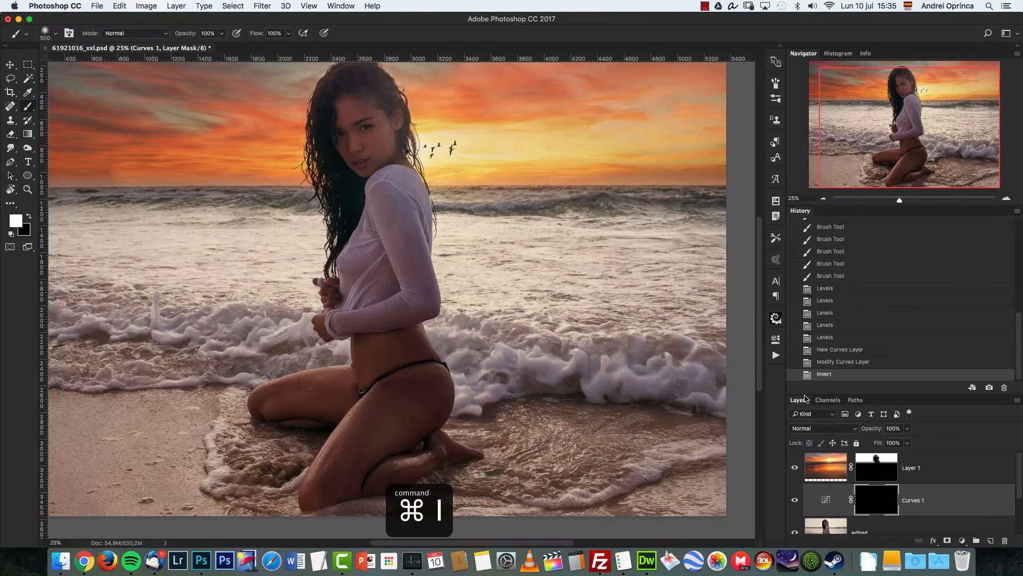
key("bracketleft")
key("bracketleft")
key("bracketleft")
key("bracketleft")
key("bracketleft")
key("bracketright")
key("bracketright")
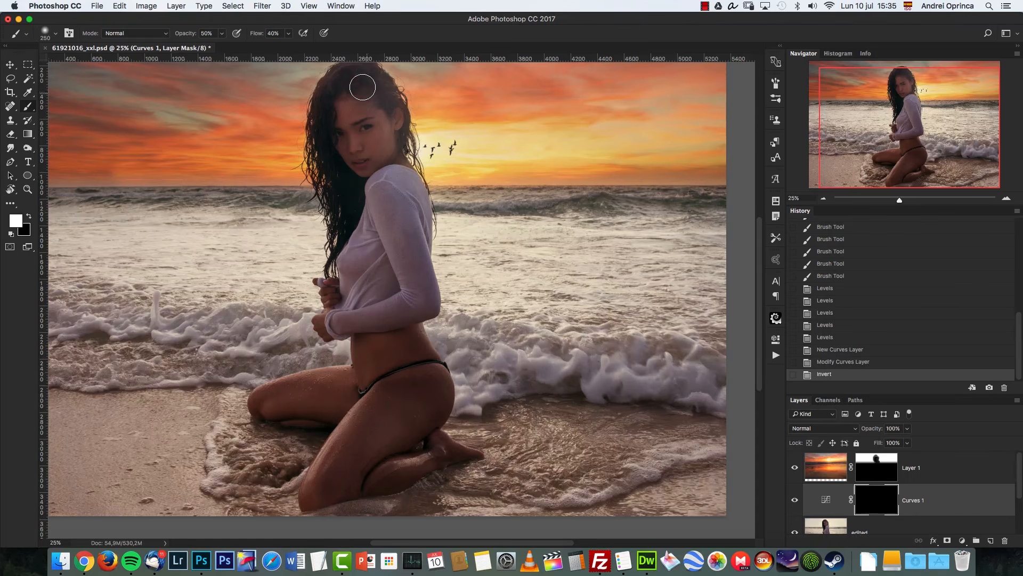
mouse_move(363, 88)
left_mouse_down()
mouse_move(339, 84)
mouse_move(342, 106)
left_mouse_up()
left_click_drag(352, 104, 352, 143)
left_click_drag(366, 118, 360, 160)
left_click_drag(373, 122, 370, 155)
left_click_drag(365, 147, 369, 164)
Step: Paint the Curves adjustment onto the model's torso, legs and knees with varying brush sizes
key("bracketright")
key("bracketright")
key("bracketright")
key("bracketleft")
mouse_move(395, 368)
left_mouse_down()
mouse_move(370, 397)
mouse_move(368, 421)
left_mouse_up()
mouse_move(412, 401)
left_mouse_down()
mouse_move(393, 434)
mouse_move(373, 448)
left_mouse_up()
left_click_drag(356, 440, 331, 473)
left_click_drag(332, 410, 283, 397)
key("bracketleft")
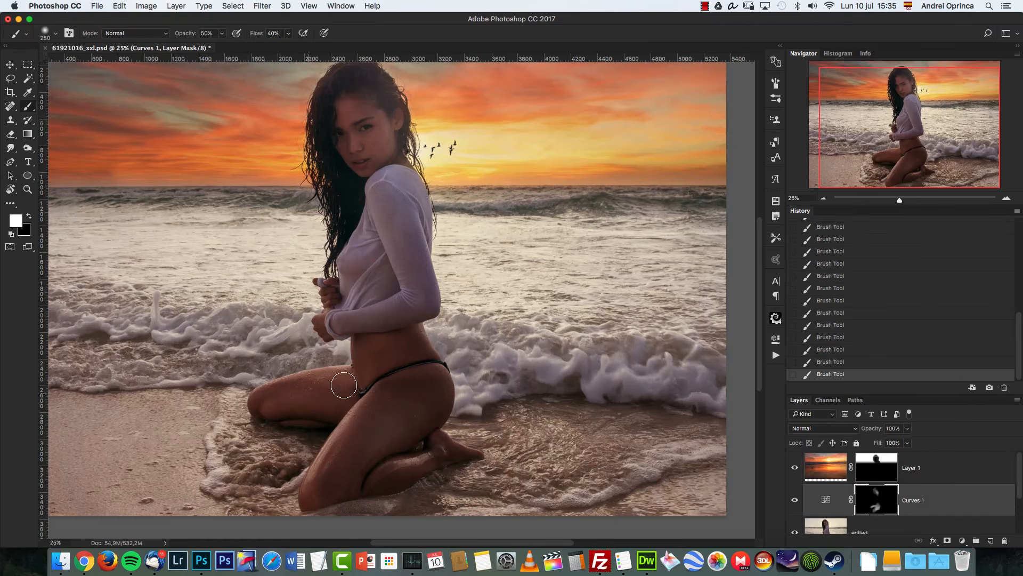
key("bracketleft")
left_click_drag(441, 389, 425, 418)
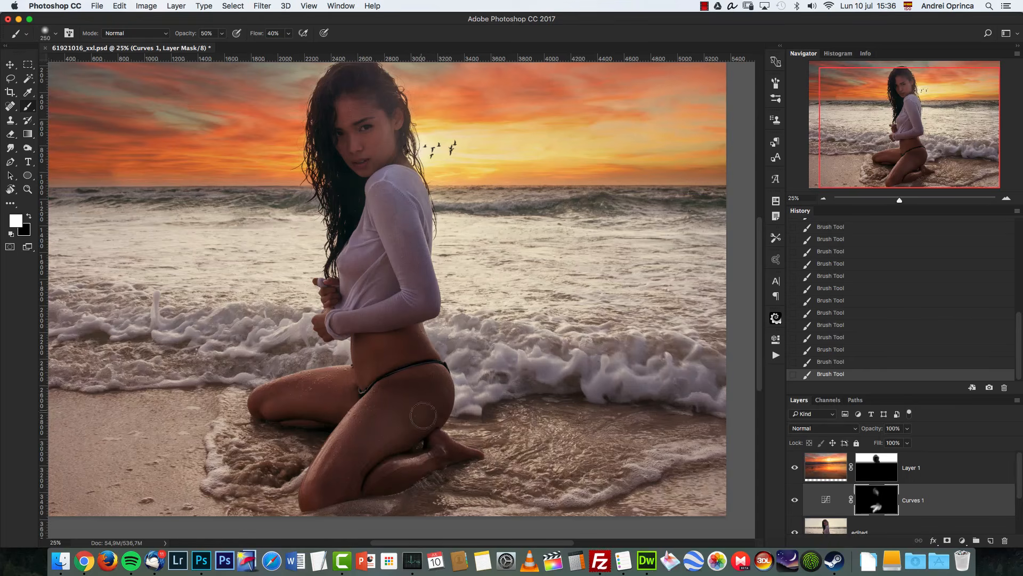
left_click_drag(422, 452, 392, 459)
key("bracketright")
key("bracketright")
key("bracketright")
key("bracketright")
left_click_drag(411, 243, 408, 325)
key("bracketleft")
key("bracketleft")
key("bracketleft")
Step: Zoom out, check the Curves mask on its own, and lower the mask density to 90%
left_click(824, 199)
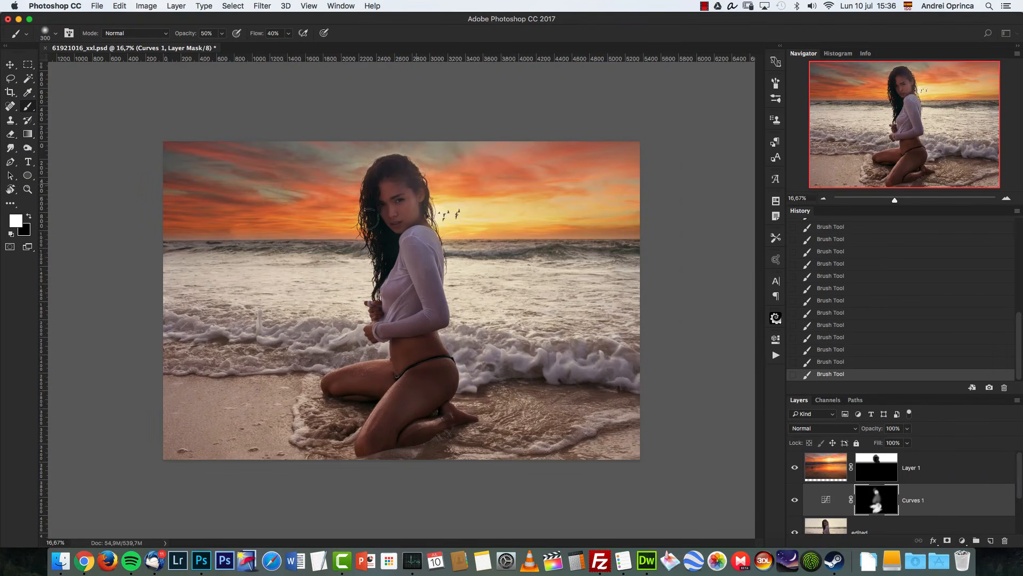
left_click(875, 498, "alt")
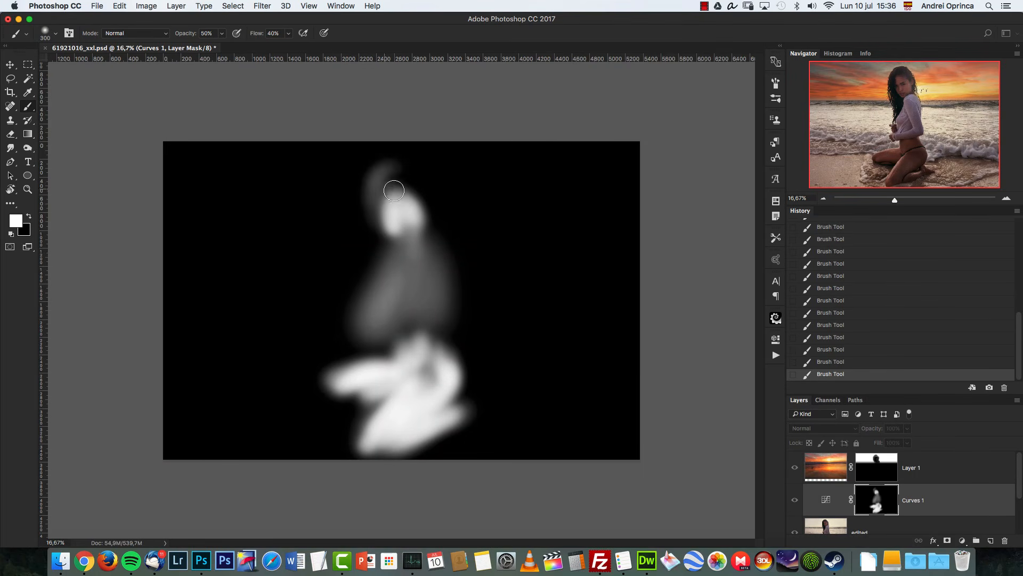
left_click(883, 499, "alt")
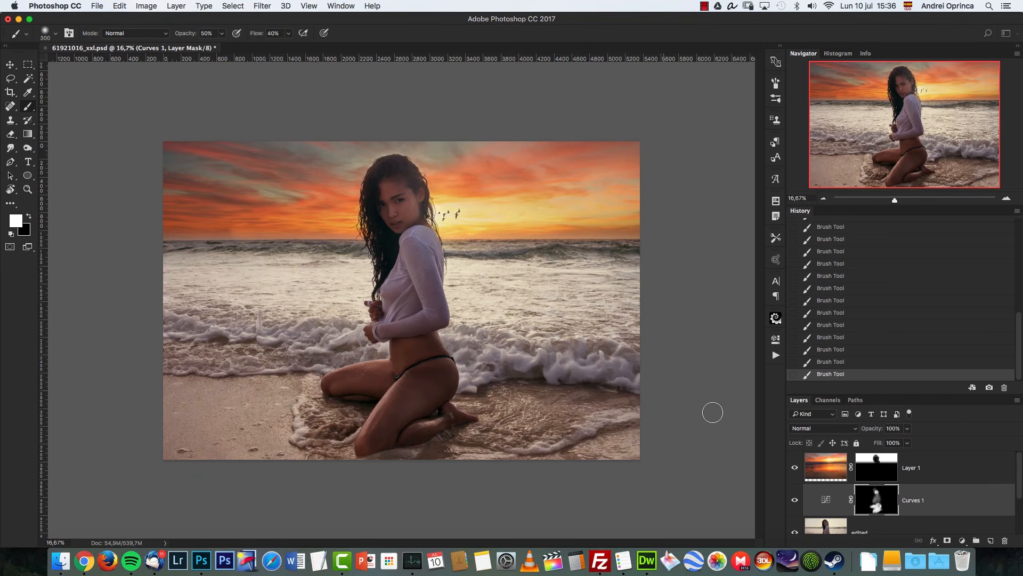
double_click(881, 499)
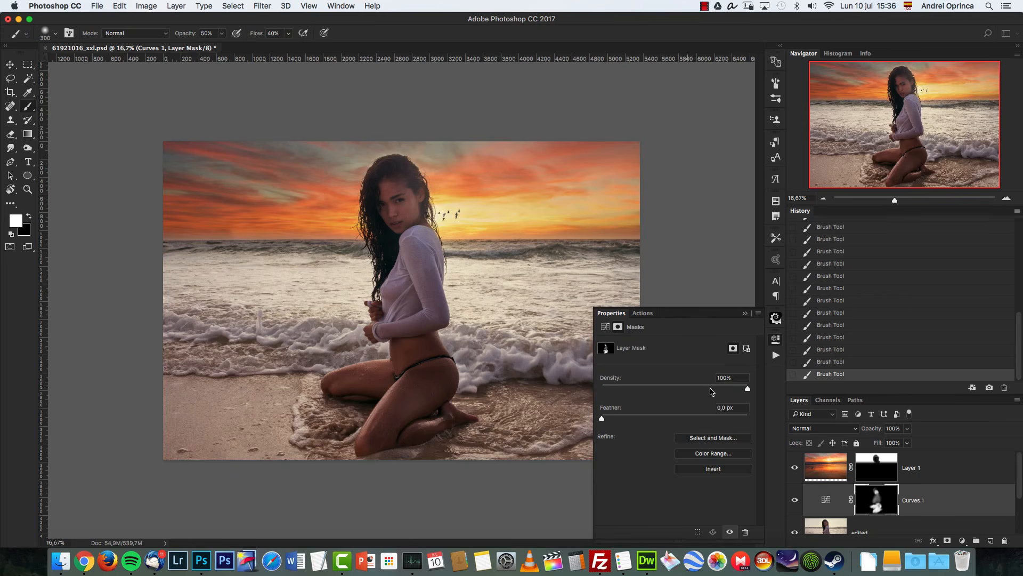
mouse_move(732, 389)
left_mouse_down()
mouse_move(713, 390)
mouse_move(741, 388)
left_mouse_up()
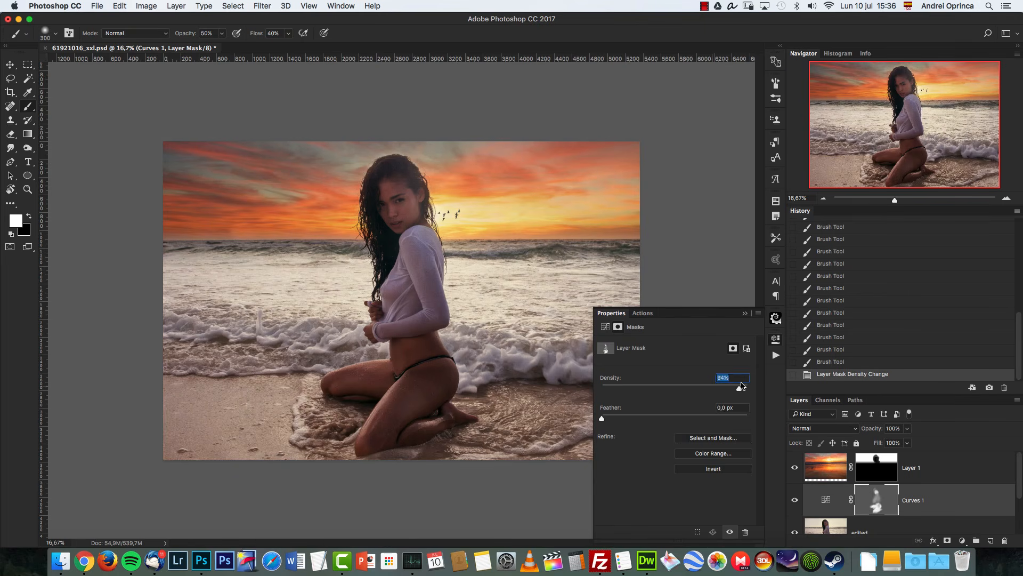
left_click(878, 501, "alt")
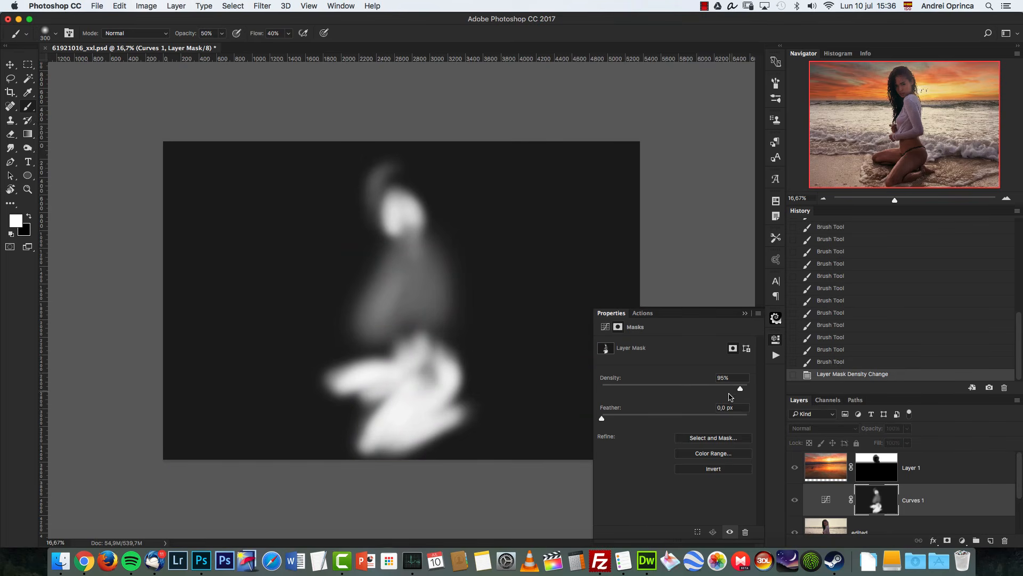
left_click_drag(704, 391, 730, 390)
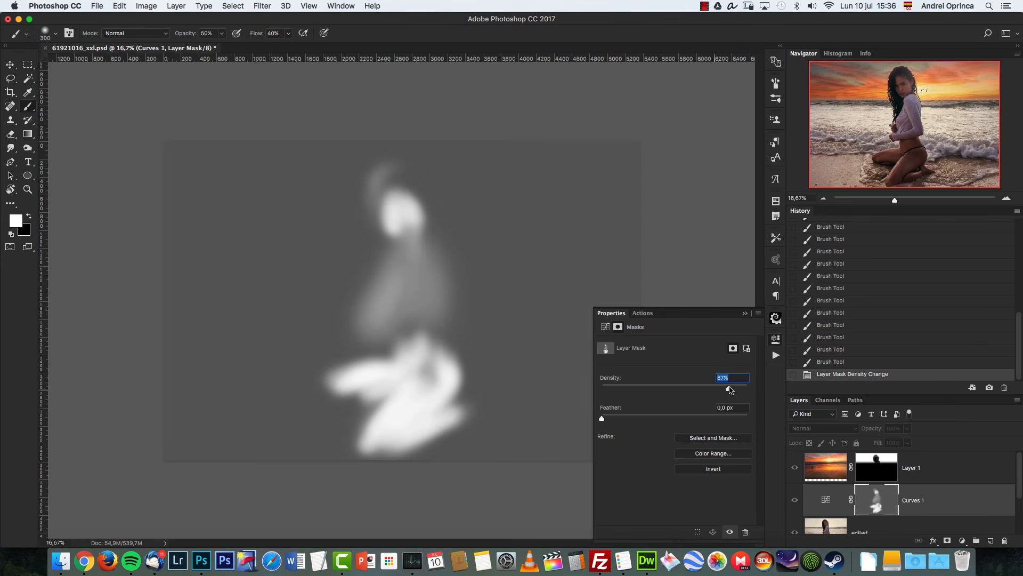
left_click(745, 312)
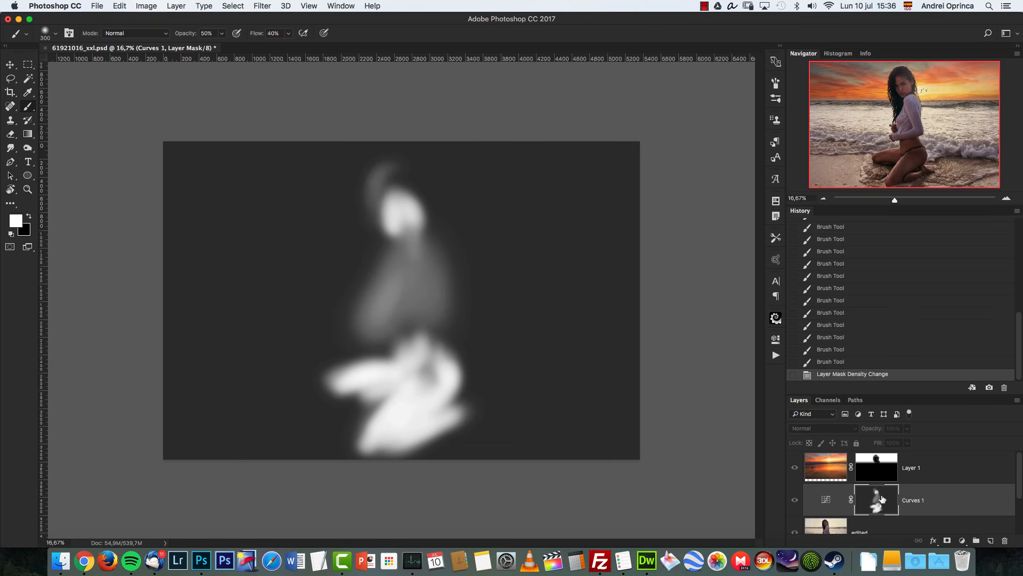
left_click(878, 495, "alt")
double_click(877, 496)
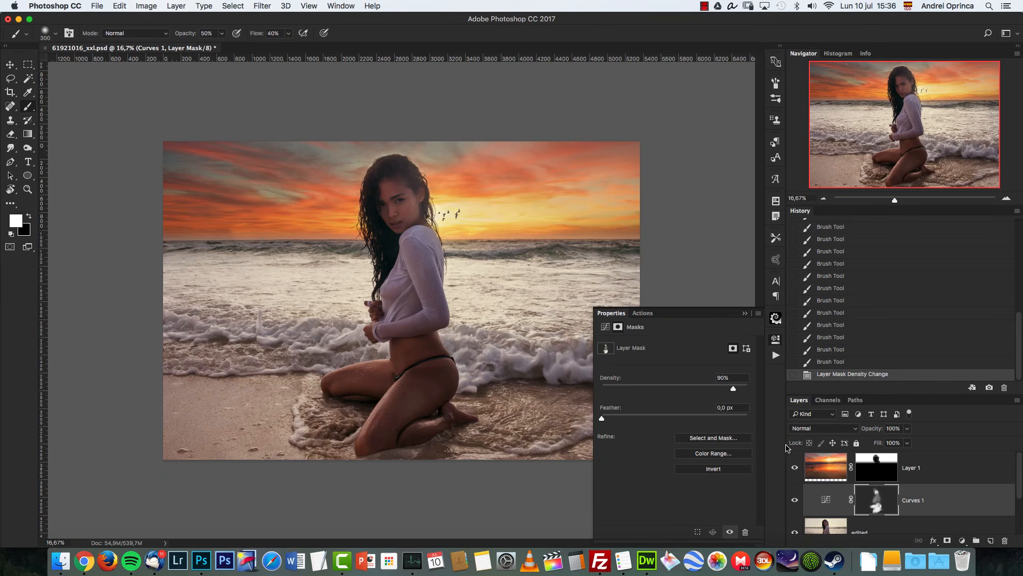
left_click(741, 380)
left_click(745, 314)
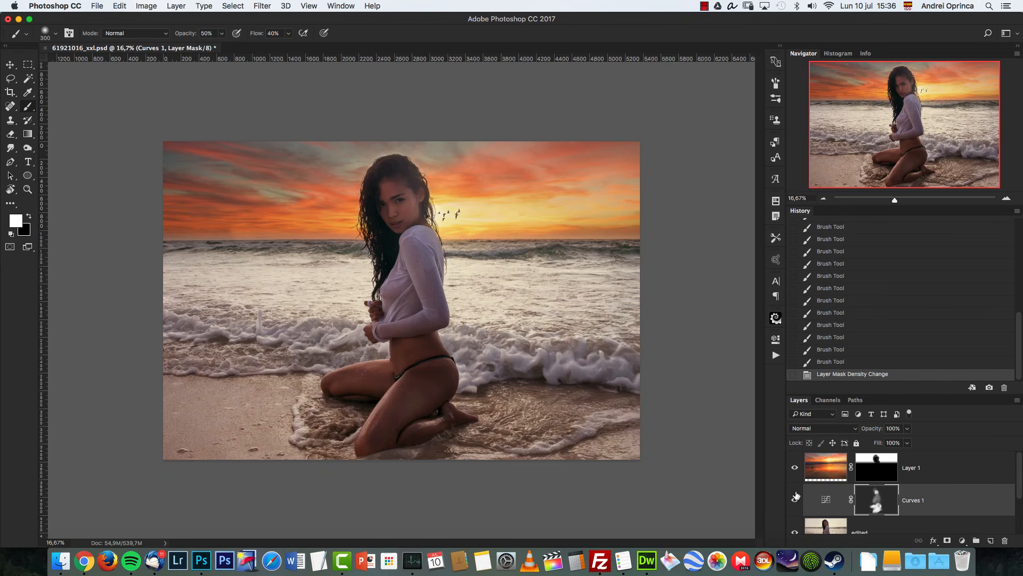
Step: Dab more of the Curves adjustment onto the model's face and midriff with a smaller brush
key("bracketleft")
key("bracketleft")
left_click(392, 212)
left_click(392, 211)
left_click(394, 214)
left_click(398, 211)
left_click(399, 209)
left_click(399, 206)
left_click(400, 211)
left_click(415, 346)
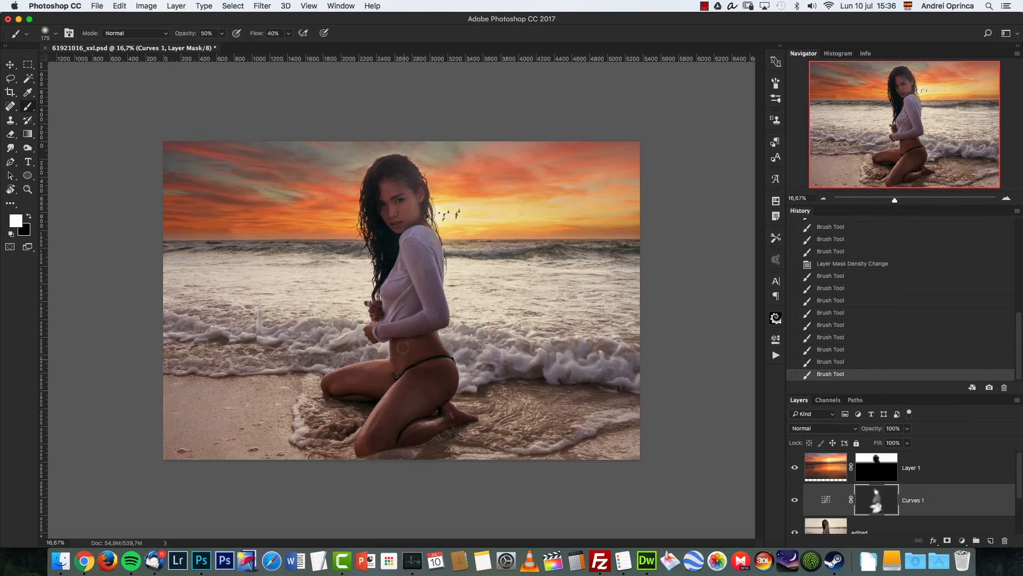
left_click(403, 347)
left_click(409, 346)
key("bracketright")
key("bracketright")
left_click(421, 345)
left_click(429, 344)
Step: Reopen the Curves settings and try pulling down the Green channel curve, then undo it
double_click(826, 499)
left_click(675, 358)
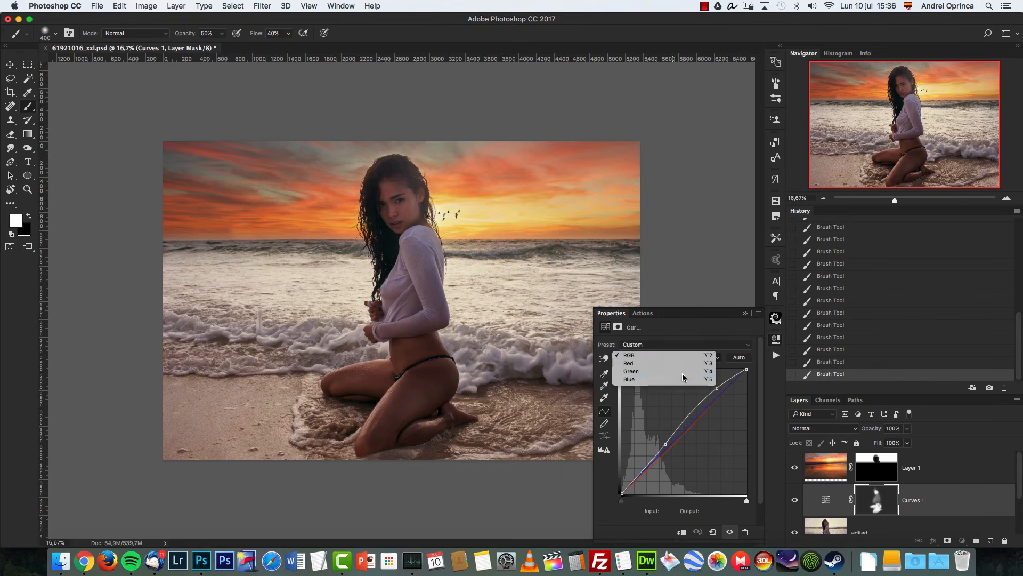
left_click(633, 373)
left_click(661, 357)
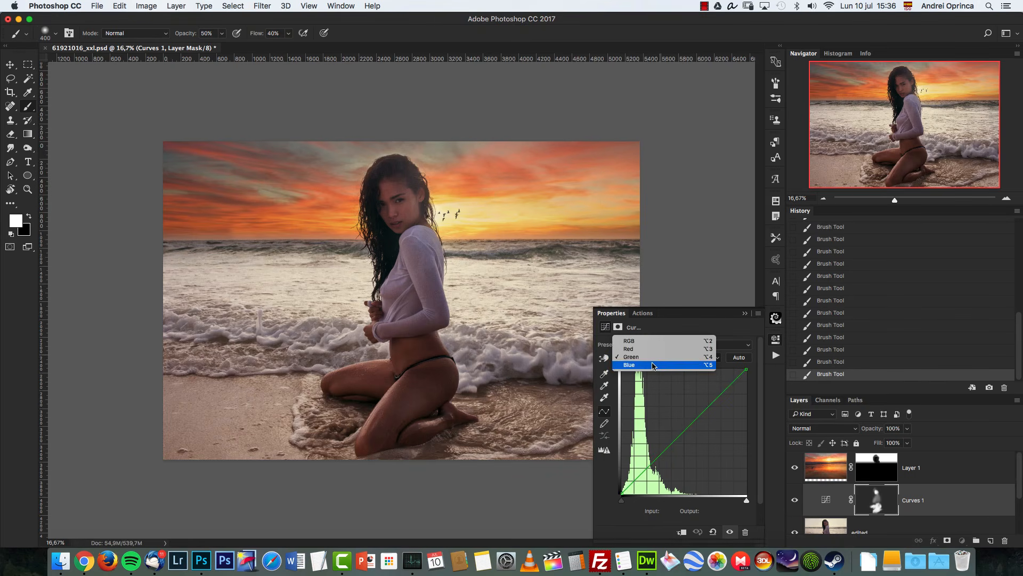
left_click(640, 357)
left_click_drag(707, 405, 707, 410)
key("super+z")
Step: Add a shadow point to the Red channel curve, review the Blue and RGB curves, and close the settings
left_click(647, 361)
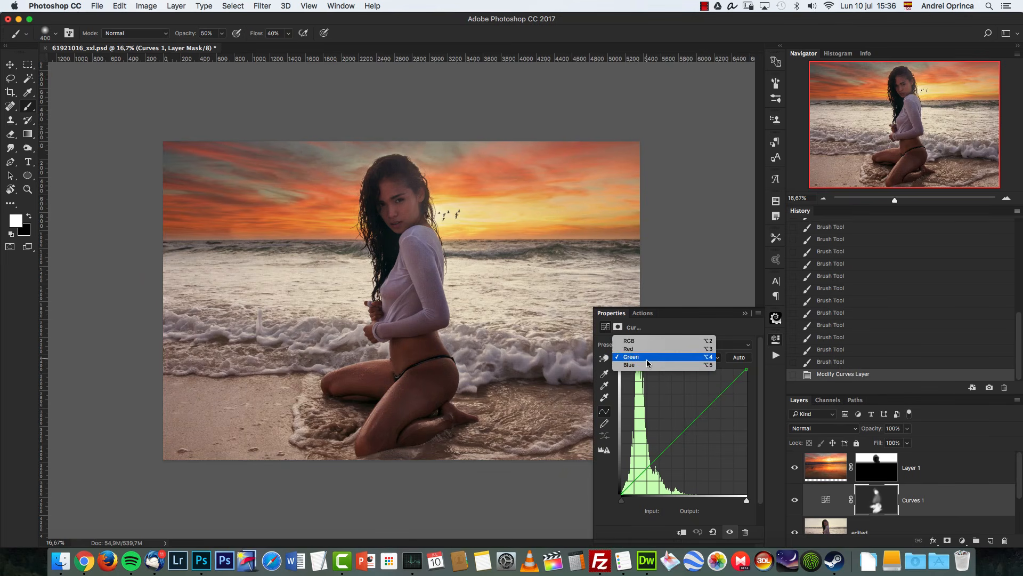
left_click(640, 349)
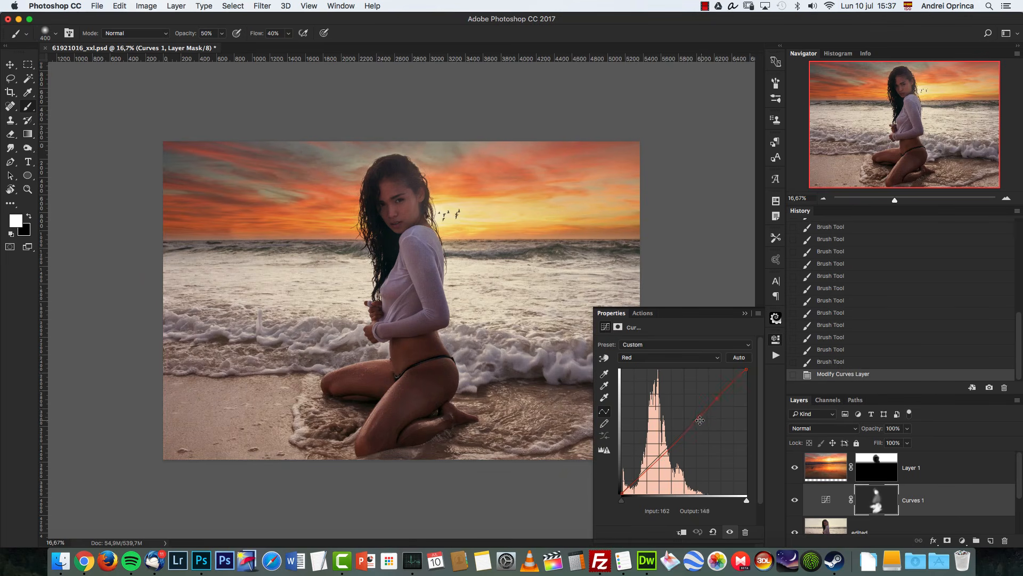
left_click_drag(662, 457, 657, 457)
left_click(636, 363)
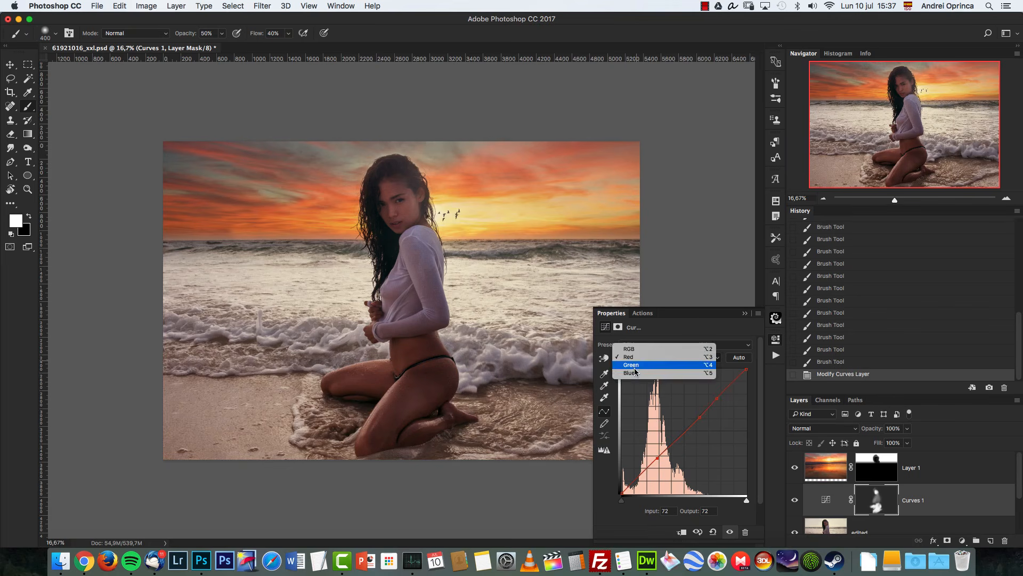
left_click(640, 380)
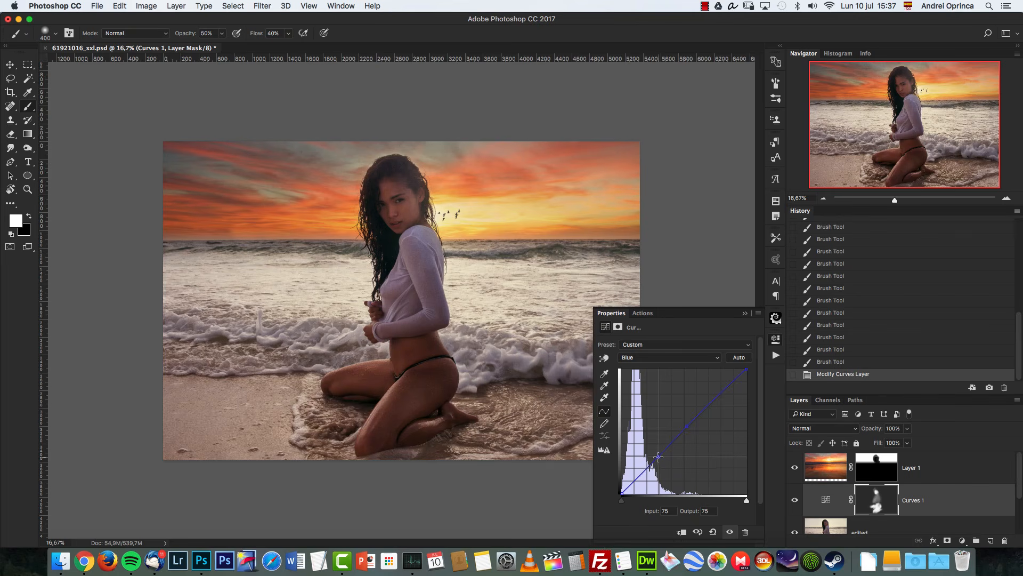
left_click(645, 356)
left_click(632, 333)
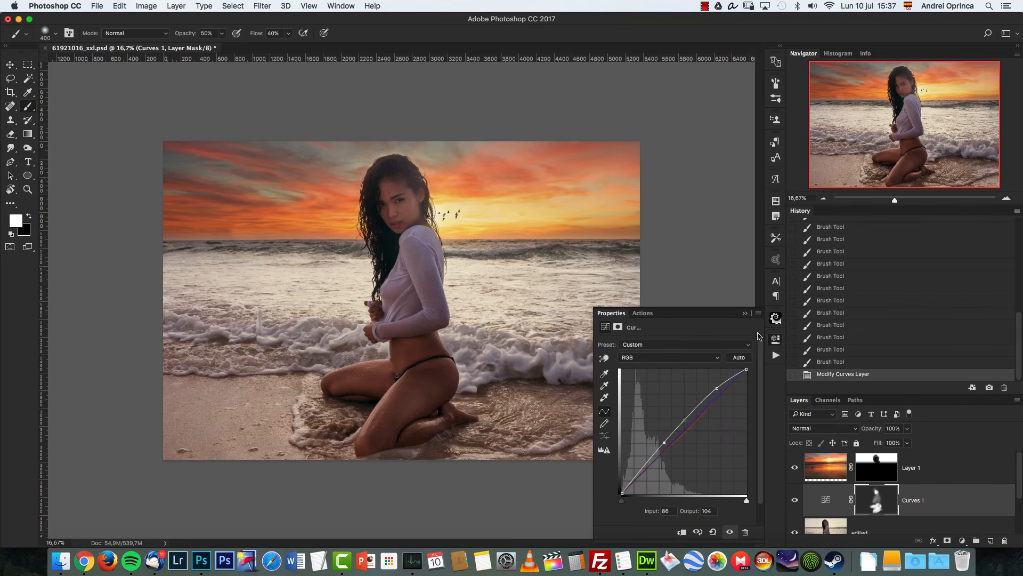
left_click(745, 314)
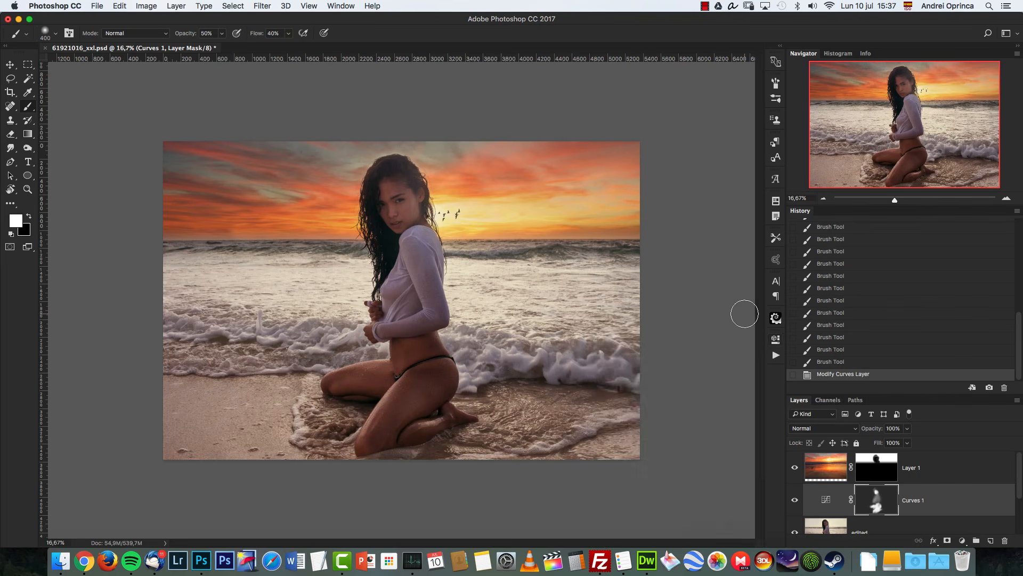
Step: Paint with black over the model's face on the Curves mask to tone down the brightening there
key("x")
mouse_move(392, 187)
left_mouse_down()
mouse_move(389, 216)
mouse_move(398, 193)
mouse_move(403, 220)
left_mouse_up()
key("x")
left_click(407, 199)
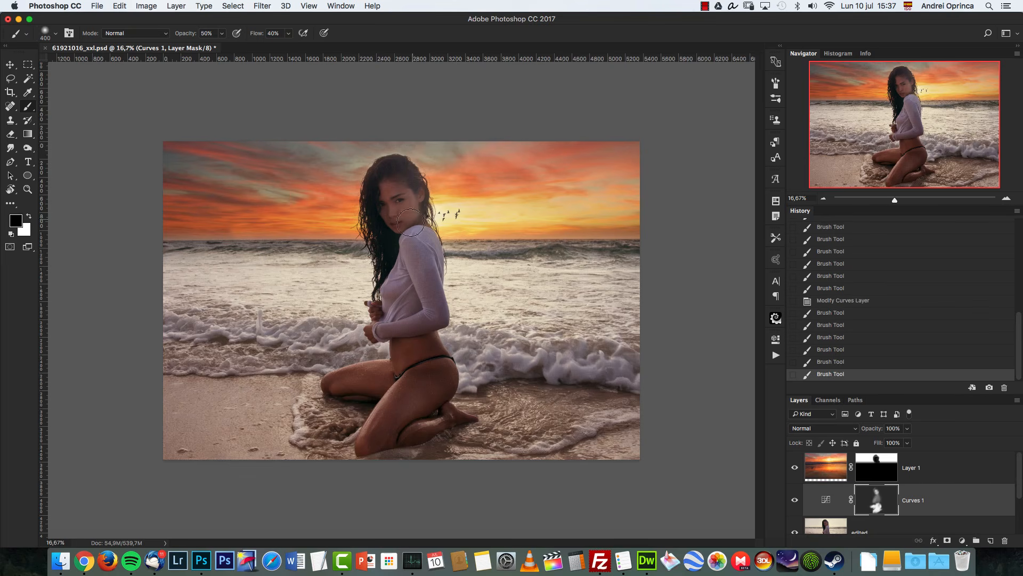
left_click(413, 224)
left_click(409, 210)
left_click(410, 203)
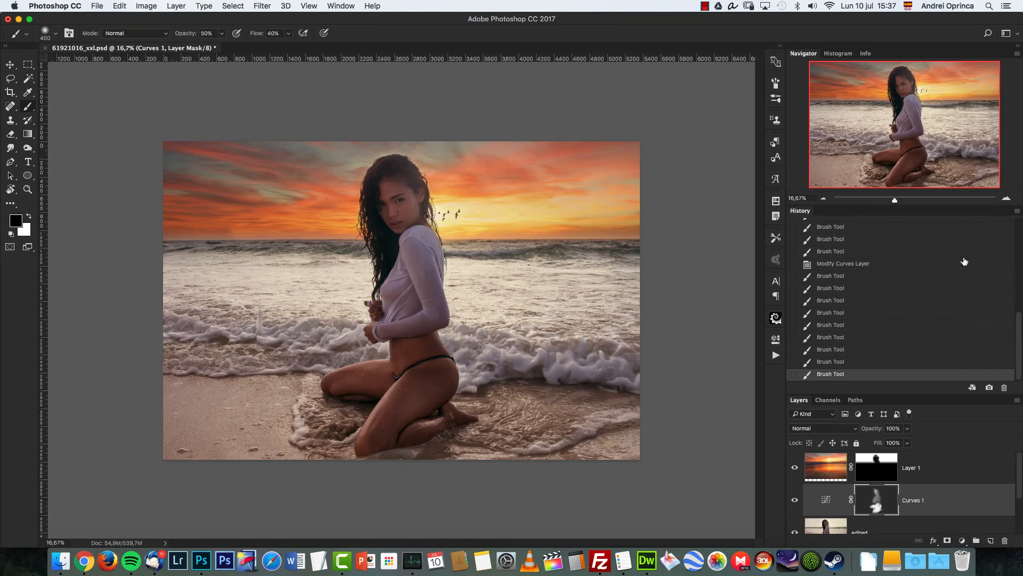
Step: Select the sky layer and add a Gradient Map adjustment layer above it
left_click(1008, 200)
left_click(829, 200)
left_click(968, 465)
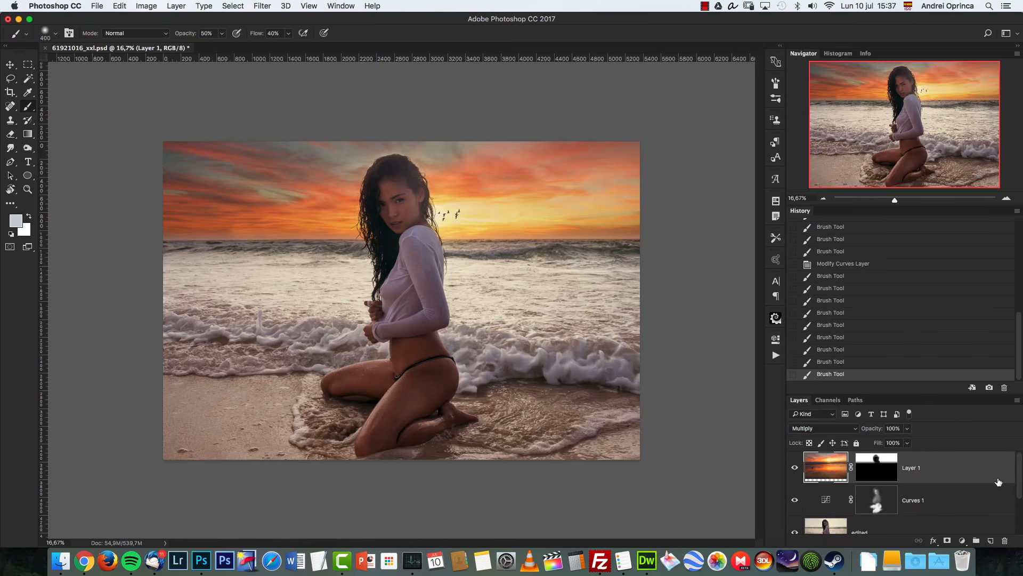
left_click(962, 540)
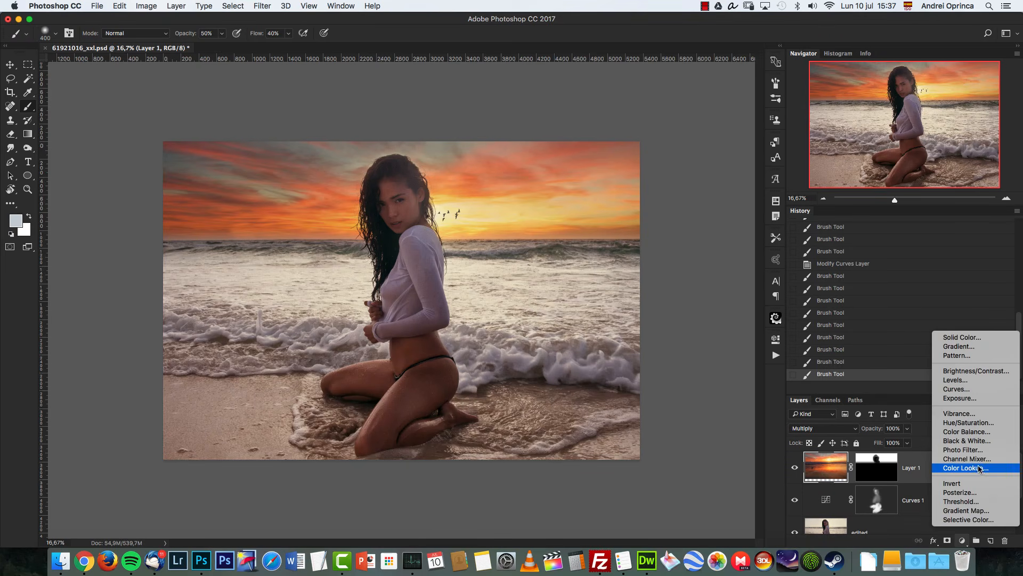
left_click(966, 510)
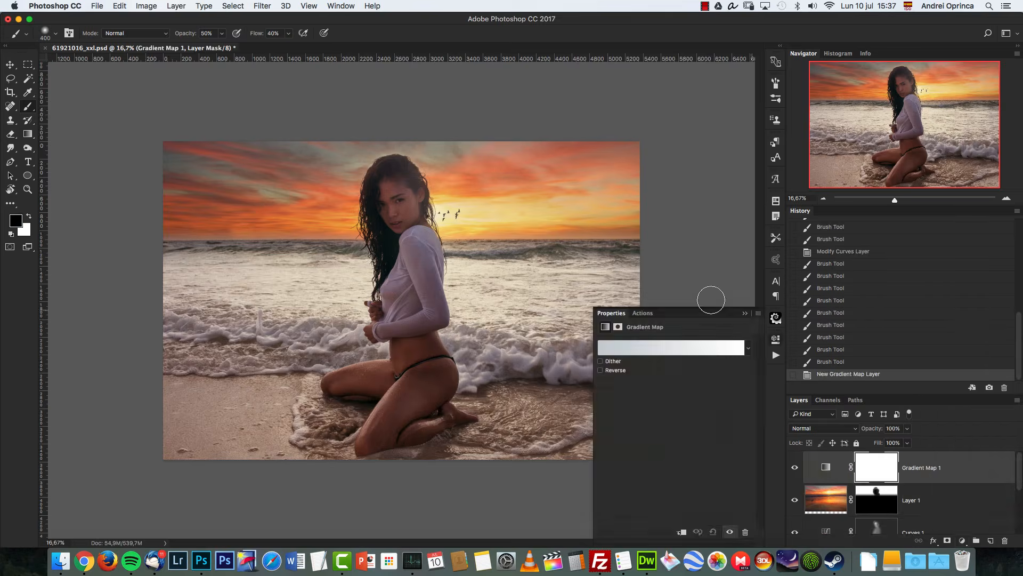
Step: Apply the Violet, Orange gradient preset to the Gradient Map adjustment
left_click(663, 346)
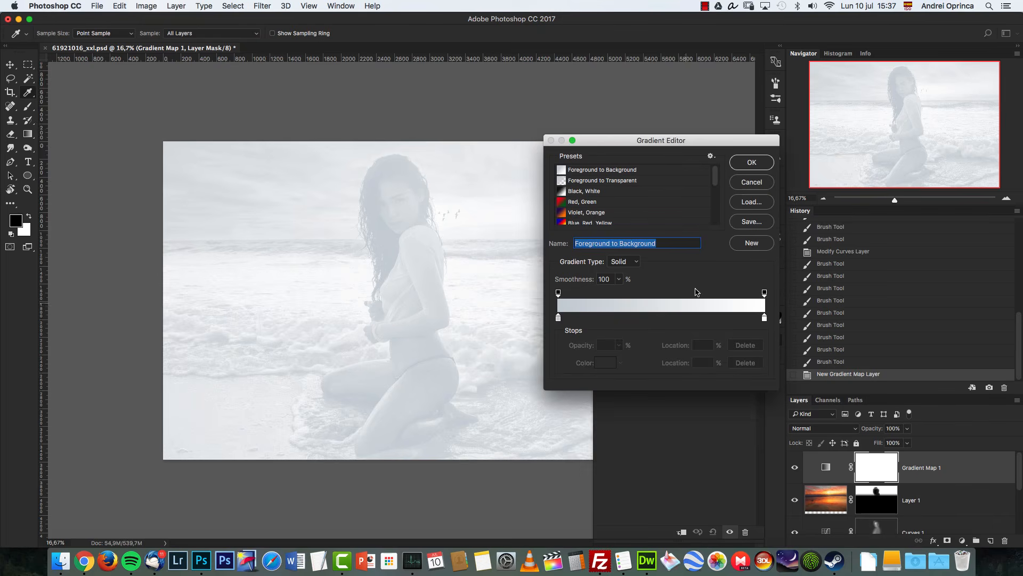
left_click(600, 213)
left_click(746, 162)
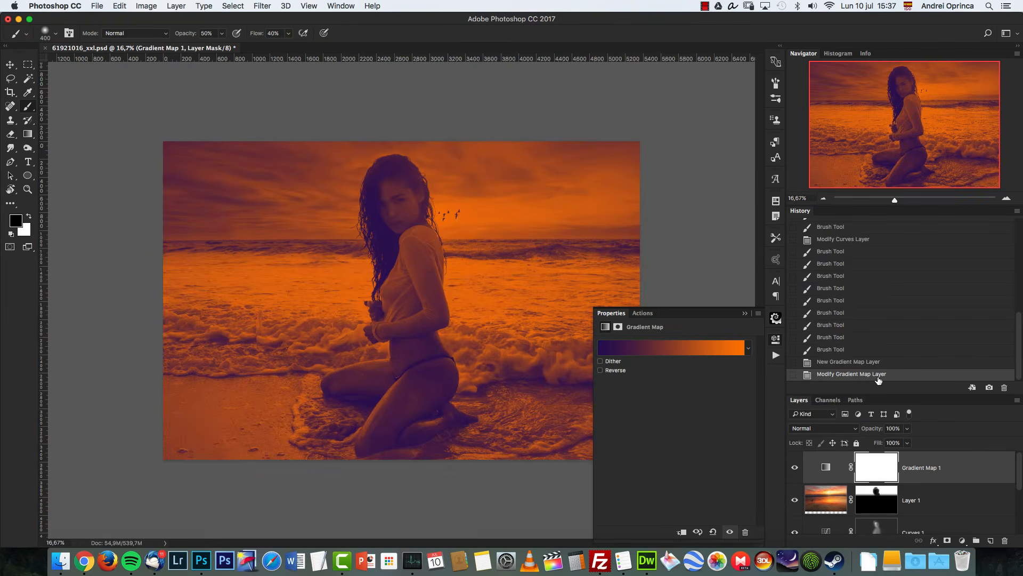
Step: Set the Gradient Map layer's blend mode to Soft Light and its opacity to 10%, then close the properties
left_click(824, 430)
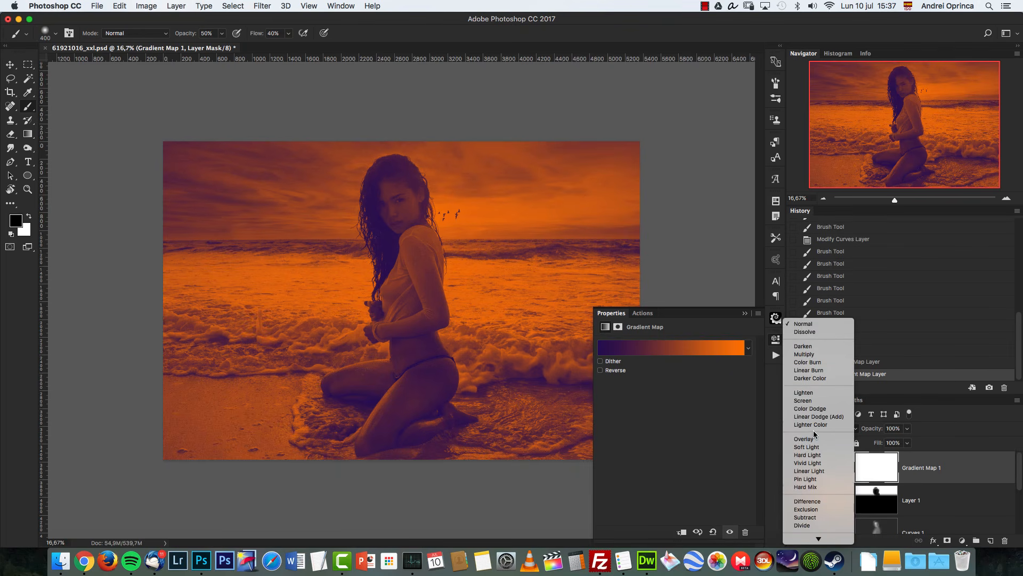
left_click(806, 446)
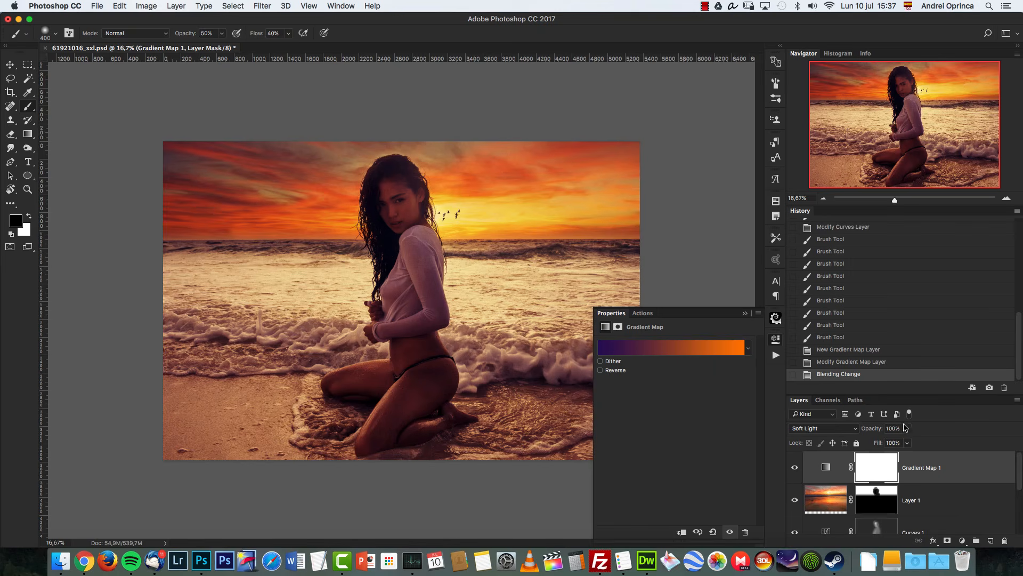
left_click(903, 428)
type("10")
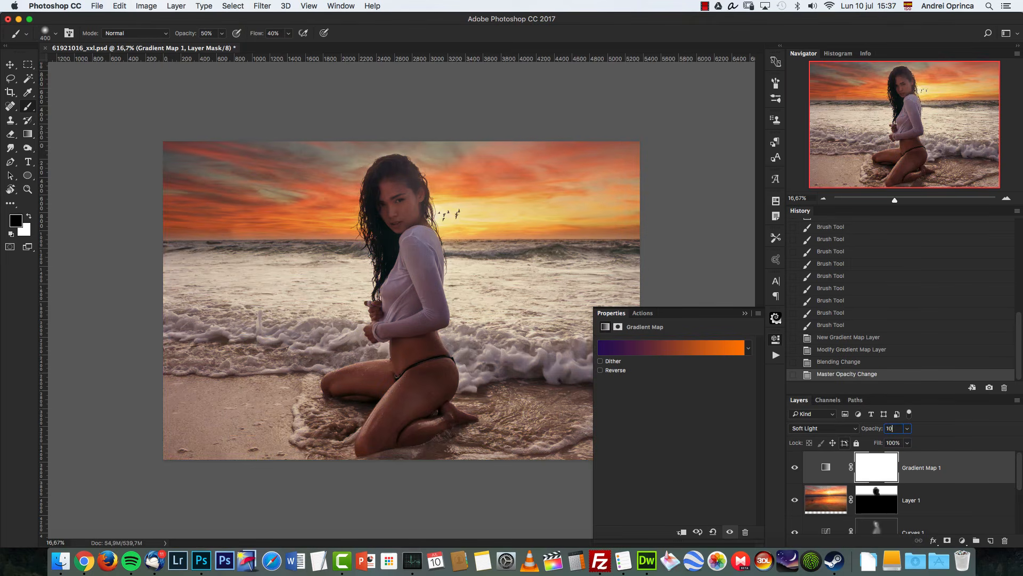
left_click(747, 313)
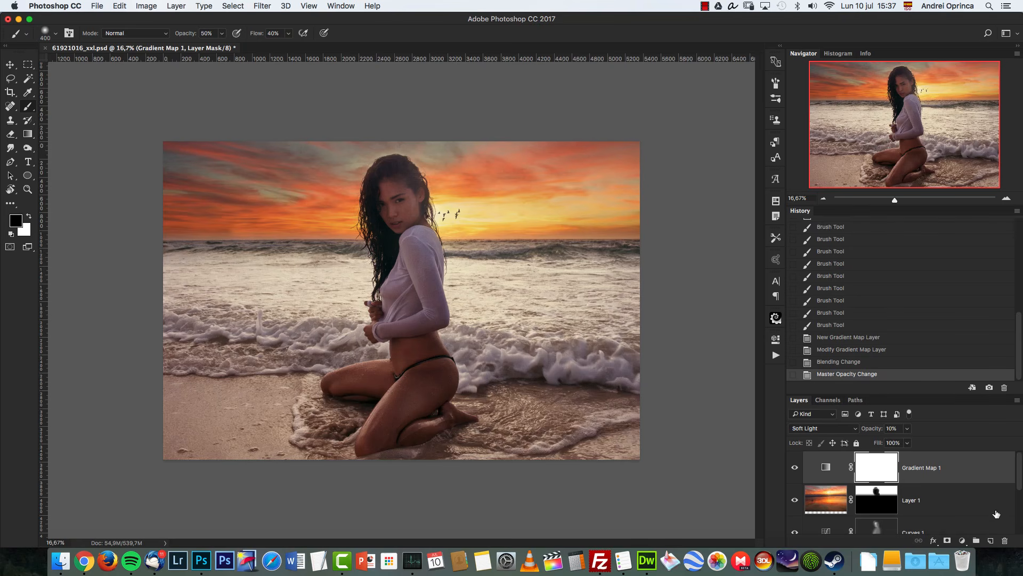
Step: Add a new empty layer above the Gradient Map layer and set its blend mode to Screen
left_click(992, 540)
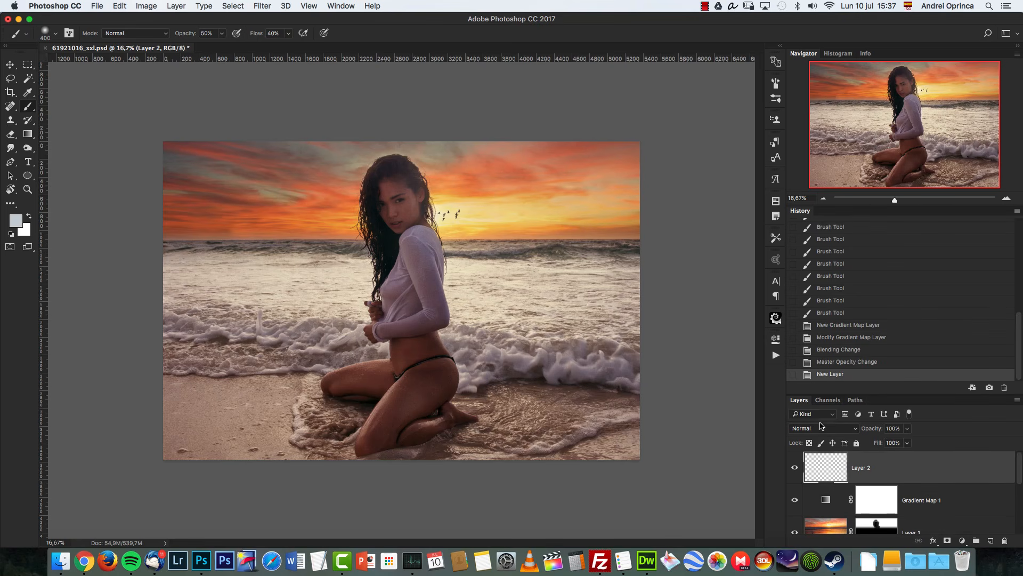
left_click(821, 428)
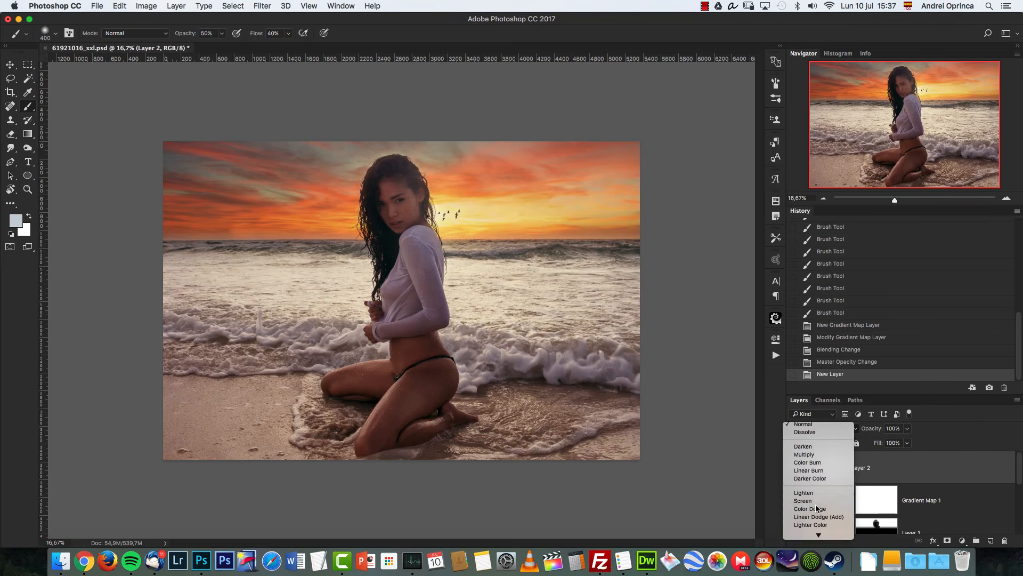
left_click(807, 504)
key("bracketright")
key("bracketright")
key("bracketright")
key("bracketright")
key("bracketright")
key("bracketright")
key("bracketright")
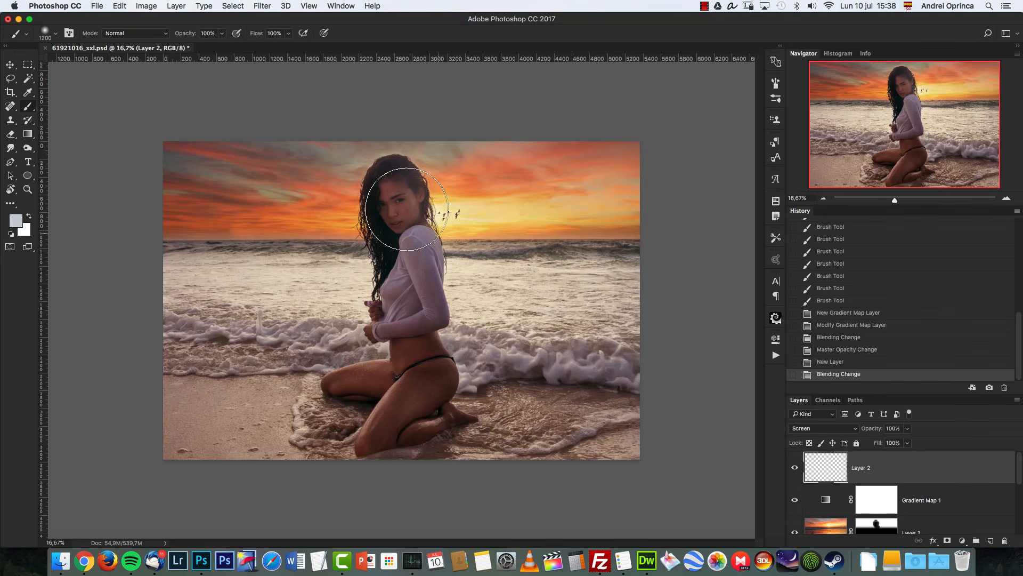
Step: Set the foreground colour to dark brown #4c2c0f
left_click(17, 222)
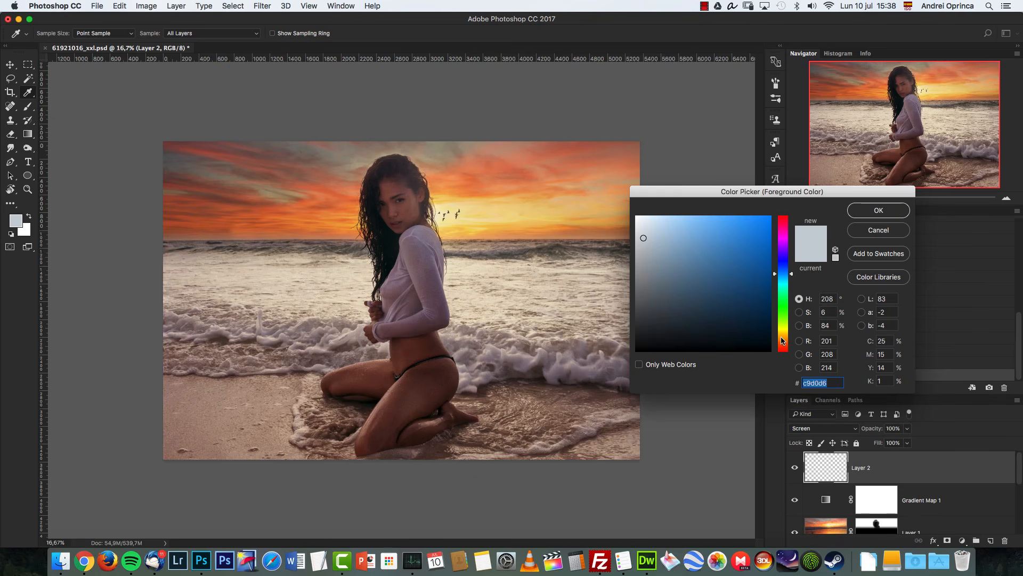
left_click(783, 341)
left_click(738, 303)
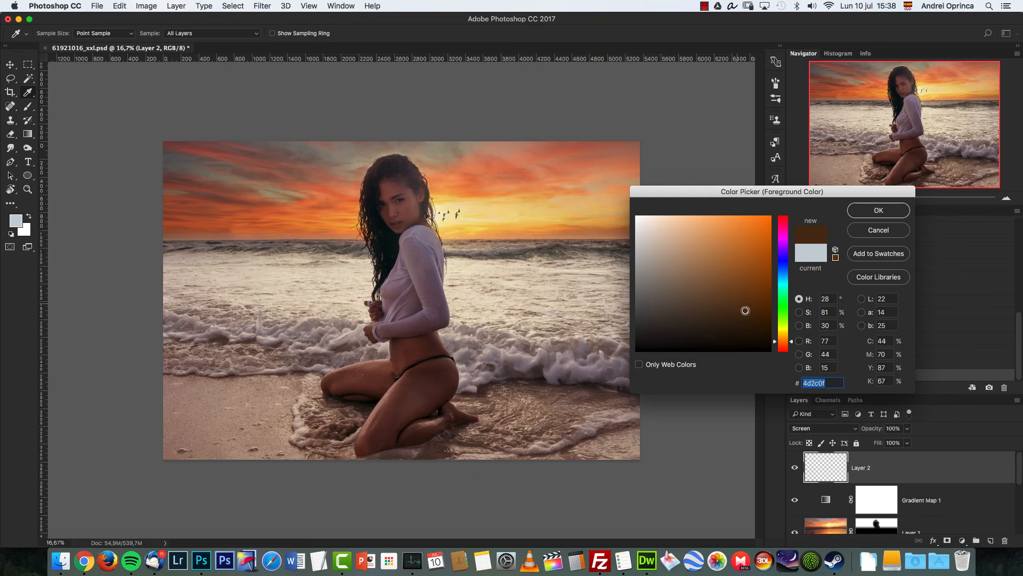
left_click(861, 211)
Step: Try painting a large soft glow dab over the sun on the Screen layer and undo it
key("bracketright")
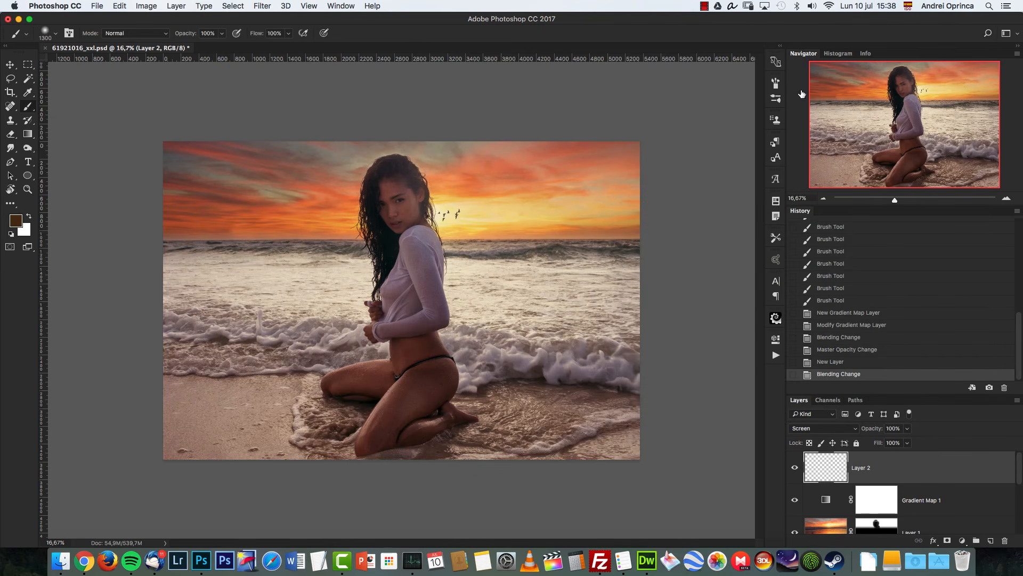
left_click(776, 83)
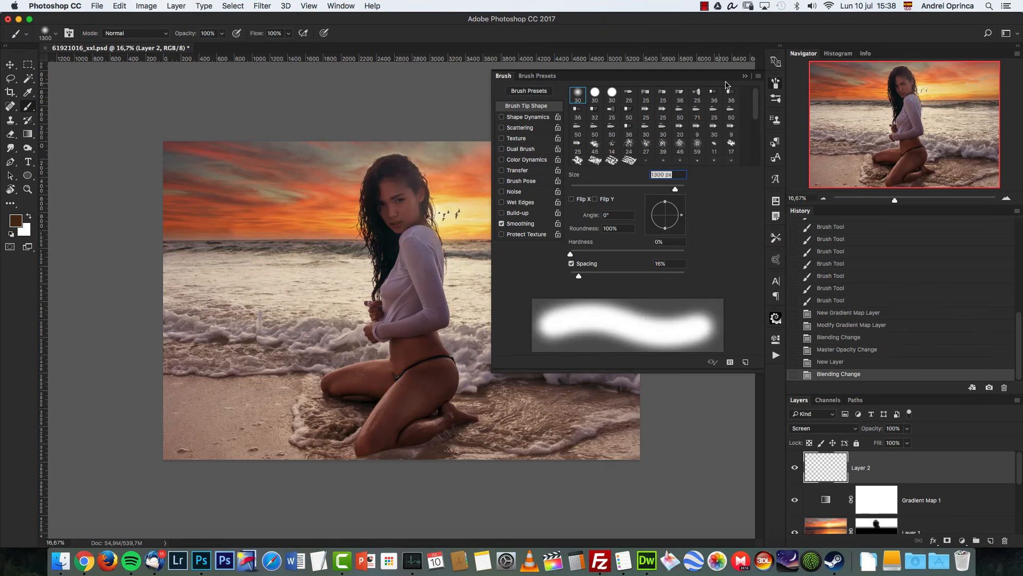
left_click(745, 78)
left_click(449, 208)
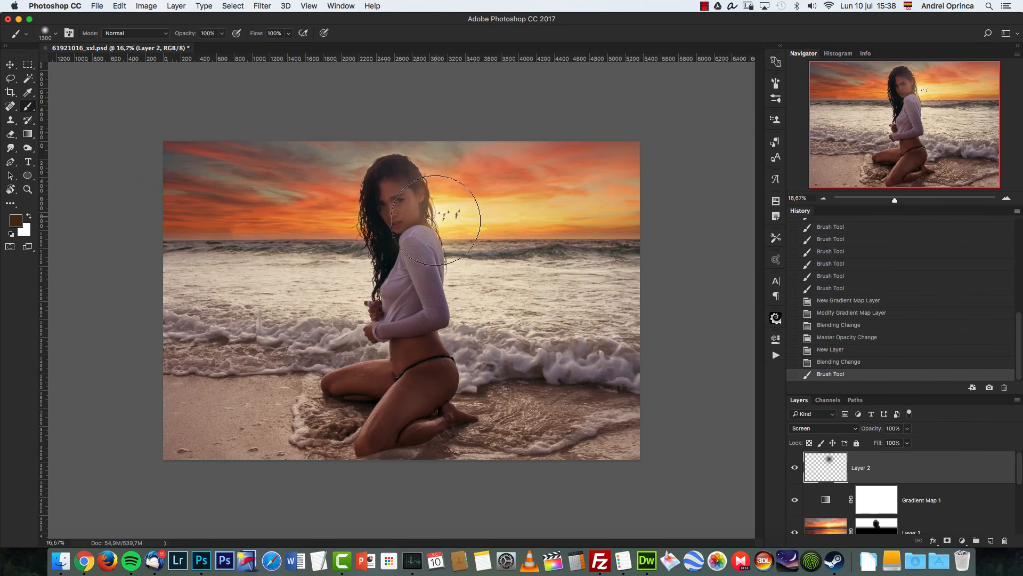
key("cmd+z")
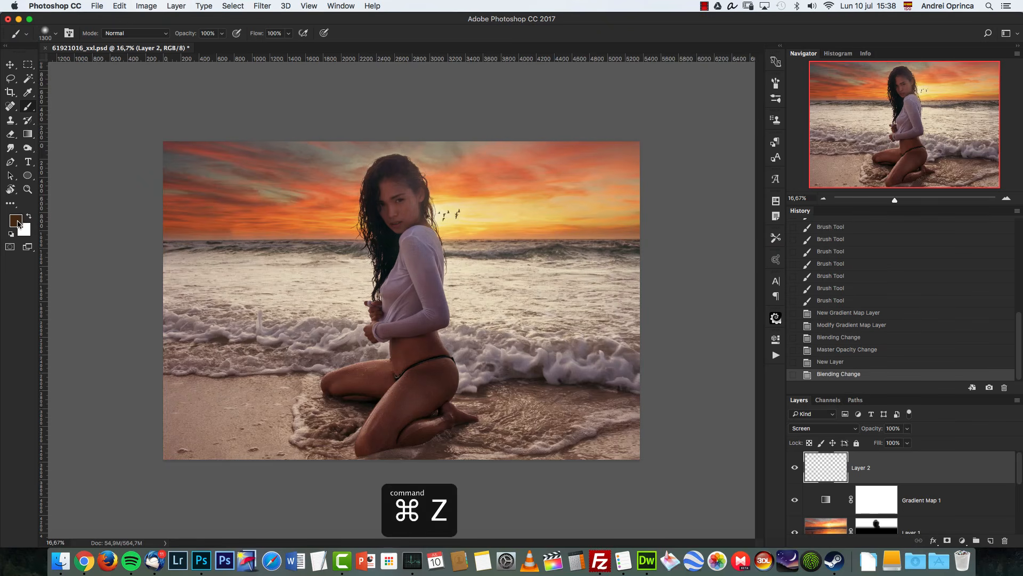
Step: Set the foreground colour to #7e4716 and paint a large soft glow over the sun on the Screen layer
left_click(16, 220)
mouse_move(733, 286)
left_mouse_down()
mouse_move(741, 297)
mouse_move(748, 284)
left_mouse_up()
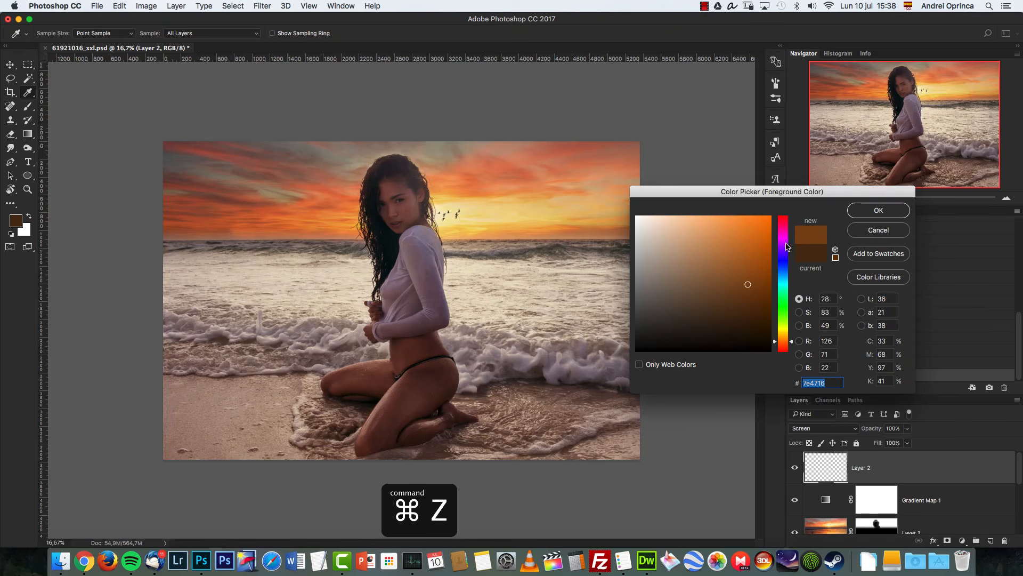
left_click(879, 210)
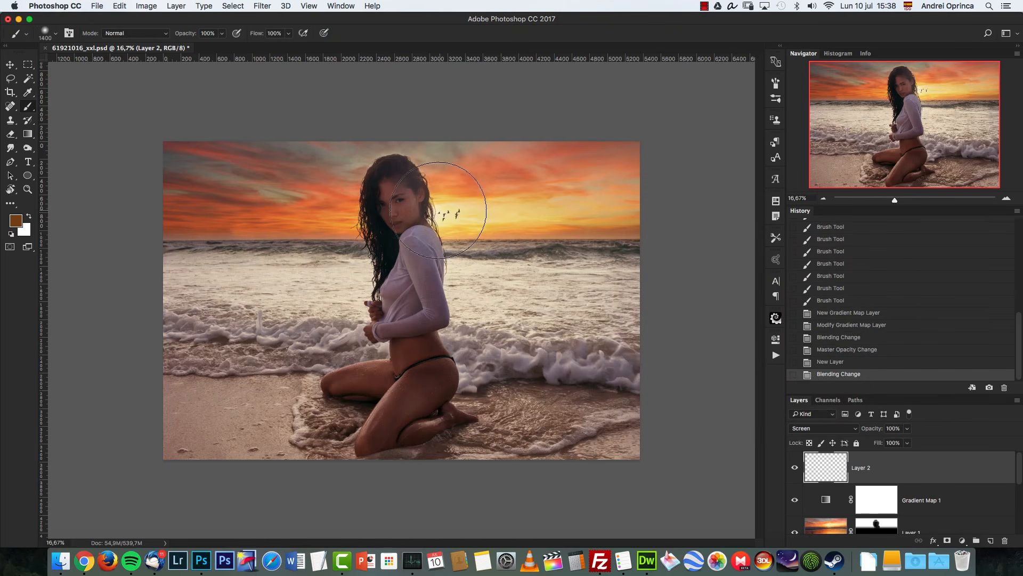
left_click(438, 210)
Step: Set the foreground colour to a lighter orange, #a66124
left_click(17, 220)
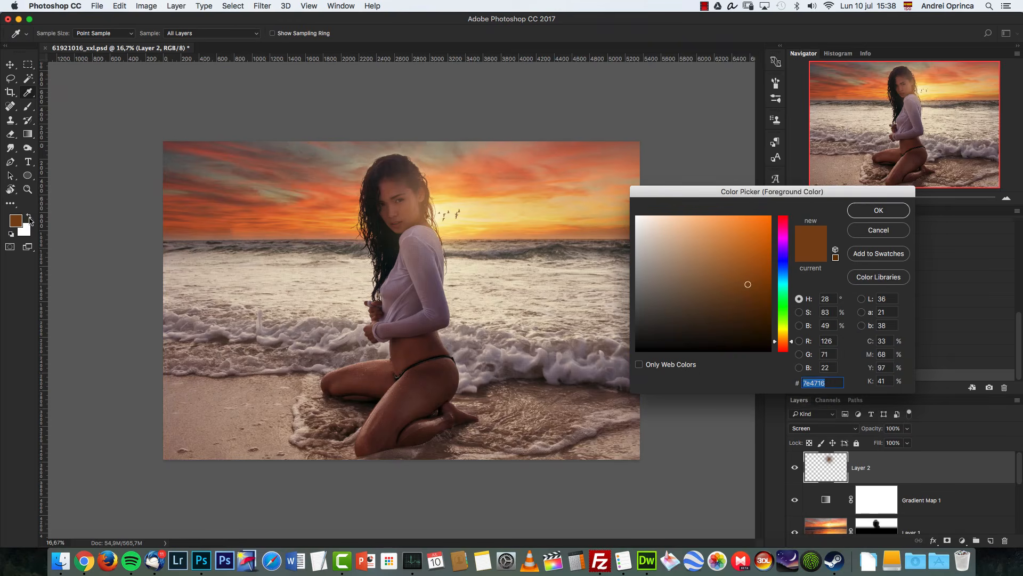
left_click_drag(748, 283, 741, 261)
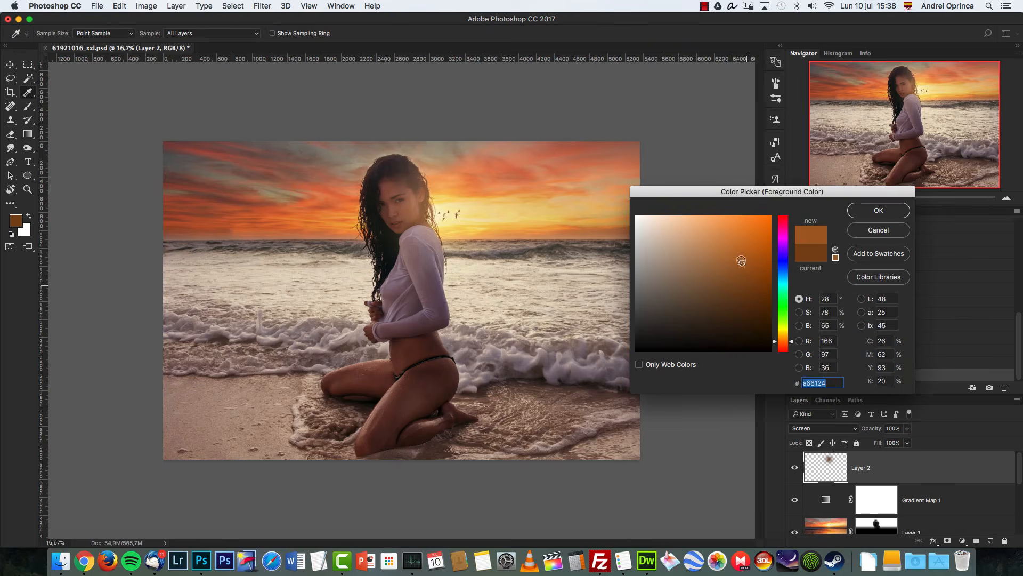
left_click(882, 211)
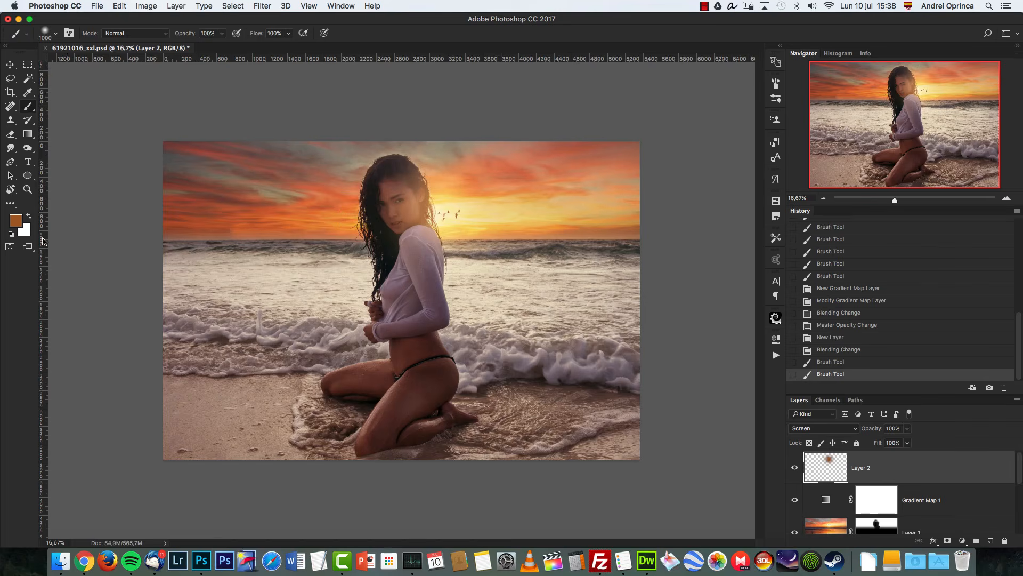
Step: Set the foreground colour to #d08746, shrink the brush and paint a smaller glow dab on the sun
left_click(26, 223)
left_click_drag(742, 262, 726, 240)
left_click(868, 209)
key("bracketleft")
key("bracketleft")
key("bracketleft")
left_click(432, 213)
Step: Pick a paler peach foreground colour and paint a small bright dab at the sun's centre
left_click(23, 223)
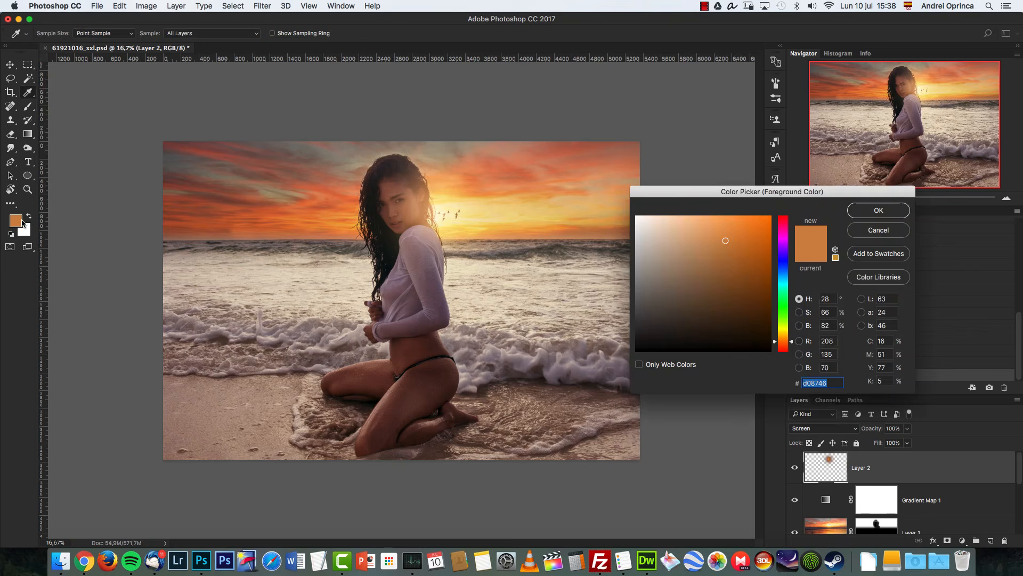
left_click_drag(715, 232, 704, 219)
key("Return")
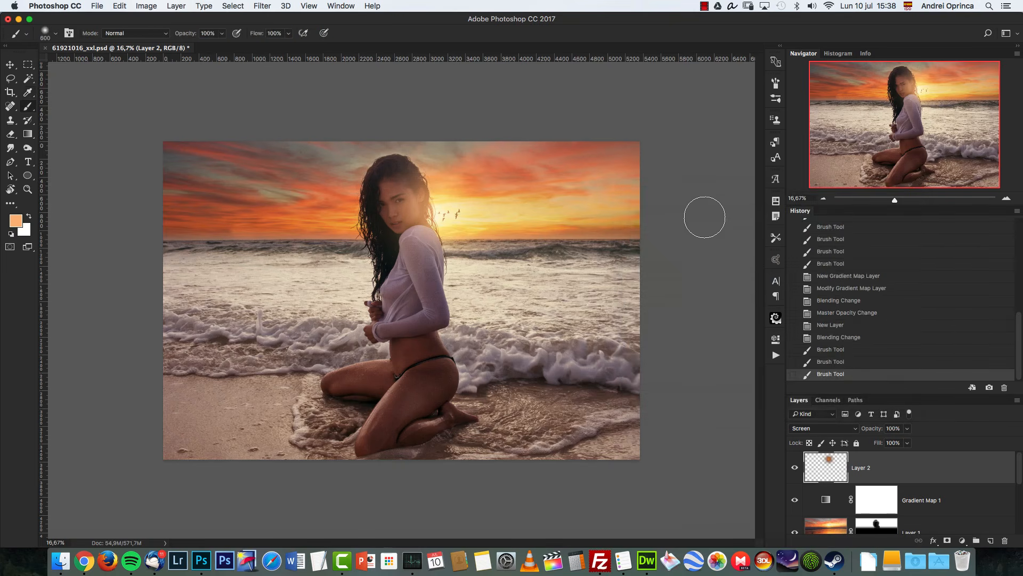
left_click(430, 211)
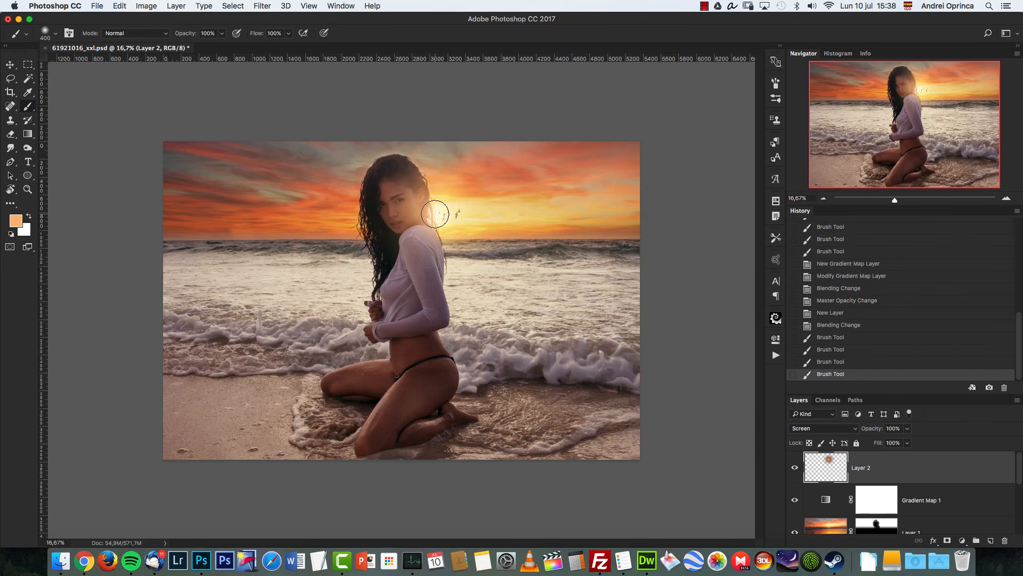
Step: Stamp all visible layers into a new merged layer at the top of the stack
left_click(797, 467)
key("alt+shift+super+e")
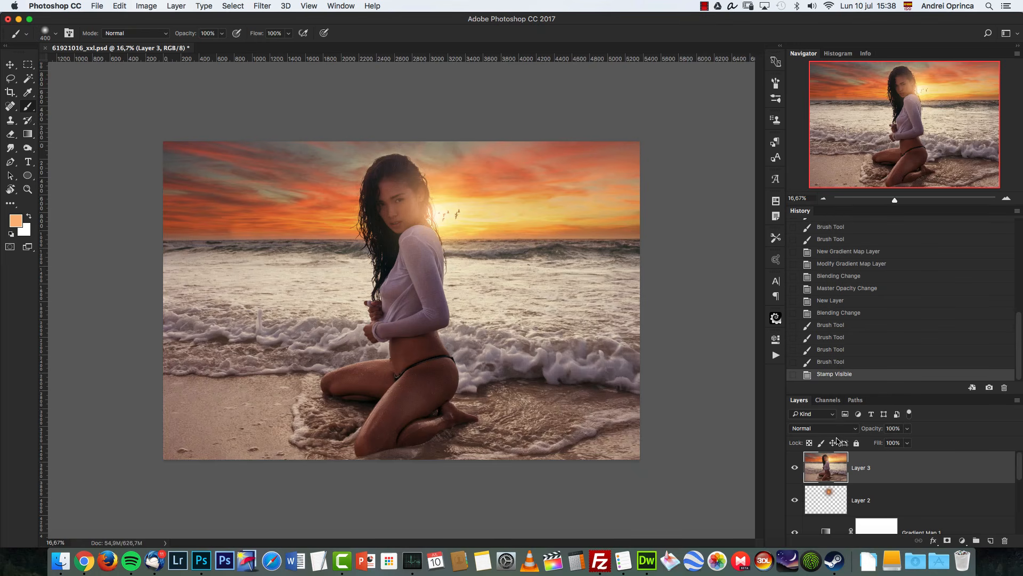
Step: Convert the stamped merged layer into a smart object
right_click(910, 466)
left_click(832, 228)
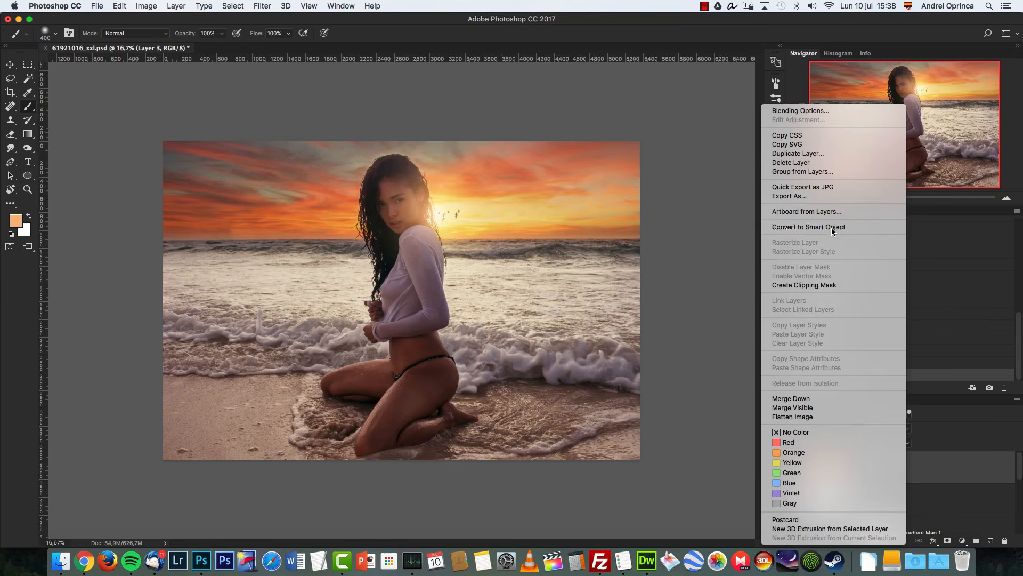
Step: Try saving the document as a TIFF copy, cancelling the save dialog
left_click(264, 7)
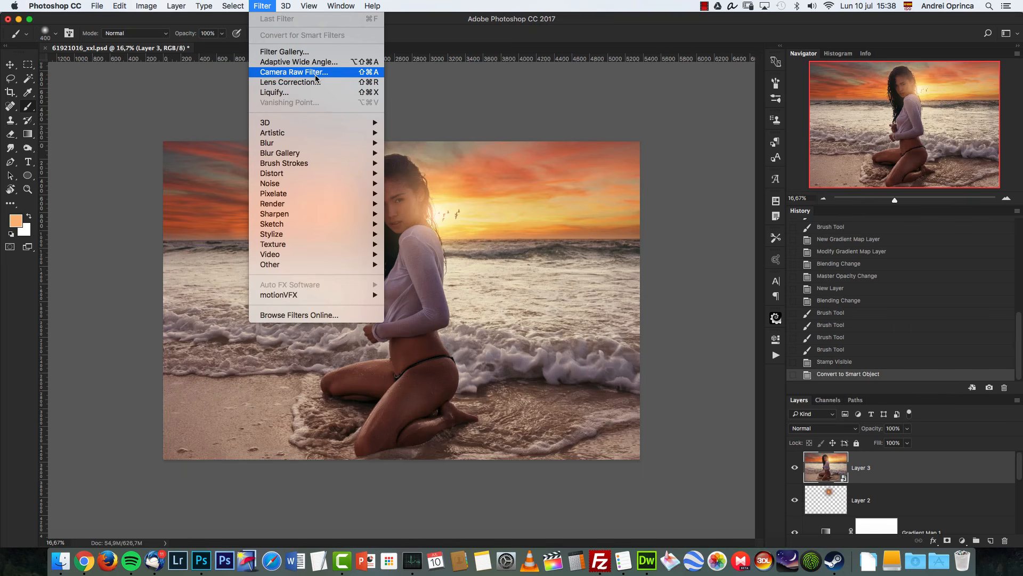
mouse_move(97, 6)
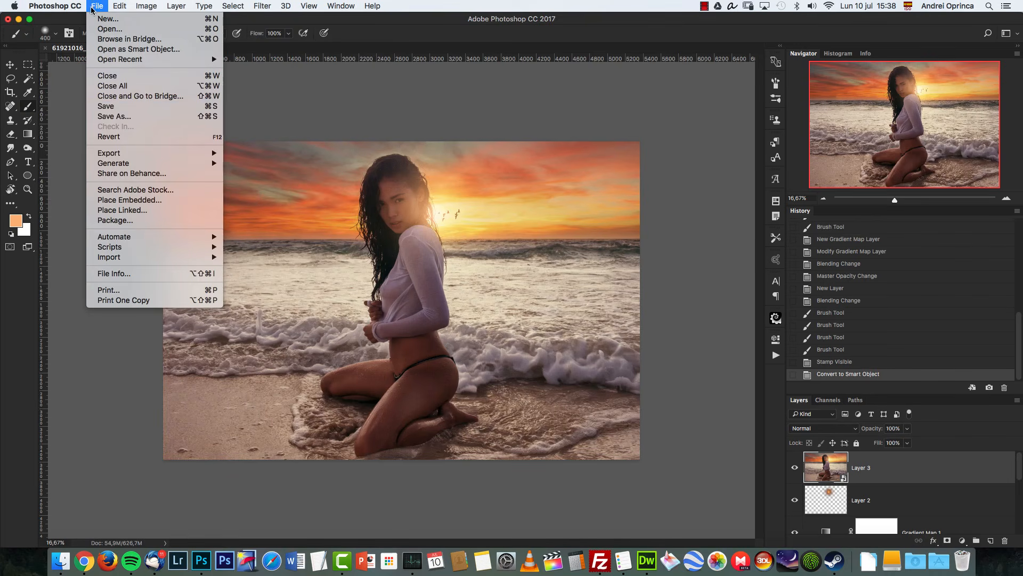
left_click(135, 119)
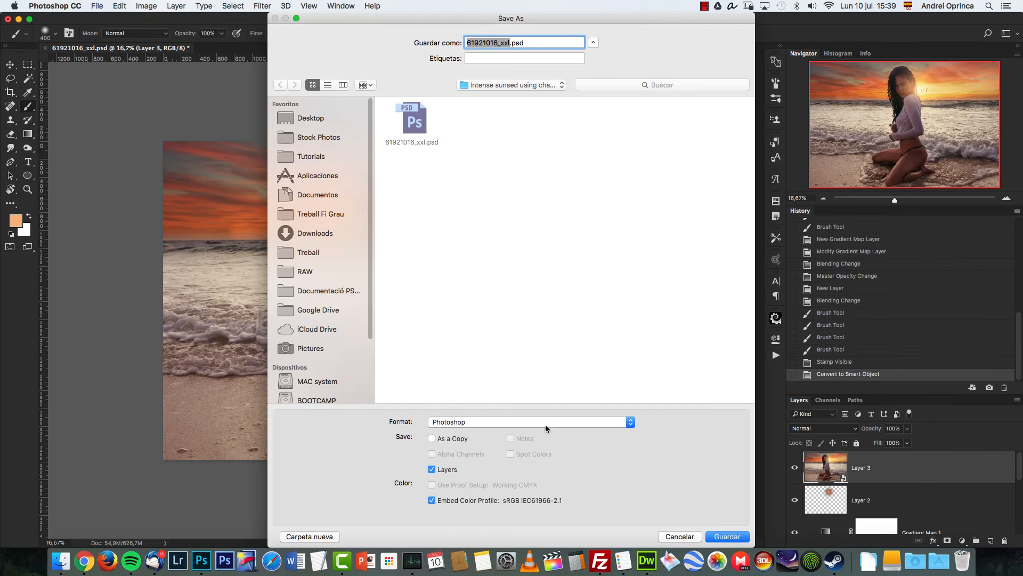
left_click(494, 423)
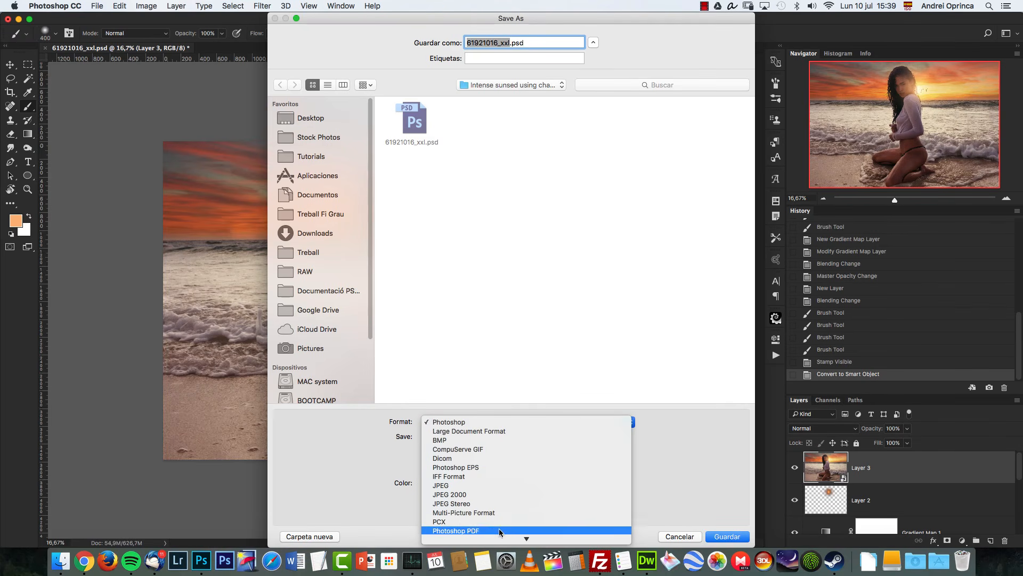
mouse_move(527, 540)
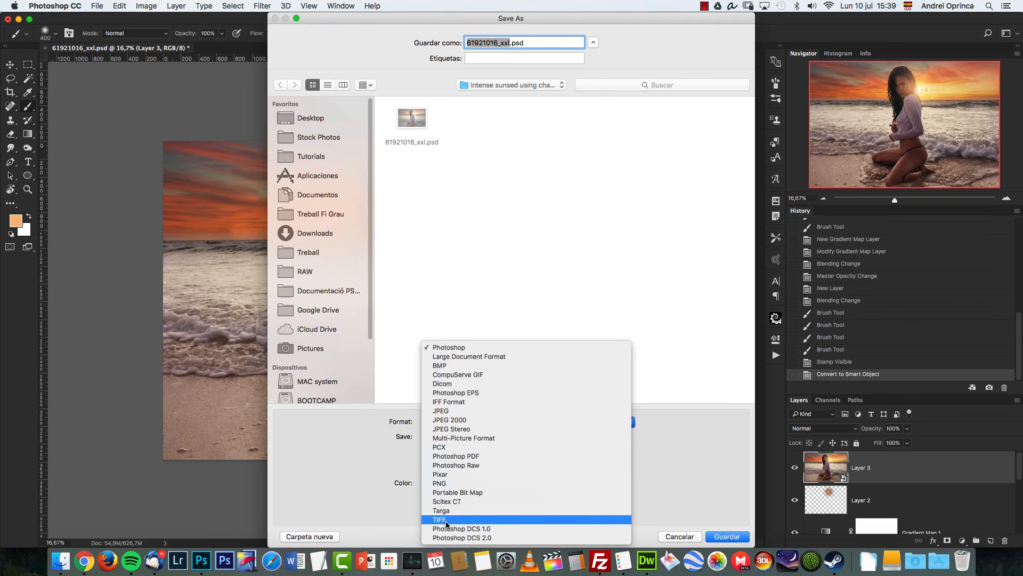
left_click(443, 520)
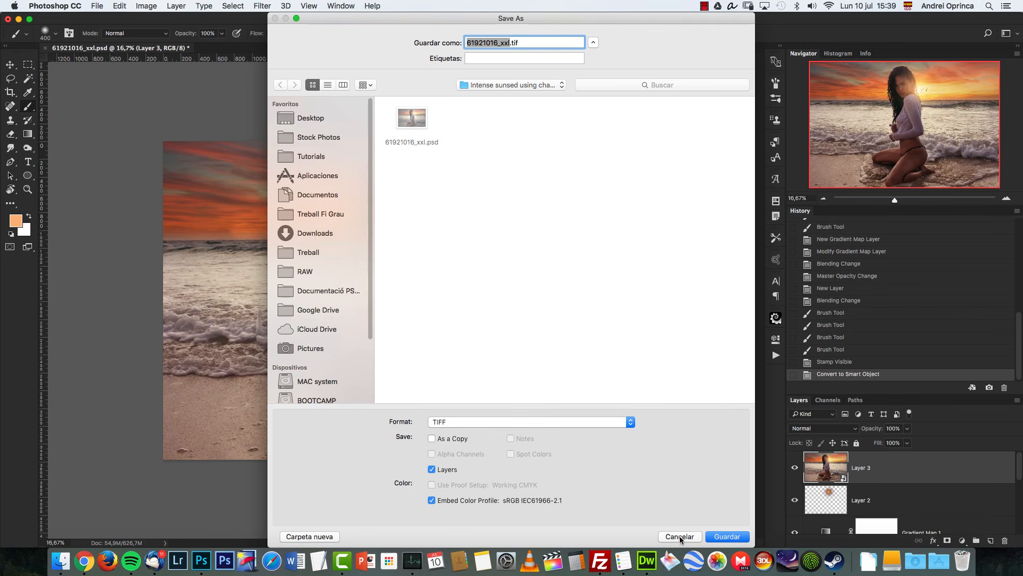
left_click(680, 537)
key("shift+super+s")
left_click(432, 470)
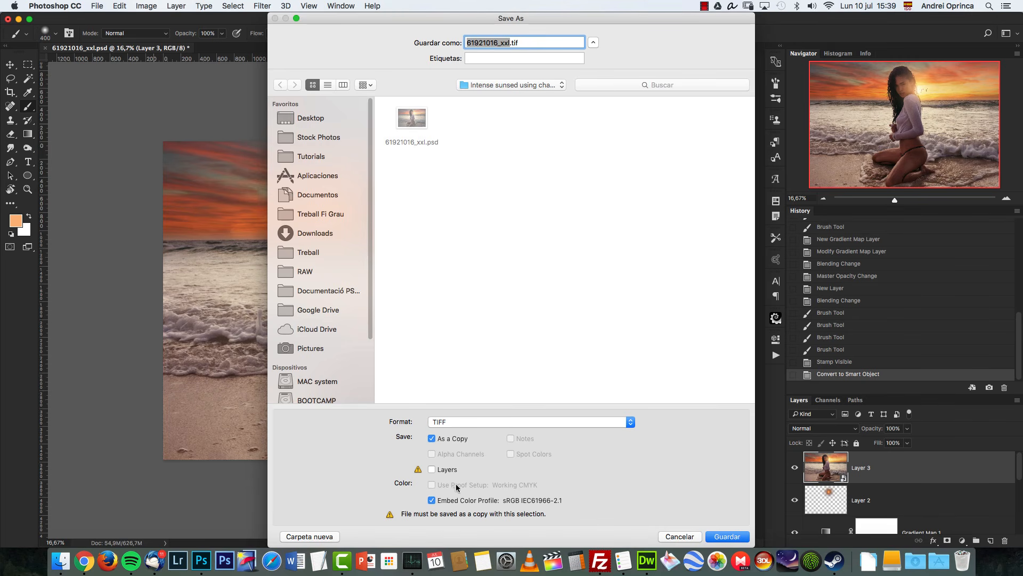
left_click(688, 536)
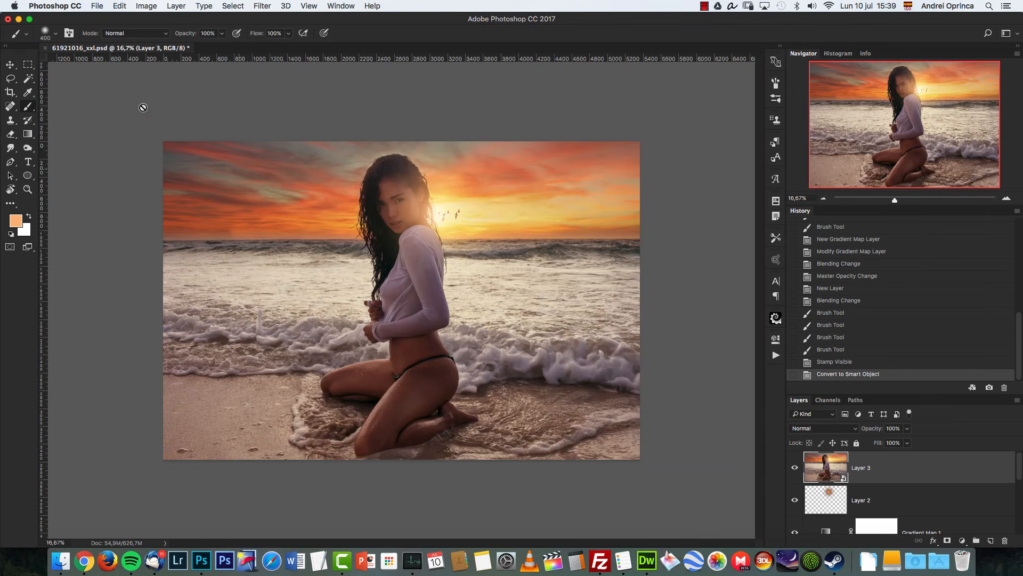
Step: Inspect the JPEG and TIFF handling options in the Camera Raw preferences
left_click(68, 7)
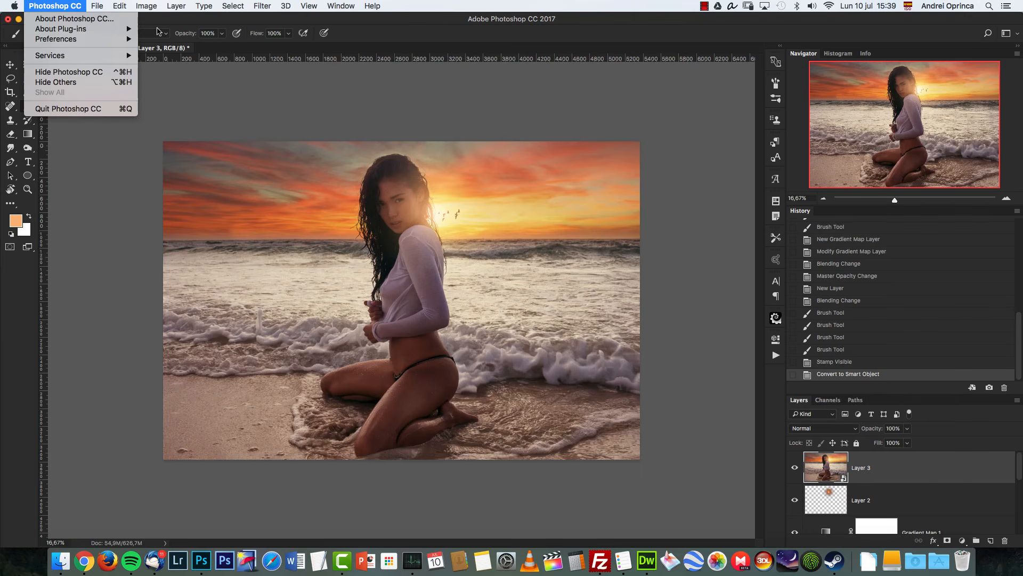
mouse_move(107, 39)
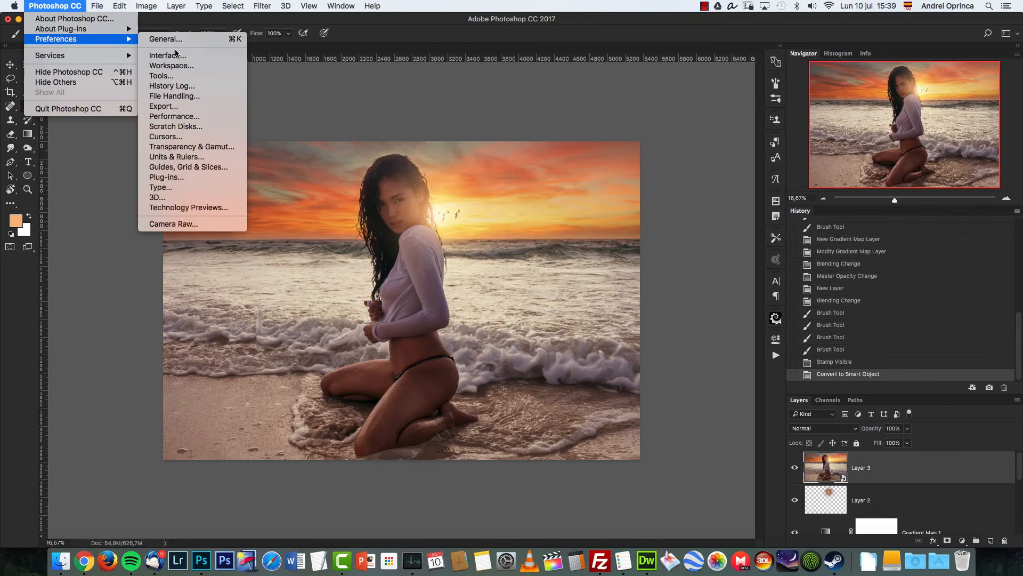
left_click(180, 225)
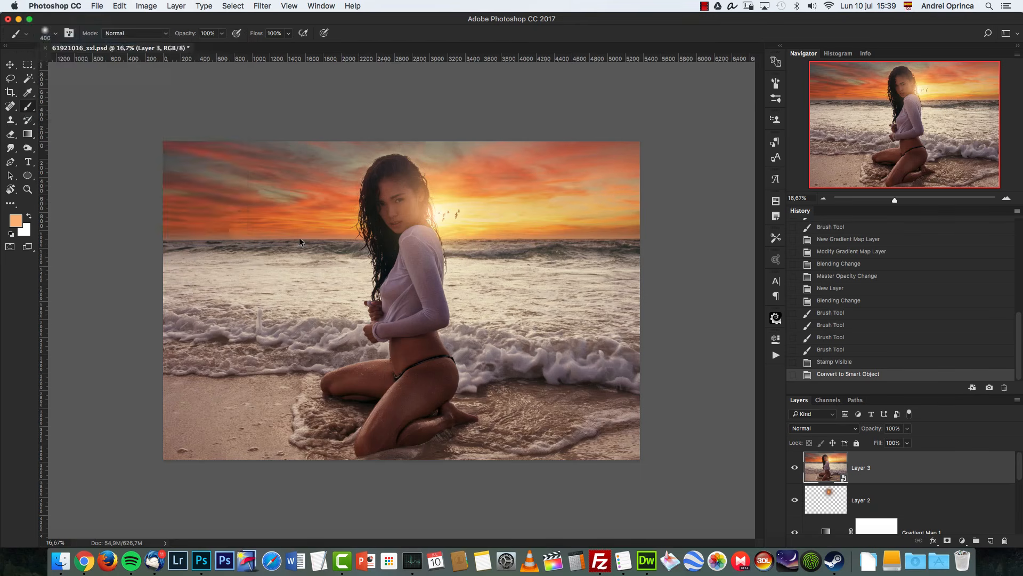
left_click(403, 375)
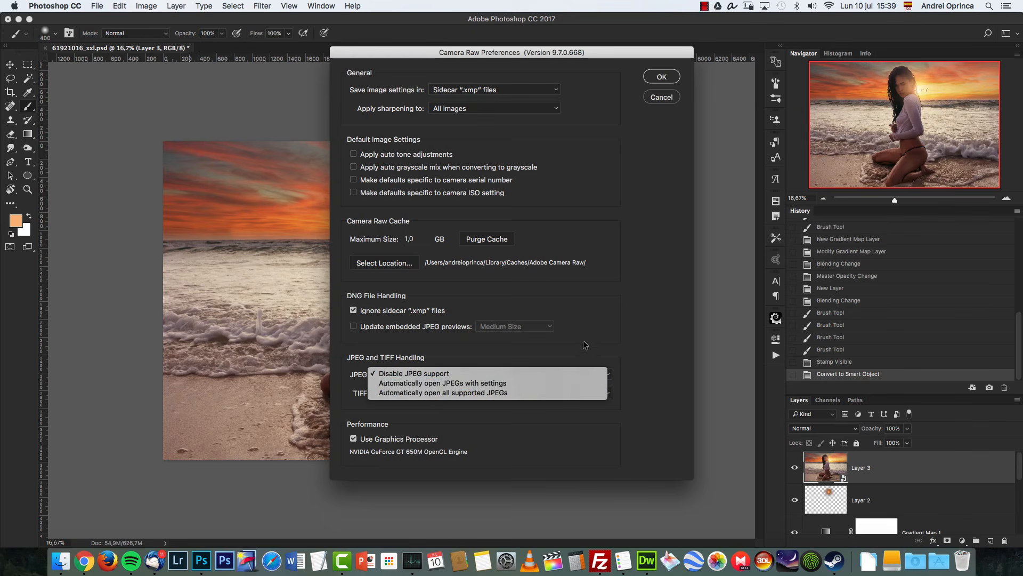
left_click(609, 331)
left_click(661, 96)
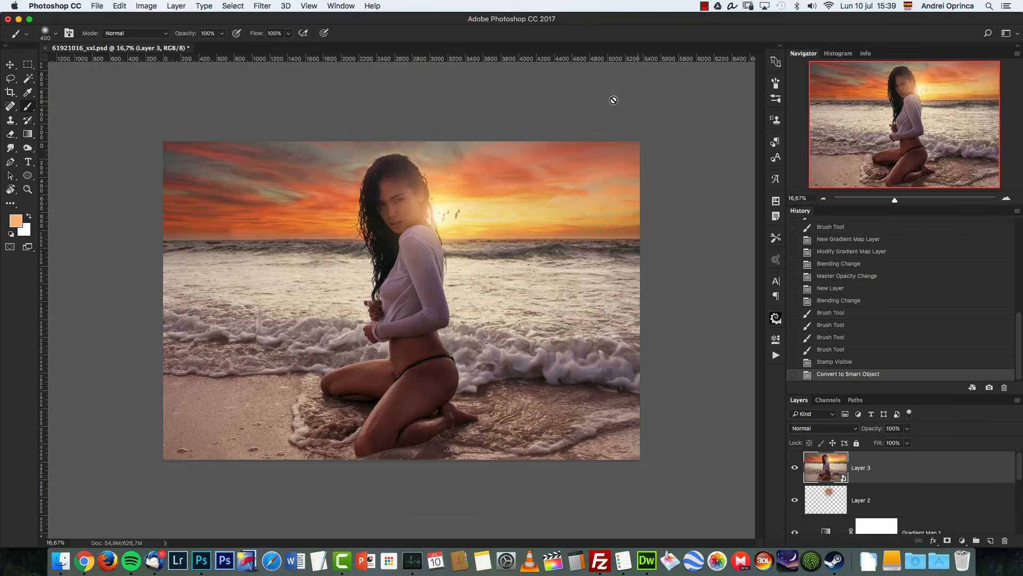
Step: Apply a Camera Raw Filter to the smart object, setting temperature -8, tint +2, clarity +5, highlights -69 and shadows +18
left_click(262, 7)
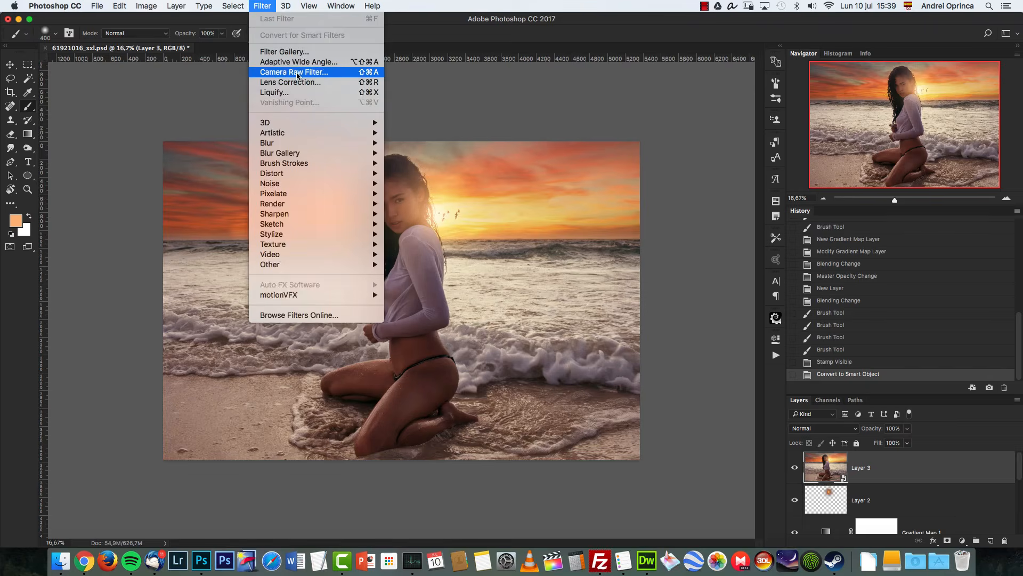
left_click(300, 76)
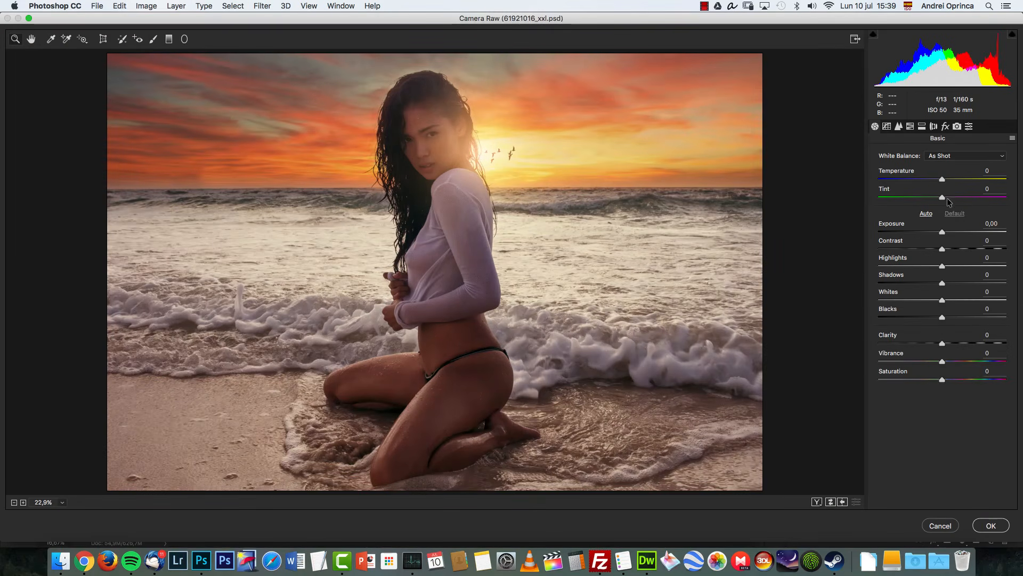
left_click_drag(943, 179, 943, 196)
mouse_move(939, 344)
left_mouse_down()
mouse_move(961, 342)
mouse_move(946, 344)
left_mouse_up()
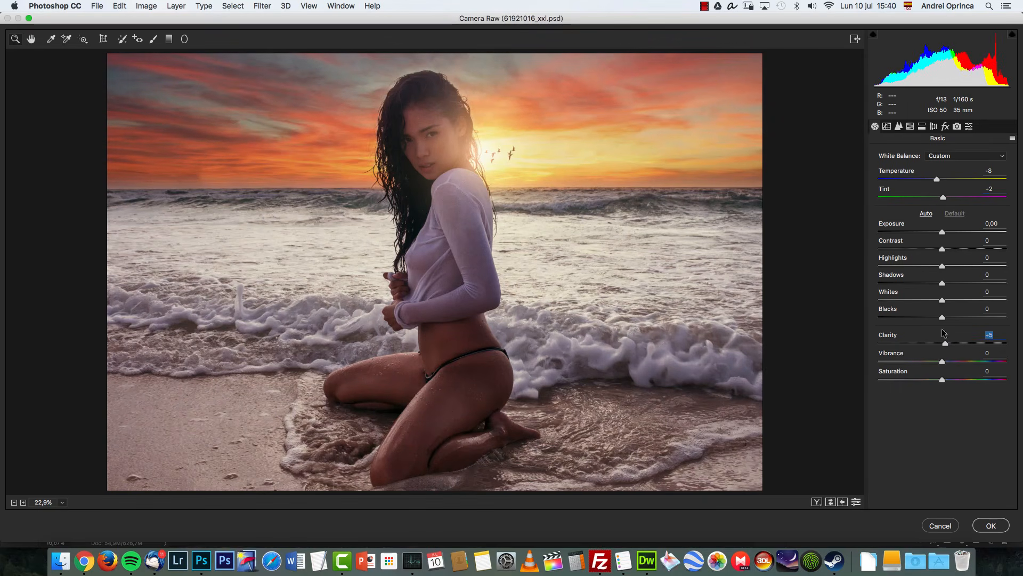
left_click_drag(942, 284, 899, 266)
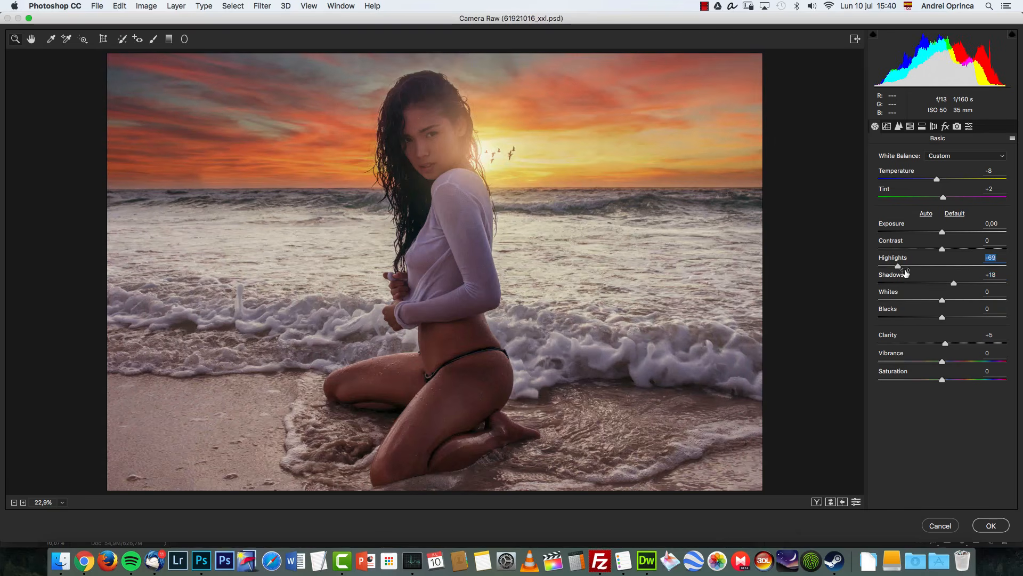
left_click_drag(950, 360, 945, 379)
Step: Slightly shift the Oranges hue in the HSL / Grayscale panel
left_click(911, 126)
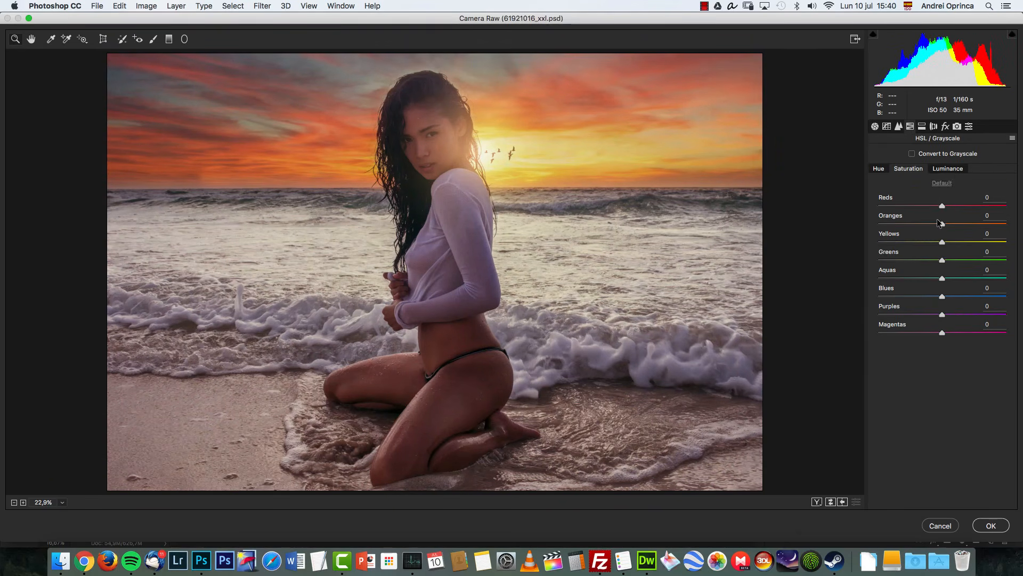
mouse_move(942, 224)
left_mouse_down()
mouse_move(950, 226)
mouse_move(909, 224)
mouse_move(947, 222)
mouse_move(927, 204)
mouse_move(952, 204)
mouse_move(941, 224)
left_mouse_up()
left_click(946, 171)
left_click(881, 169)
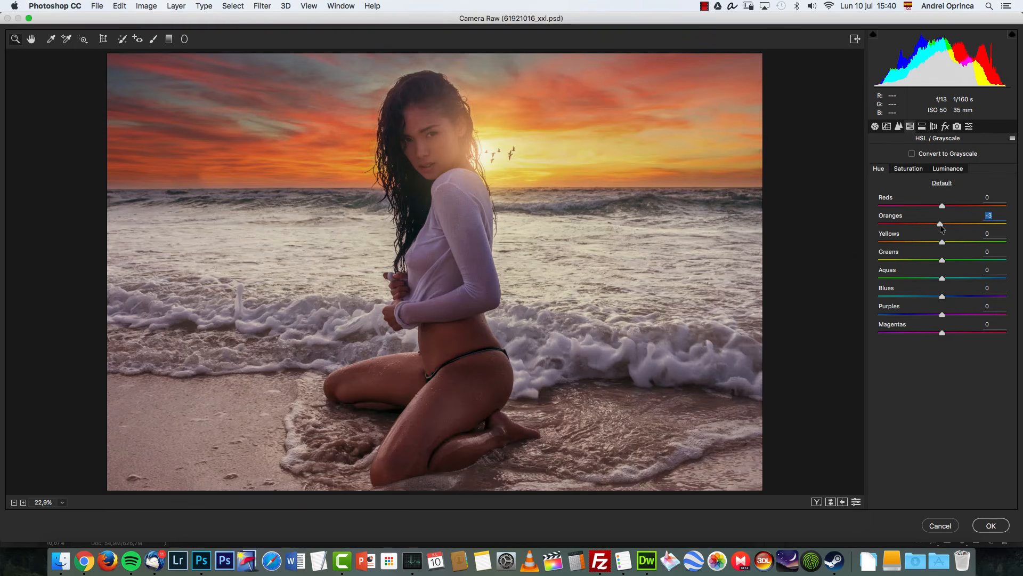
Step: Split-tone the image with highlights hue 33, saturation 5 and shadows hue 227, saturation 12
left_click(923, 126)
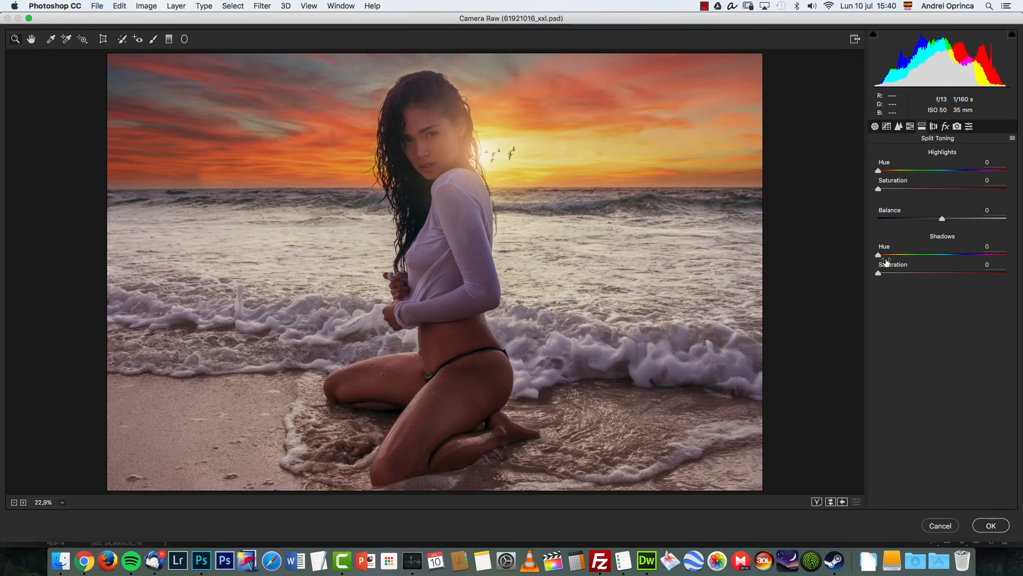
left_click_drag(879, 254, 957, 255)
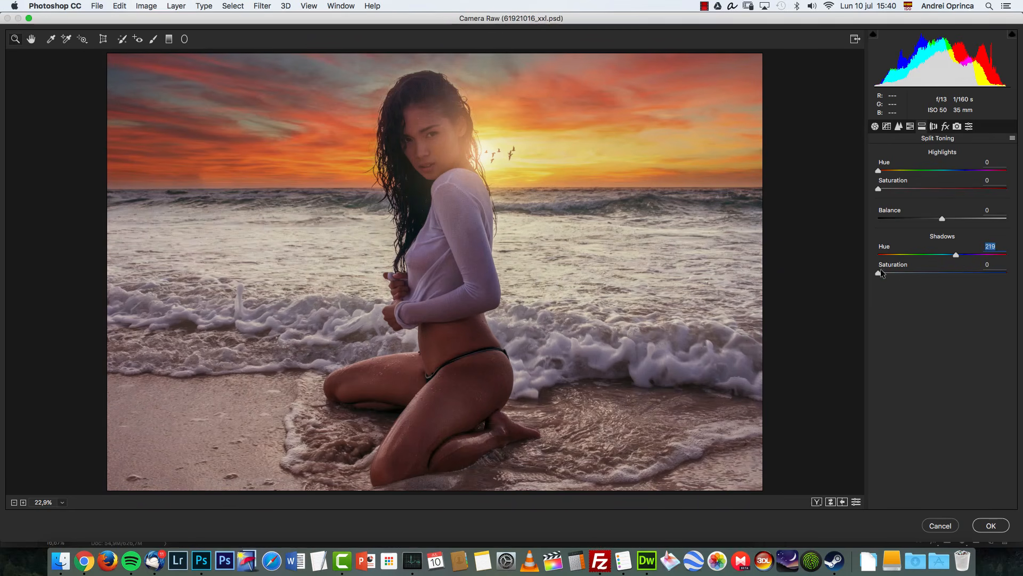
left_click_drag(879, 273, 893, 272)
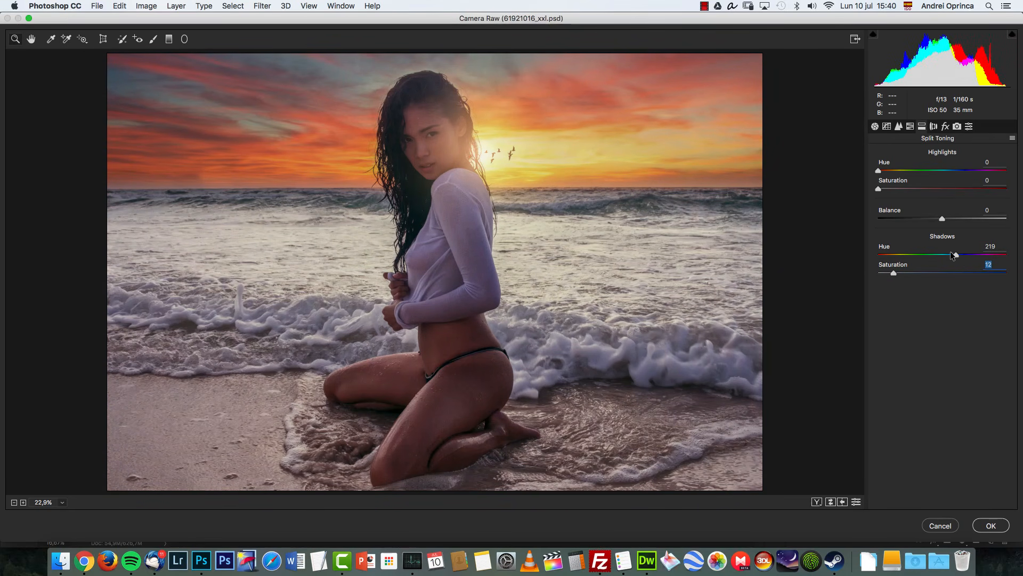
left_click_drag(957, 255, 959, 255)
left_click_drag(882, 170, 890, 195)
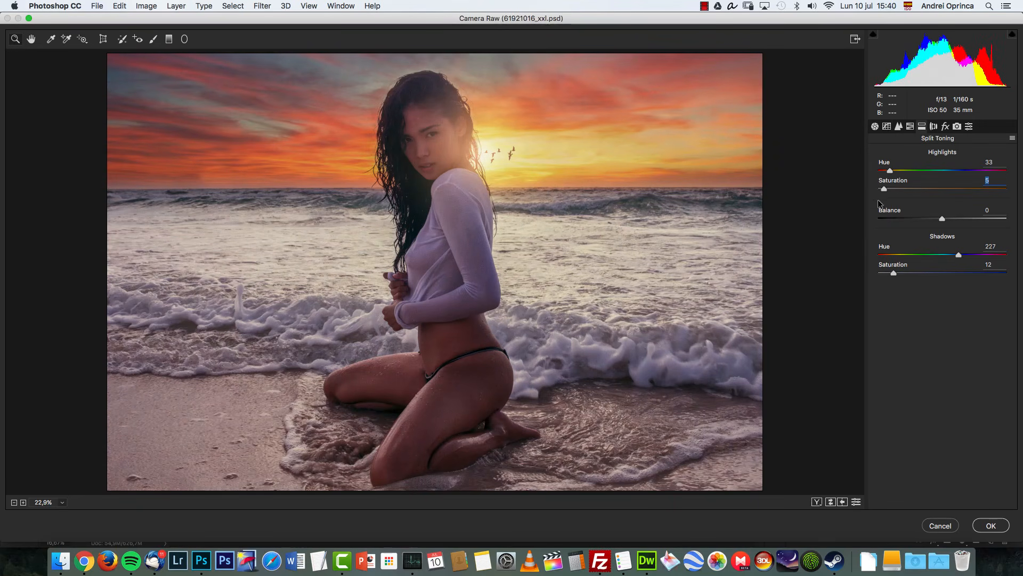
left_click(894, 271)
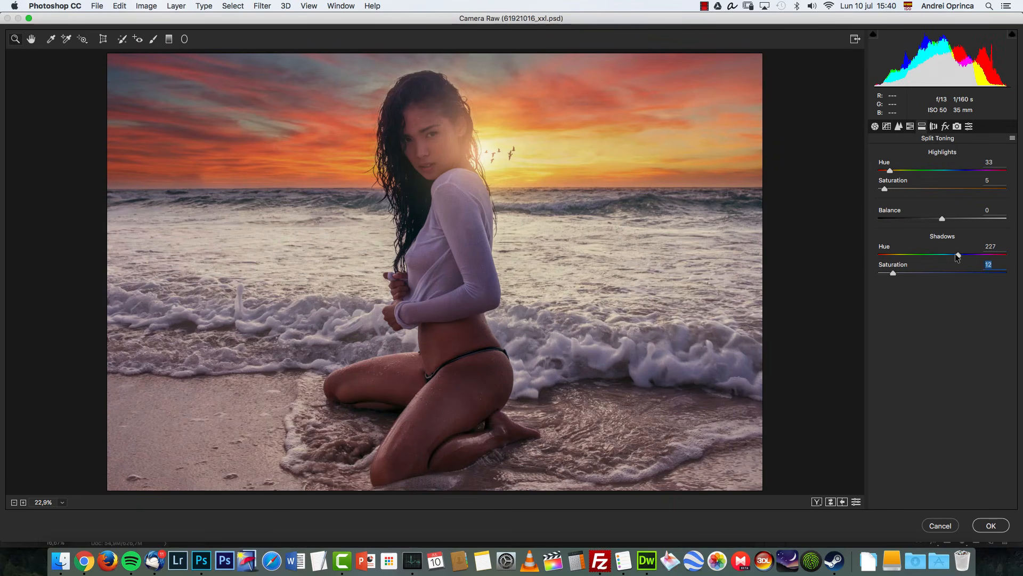
Step: Add a Highlight Priority post-crop vignette: amount -22, midpoint 17, feather 98, highlights 99
left_click(944, 127)
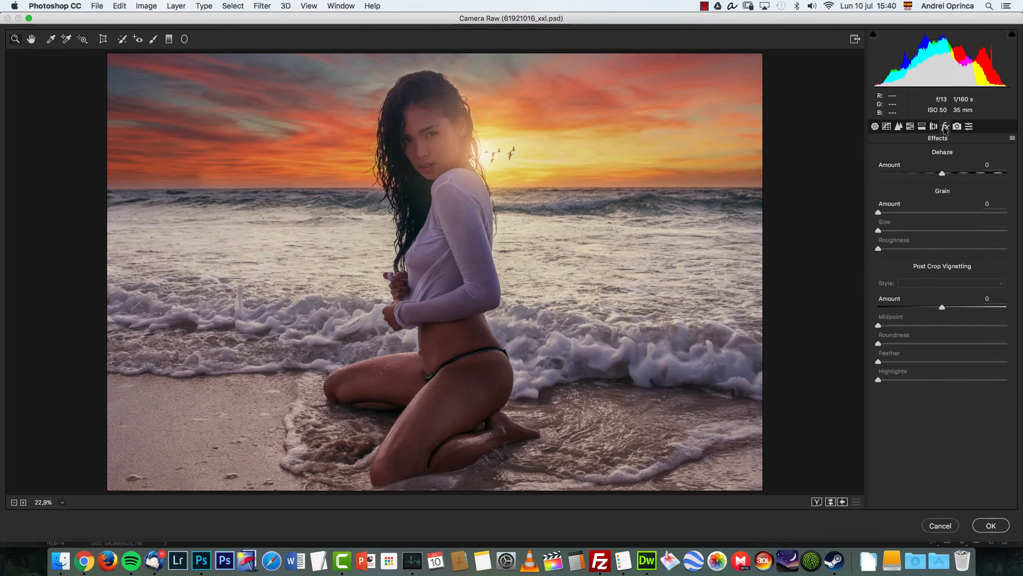
left_click_drag(942, 307, 889, 325)
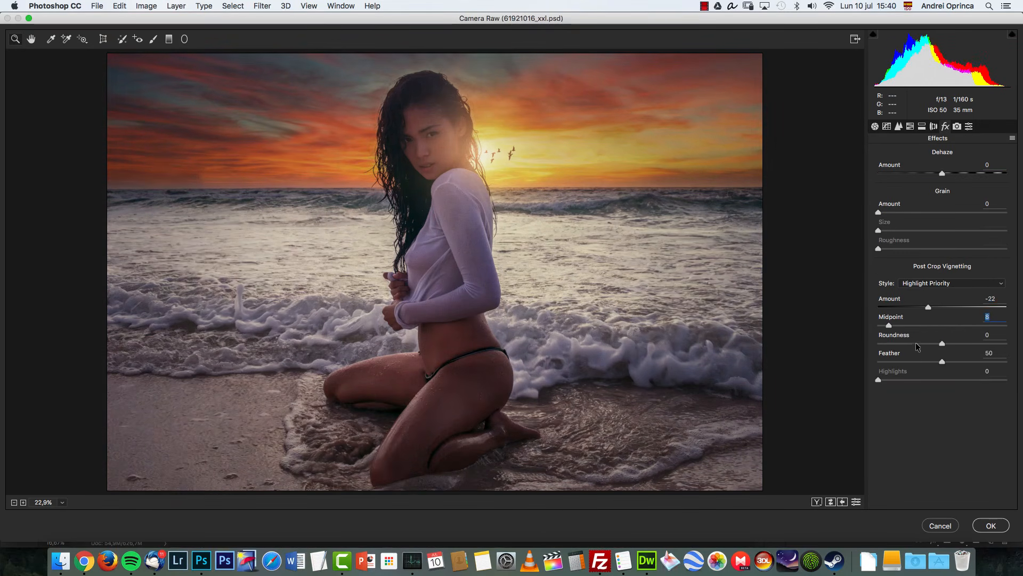
left_click(901, 325)
left_click_drag(944, 364, 1005, 368)
left_click_drag(919, 379, 1020, 382)
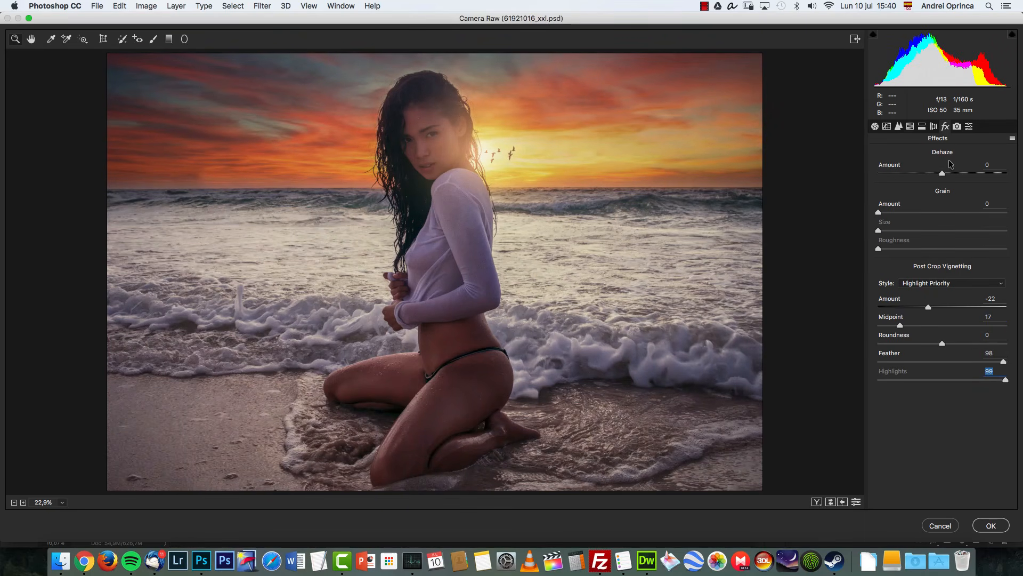
Step: Calibrate colours: red primary hue -8 and saturation +9, green primary hue -19, blue primary hue +7 and saturation +11
left_click(958, 126)
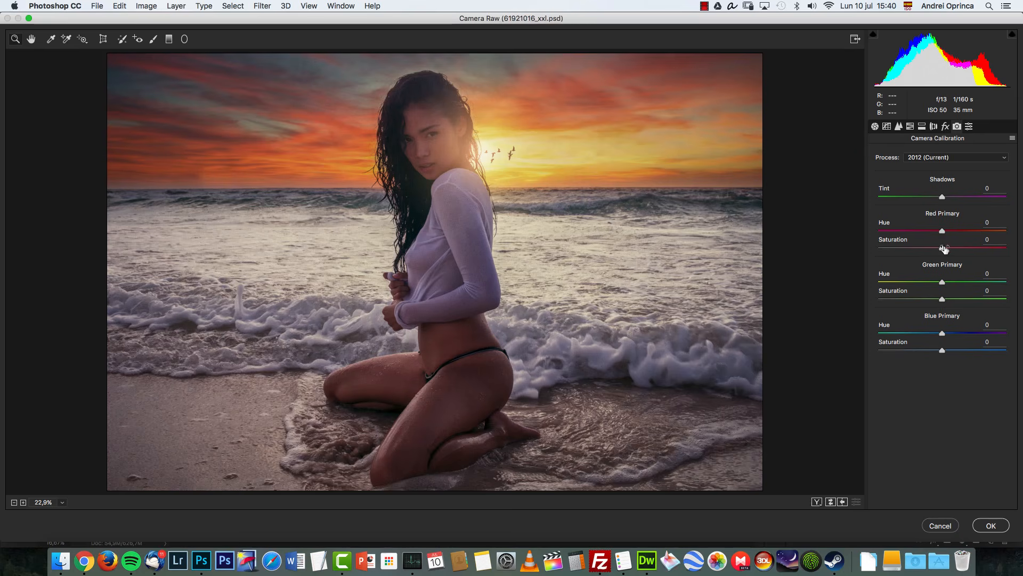
mouse_move(941, 232)
left_mouse_down()
mouse_move(919, 232)
mouse_move(971, 235)
mouse_move(901, 234)
mouse_move(979, 235)
mouse_move(941, 239)
mouse_move(934, 250)
mouse_move(954, 245)
mouse_move(937, 232)
left_mouse_up()
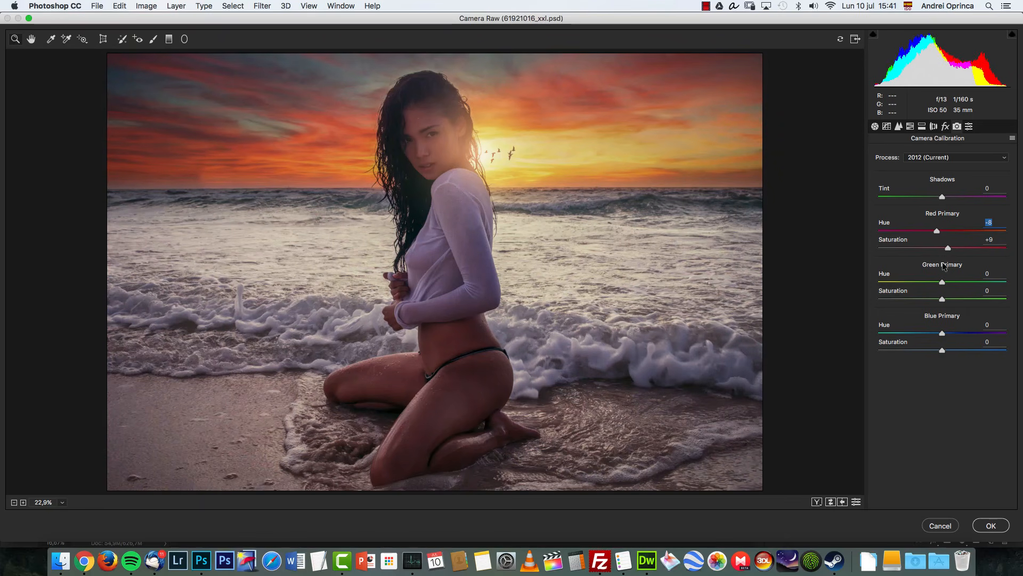
mouse_move(942, 282)
left_mouse_down()
mouse_move(920, 283)
mouse_move(930, 286)
left_mouse_up()
mouse_move(942, 333)
left_mouse_down()
mouse_move(950, 332)
mouse_move(948, 350)
mouse_move(946, 334)
left_mouse_up()
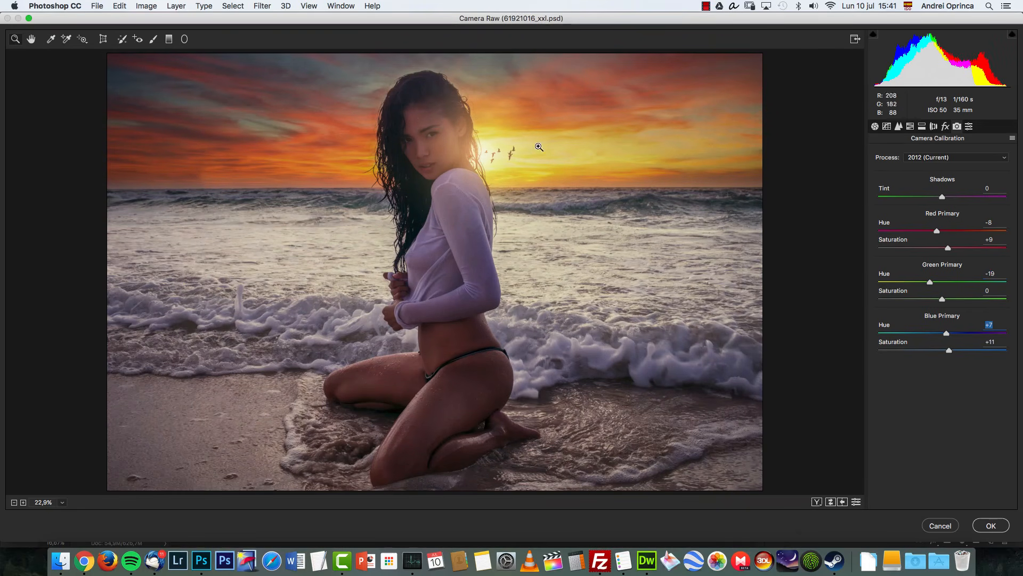
Step: Draw a large Radial Filter ellipse centred on the woman, with highlights reset to 0
left_click(184, 39)
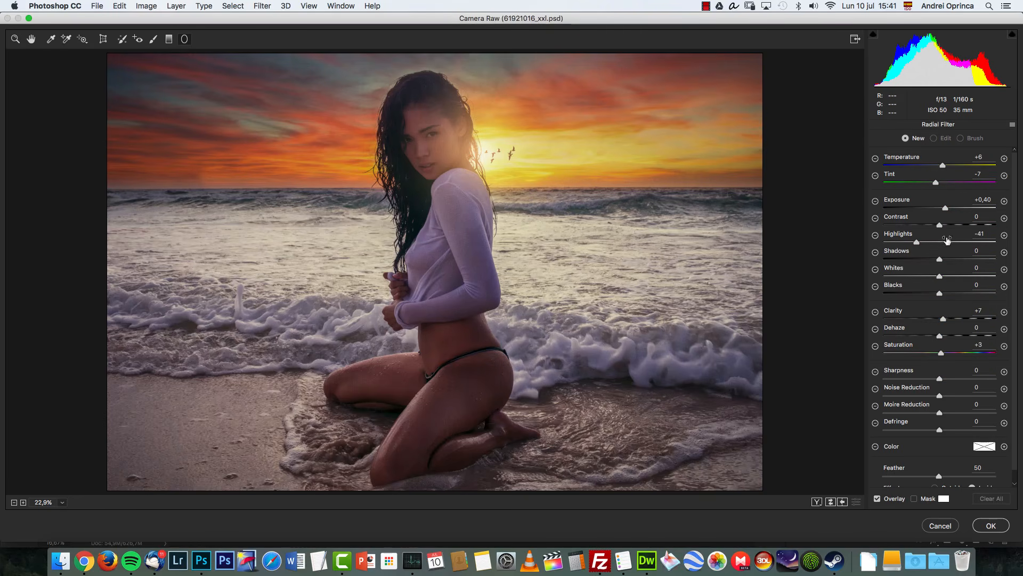
left_click_drag(918, 241, 917, 241)
double_click(917, 241)
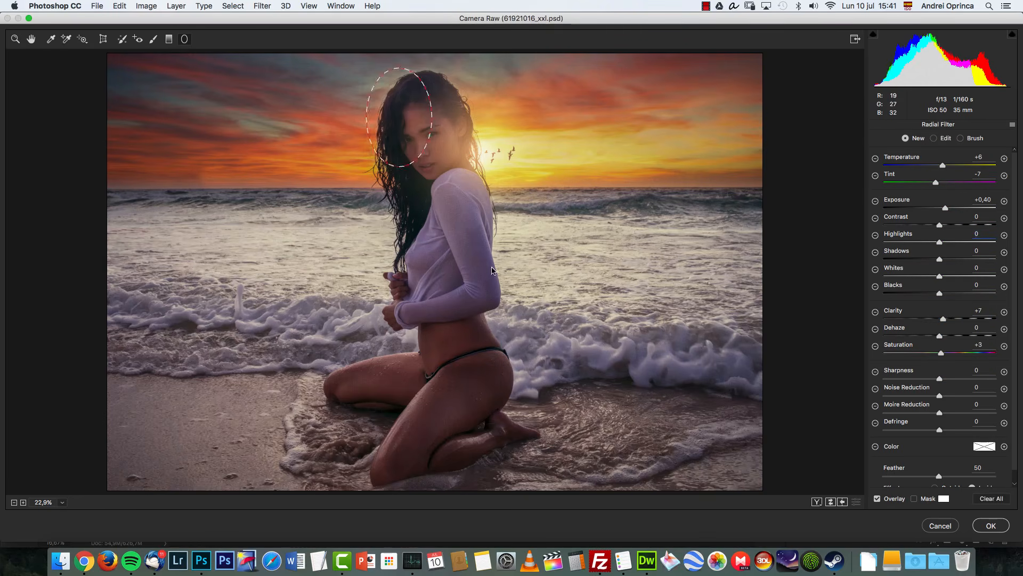
left_click_drag(400, 123, 534, 309)
left_click_drag(399, 133, 420, 257)
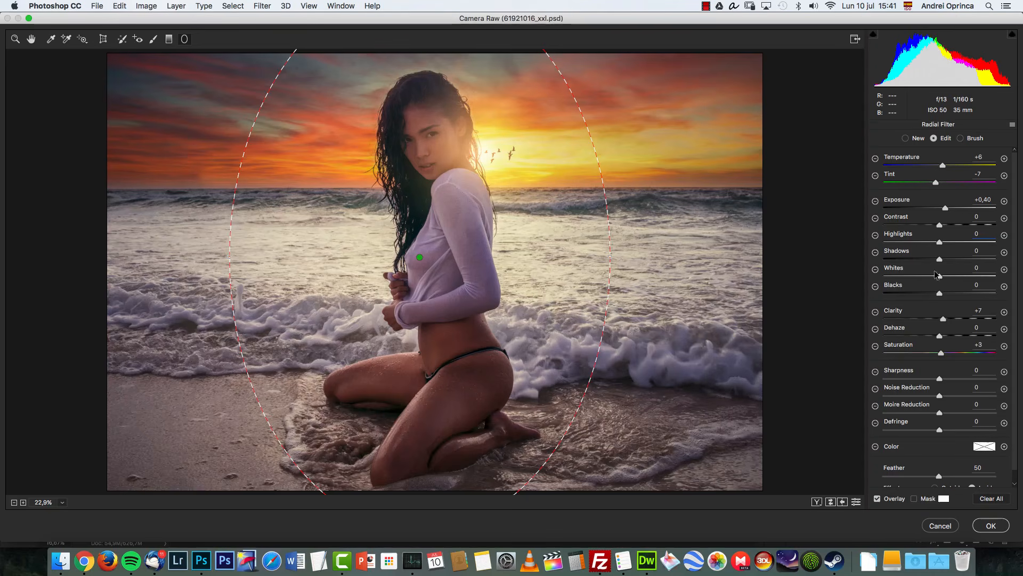
Step: Set the radial filter's highlights to -26, clarity to +36 and dehaze to +1, then apply the Camera Raw Filter
left_click_drag(943, 318, 953, 321)
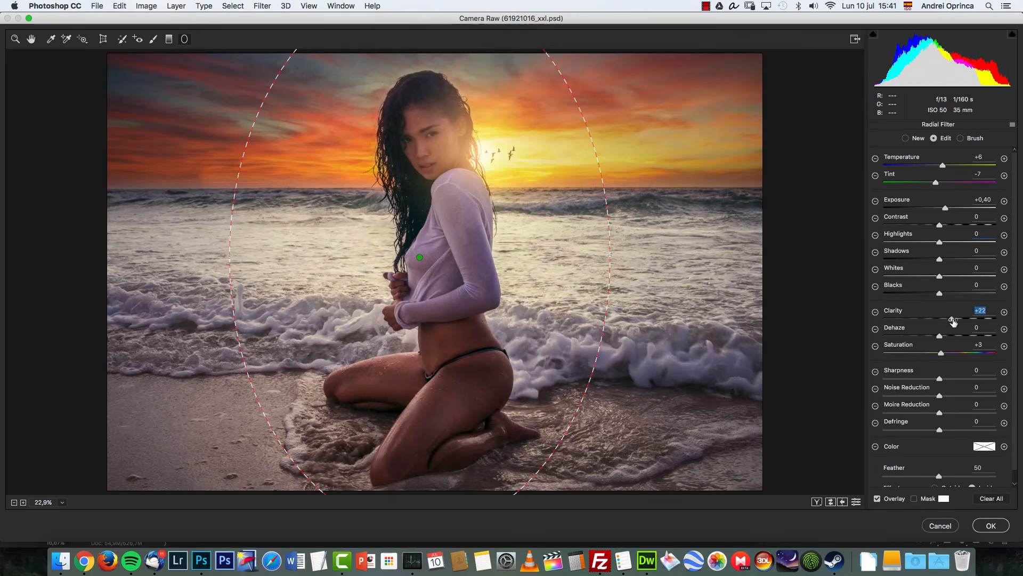
left_click(947, 209)
mouse_move(939, 242)
left_mouse_down()
mouse_move(917, 243)
mouse_move(925, 242)
left_mouse_up()
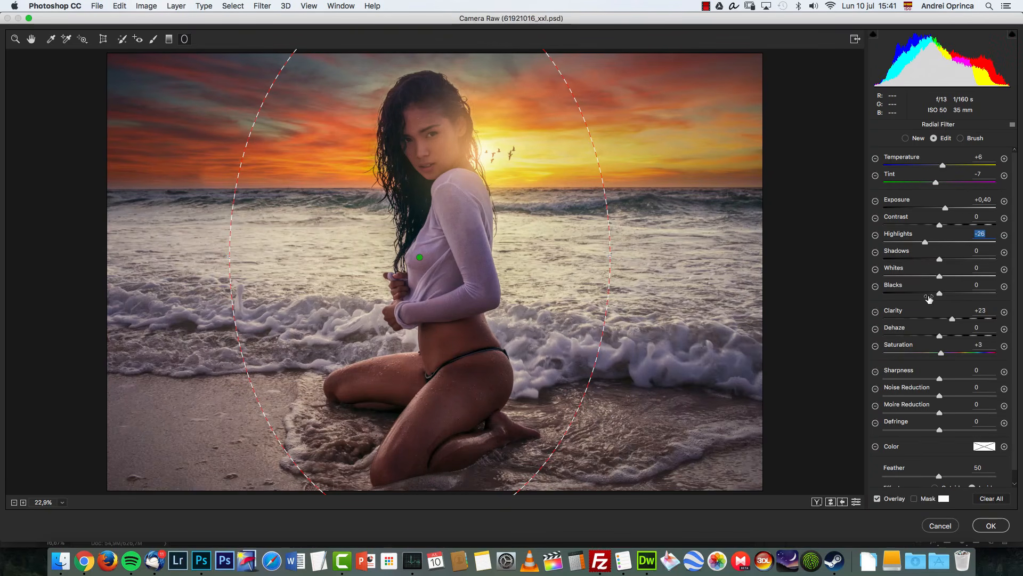
left_click(940, 336)
left_click_drag(952, 320, 960, 320)
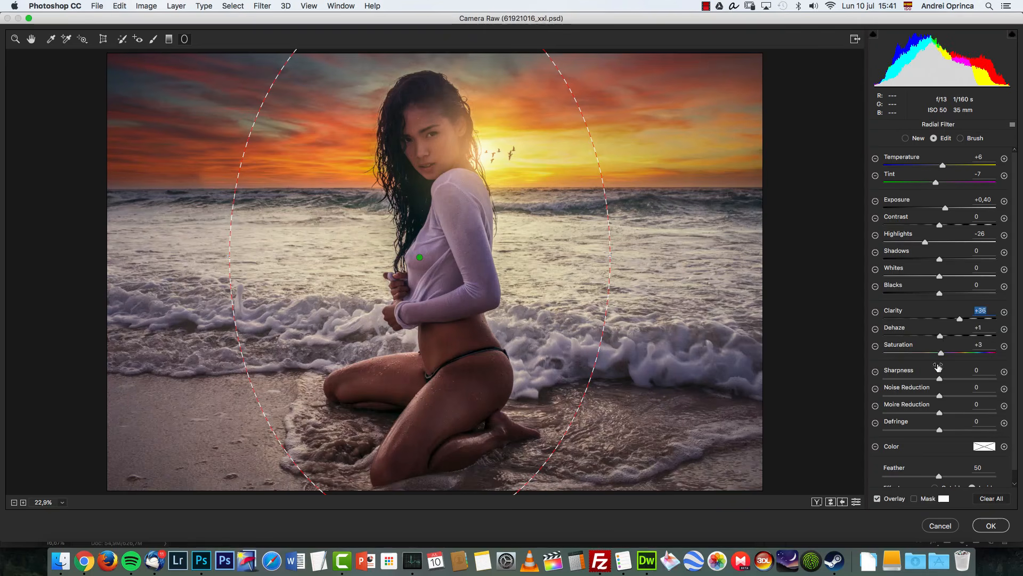
left_click(991, 526)
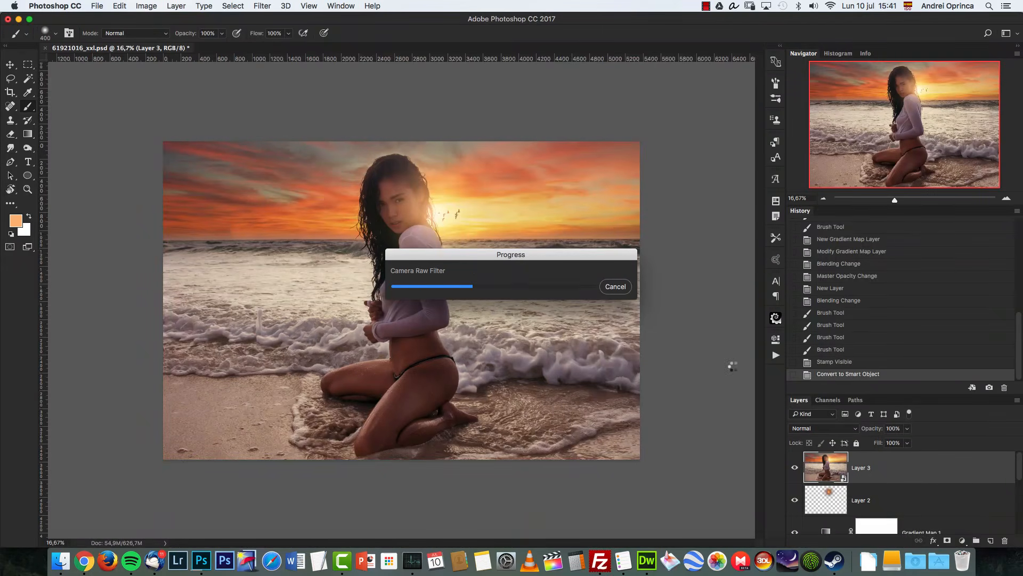
Step: Compare the edited result with the original photo by toggling layer visibility
left_click(797, 466)
left_click(797, 468)
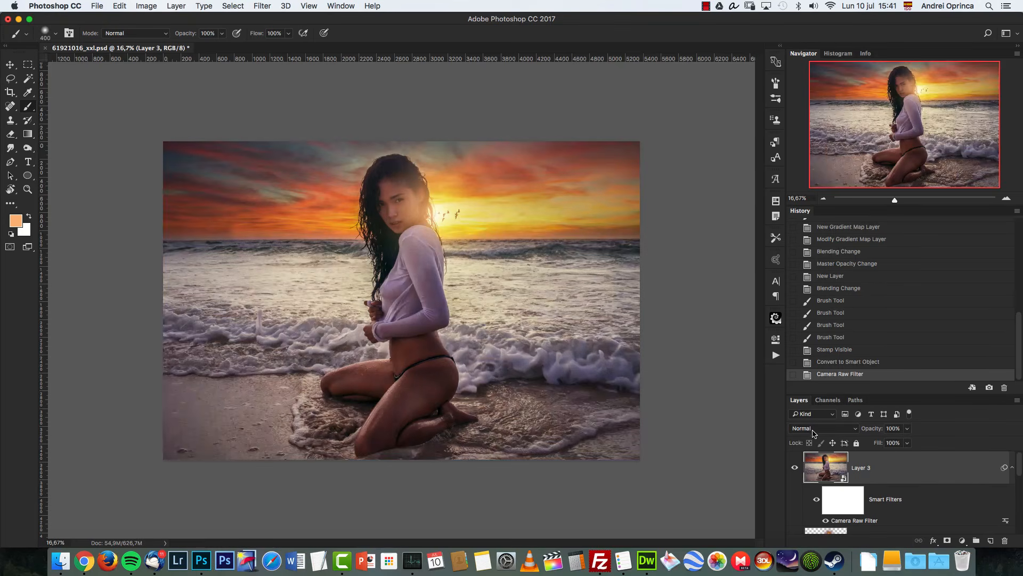
left_click_drag(1020, 472, 1017, 565)
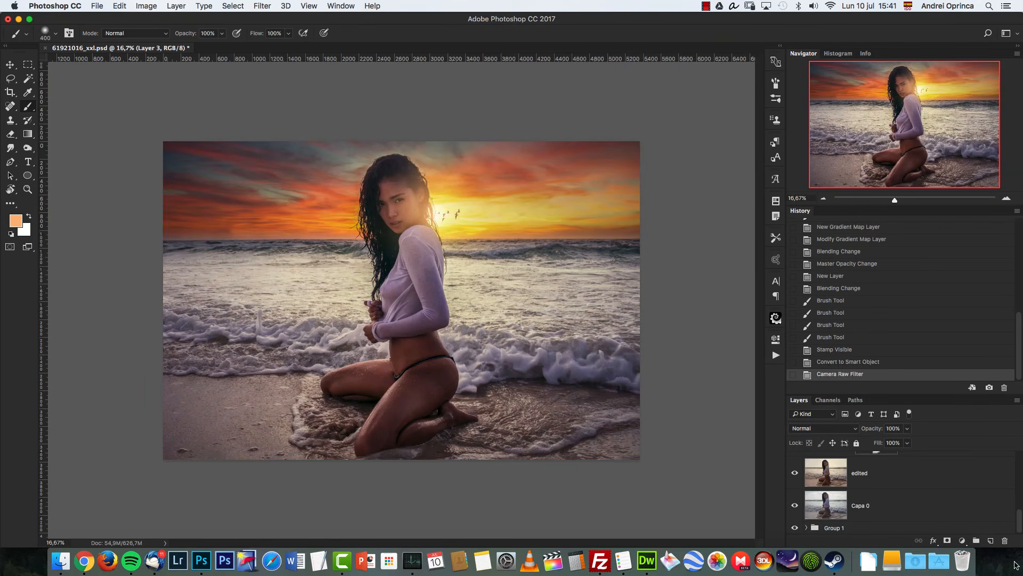
left_click(795, 505, "alt")
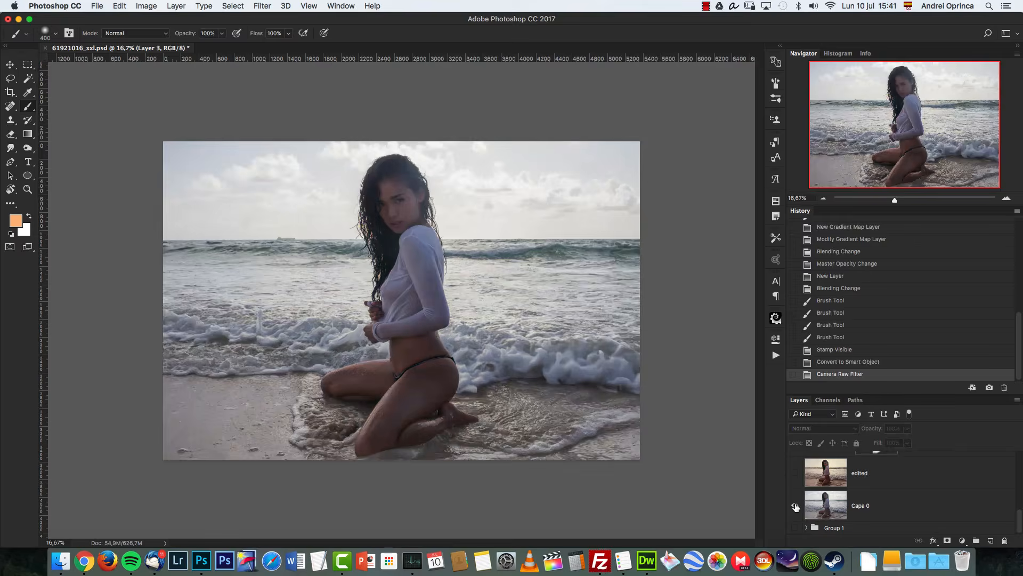
left_click(794, 505, "alt")
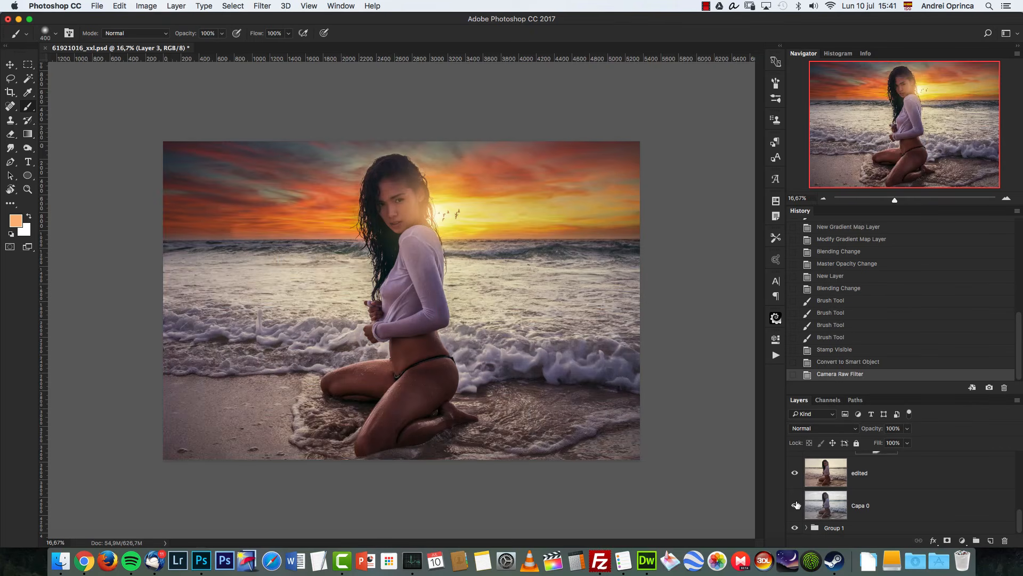
Step: Zoom to 25% and group the stamped and edited layers above Capa 0 into a new group
left_click(1006, 198)
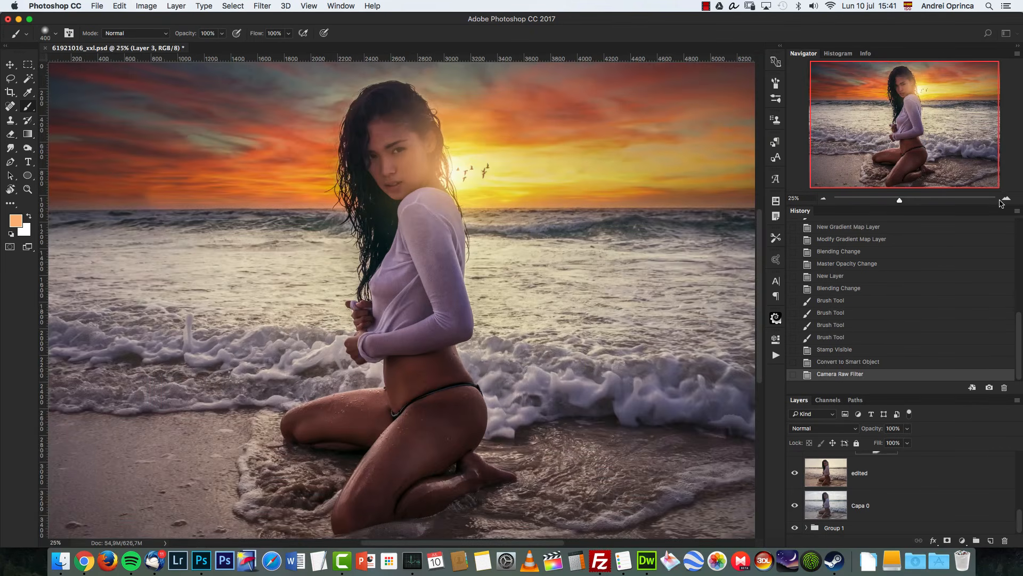
left_click_drag(909, 141, 911, 136)
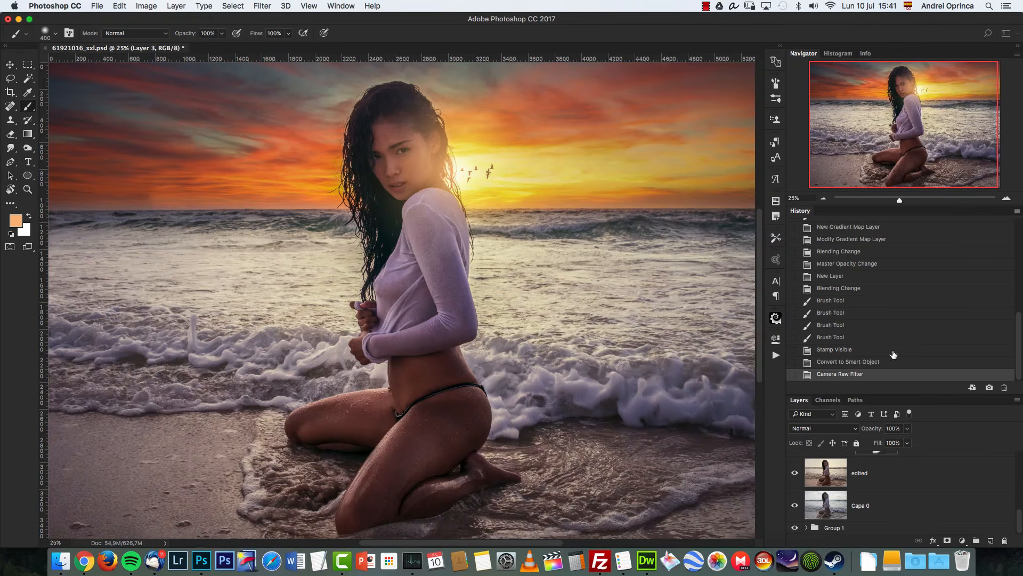
left_click(1013, 508)
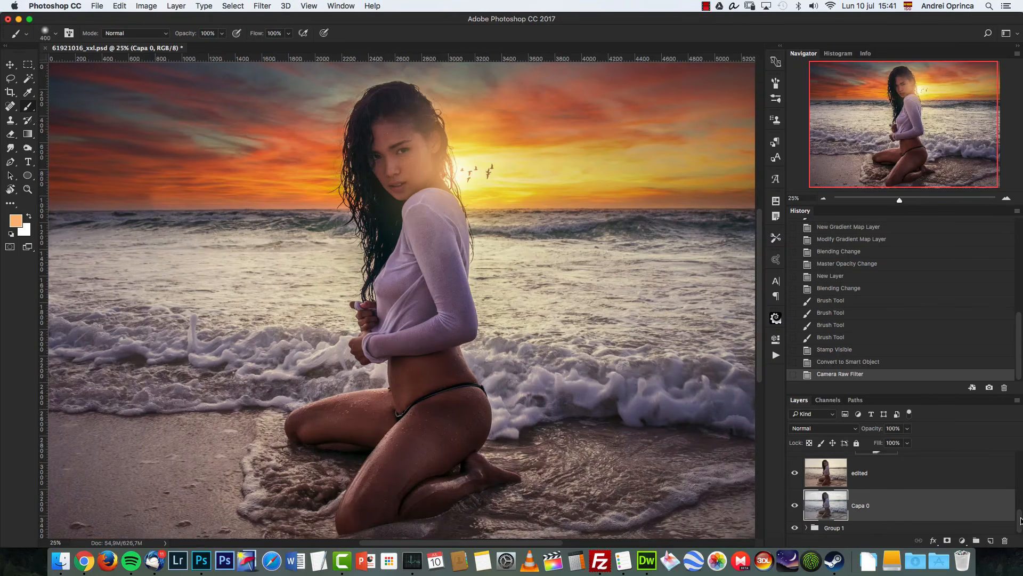
left_click(995, 485)
left_click_drag(1020, 516, 1012, 433)
left_click(964, 469, "shift")
key("super+g")
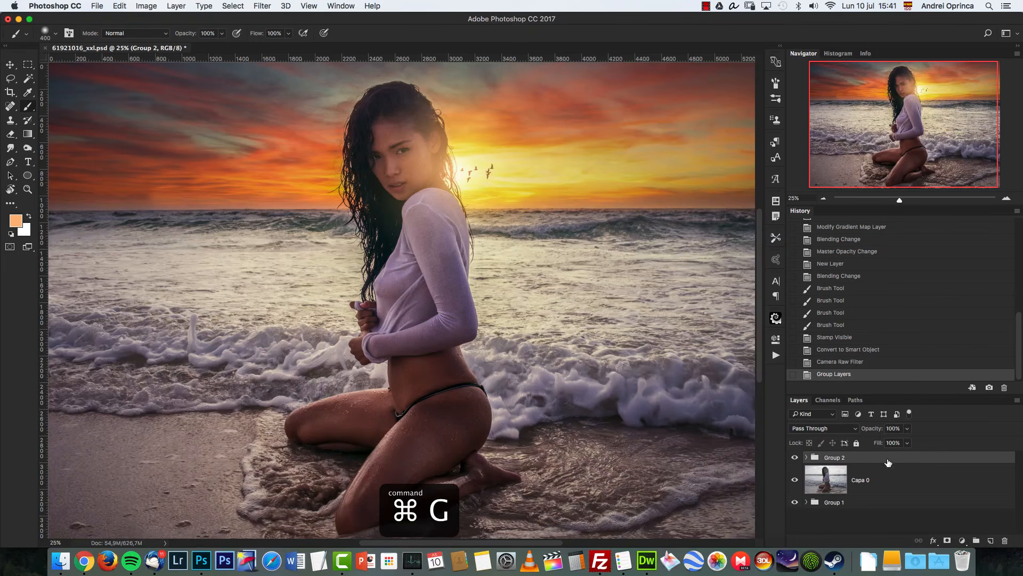
Step: Hide Group 2 and move Group 1 above Capa 0, expanding its contents
left_click(795, 457)
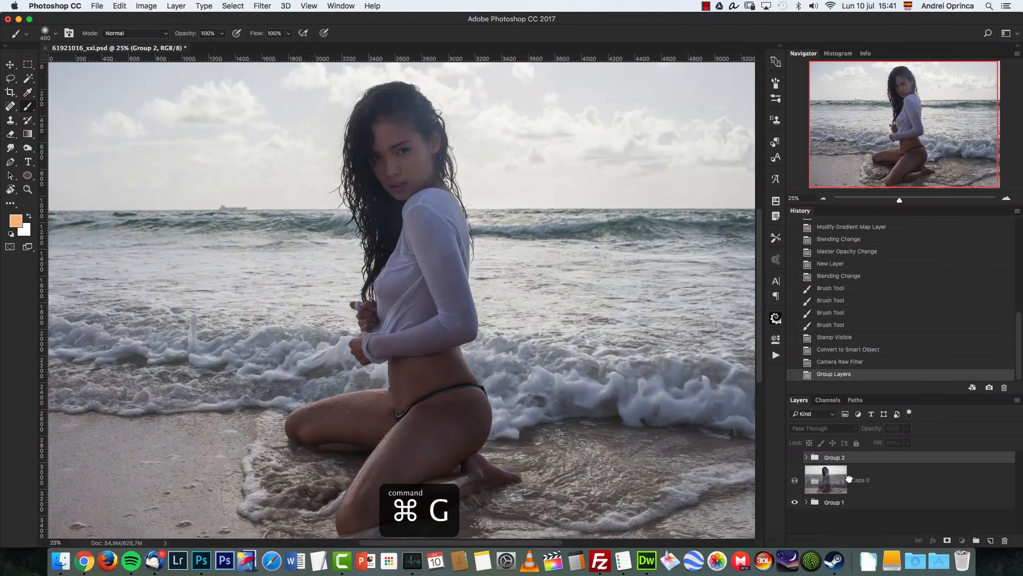
left_click_drag(852, 502, 848, 467)
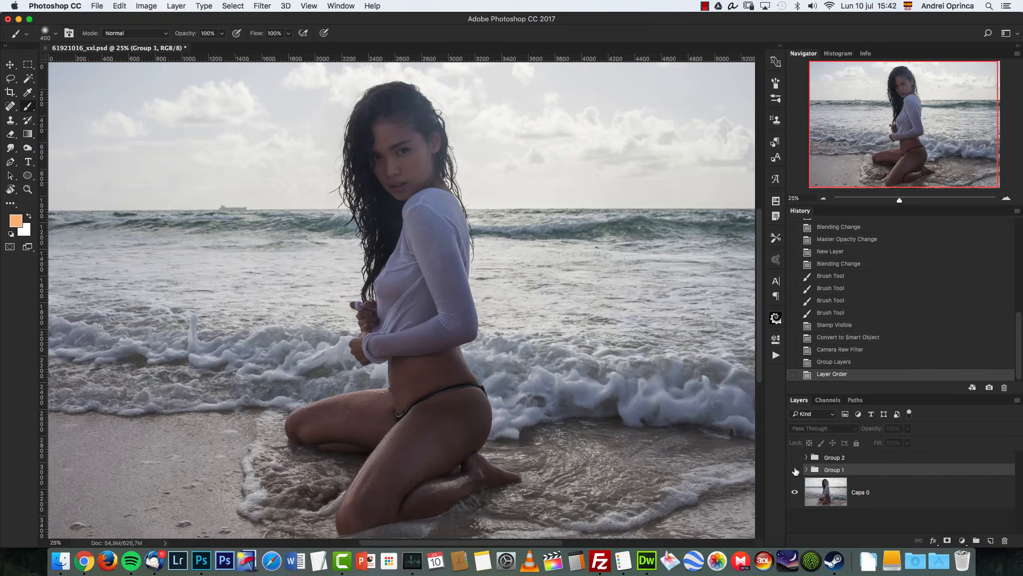
left_click(806, 470)
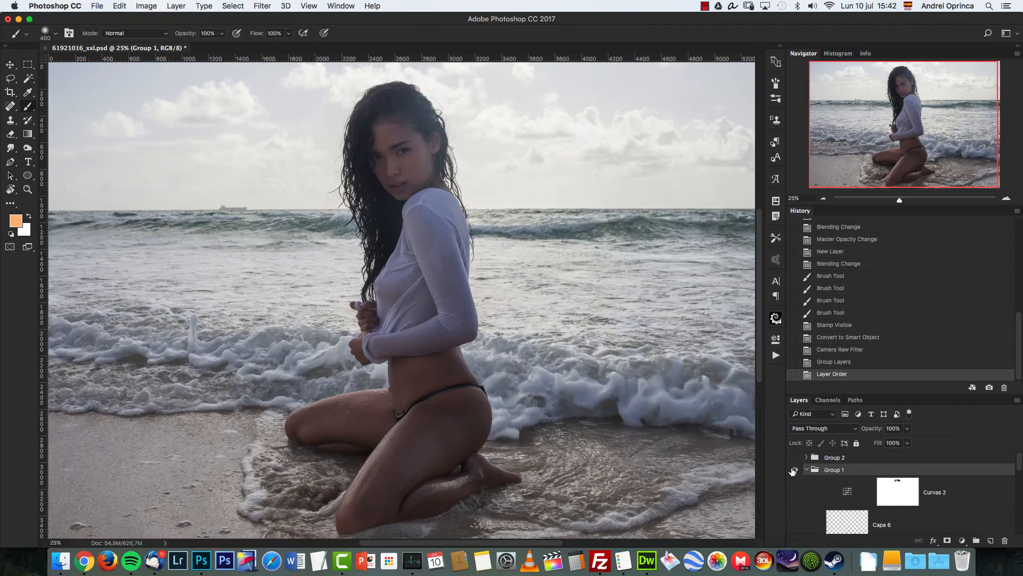
Step: Hide and then show Group 1 to check its contribution to the composite
right_click(793, 470)
left_click(814, 469)
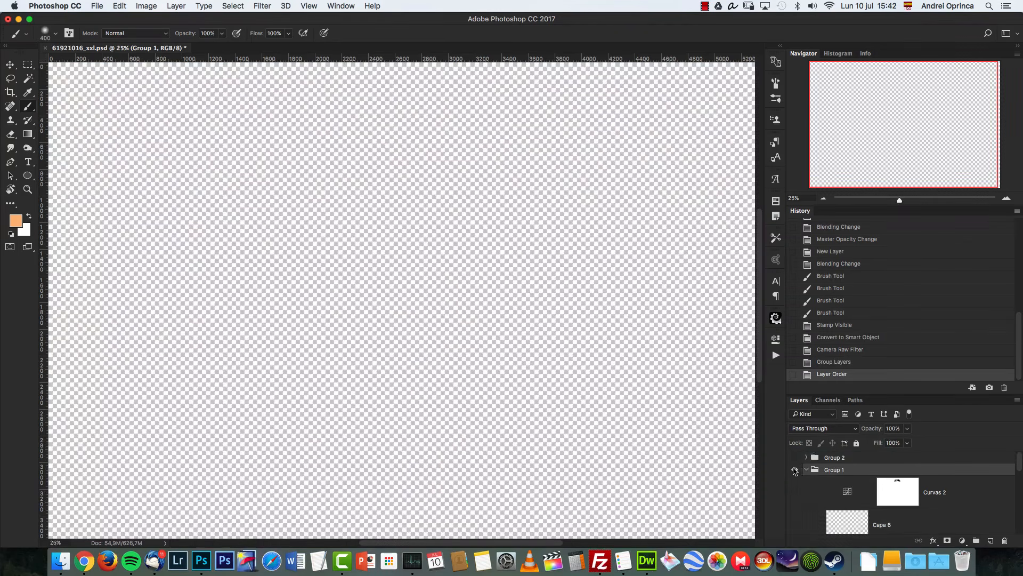
right_click(794, 471)
left_click(810, 450)
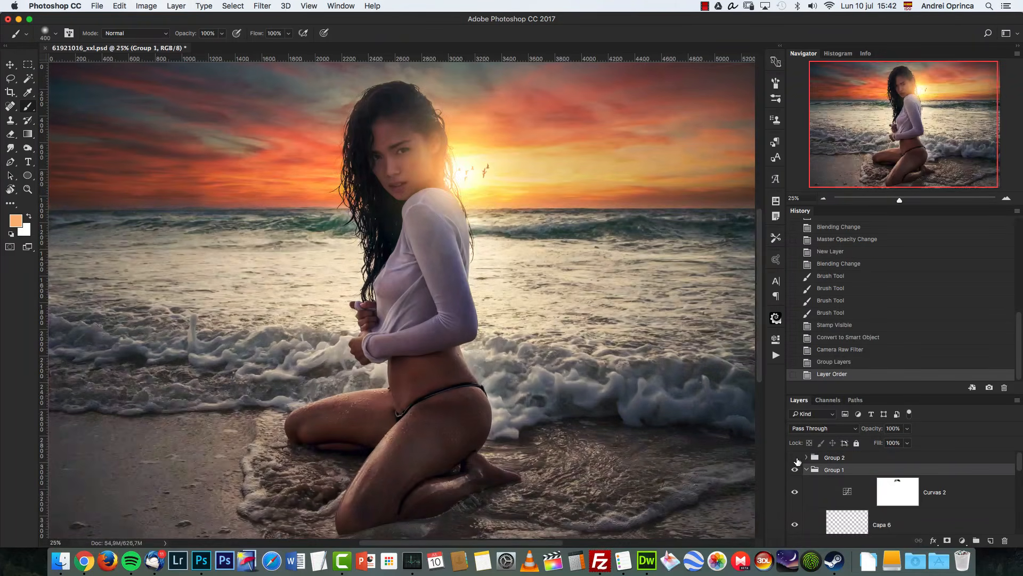
Step: Inspect the composite at several zoom levels, examining the face and sunset edges at 100%
left_click(824, 199)
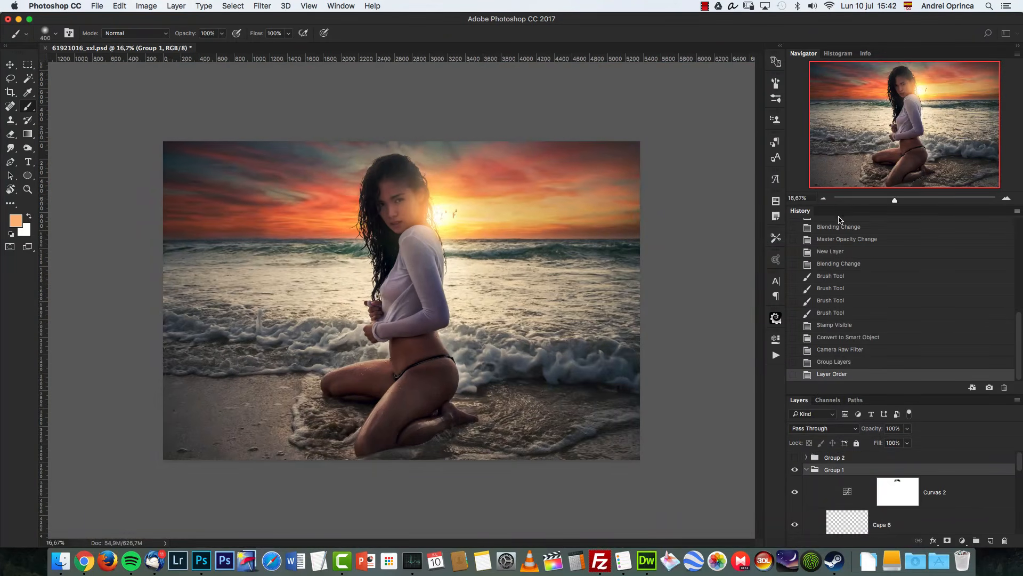
left_click(1007, 199)
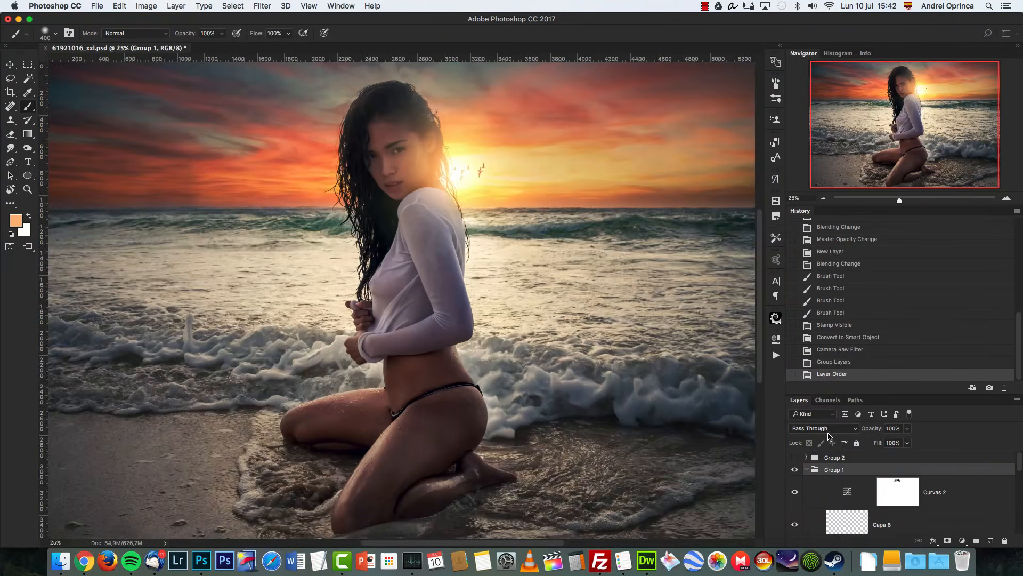
key("super+1")
left_click_drag(525, 188, 530, 393)
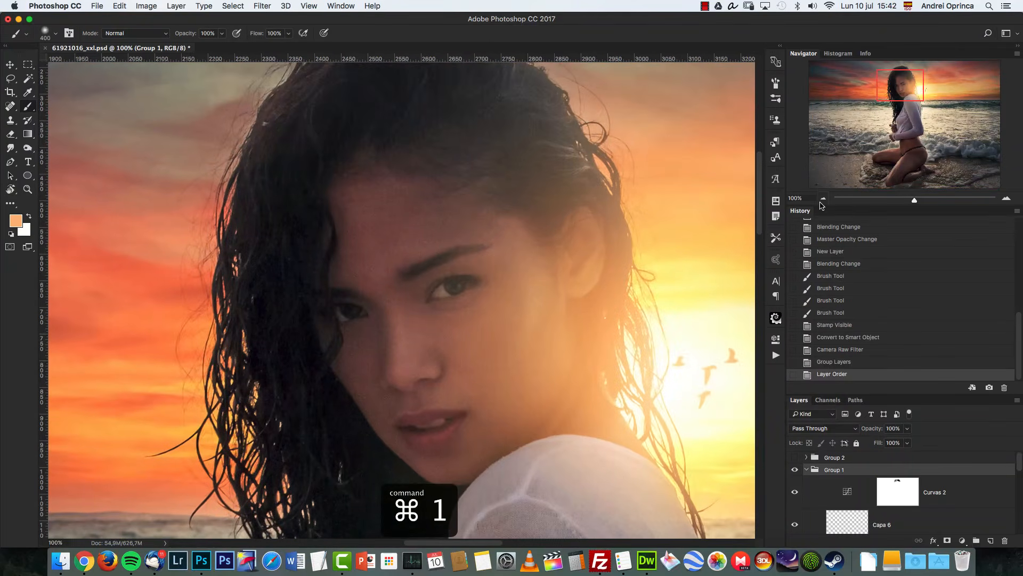
left_click(824, 199)
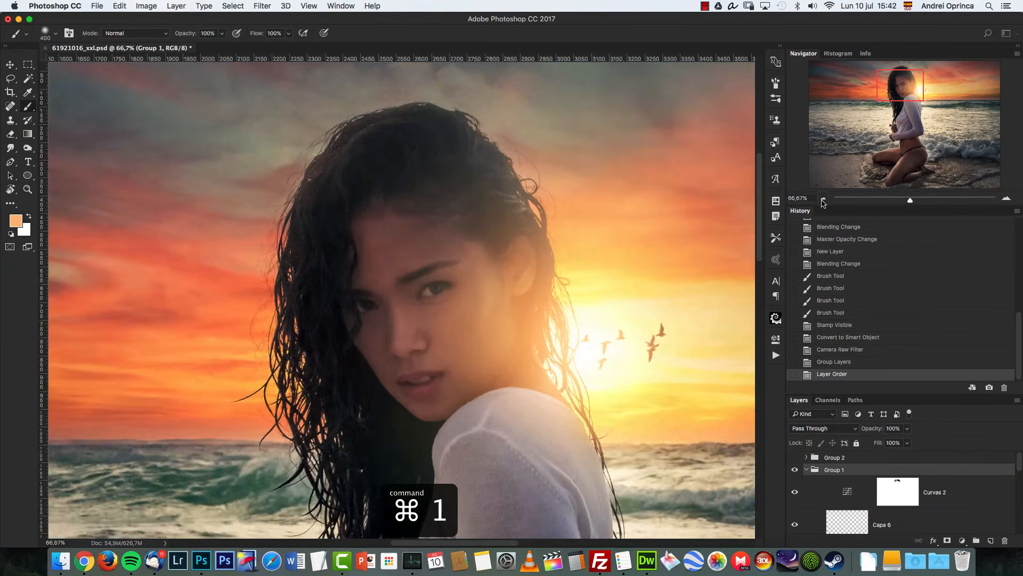
left_click(824, 198)
left_click(824, 198)
left_click(824, 198)
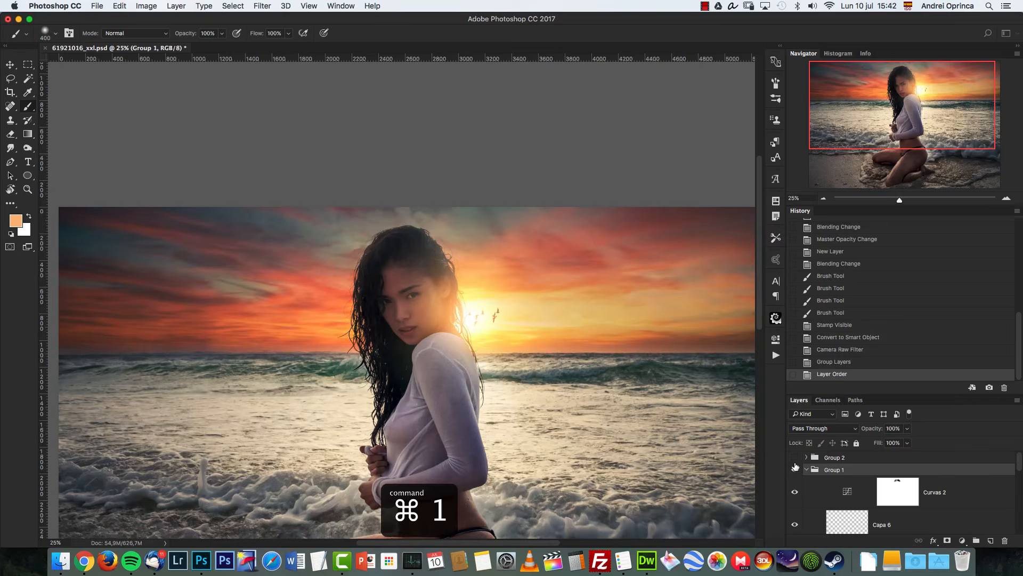
Step: Compare Group 1 against Group 2 by toggling their visibility, then review the whole image at 25%
left_click(795, 467)
left_click(795, 467)
left_click(795, 458)
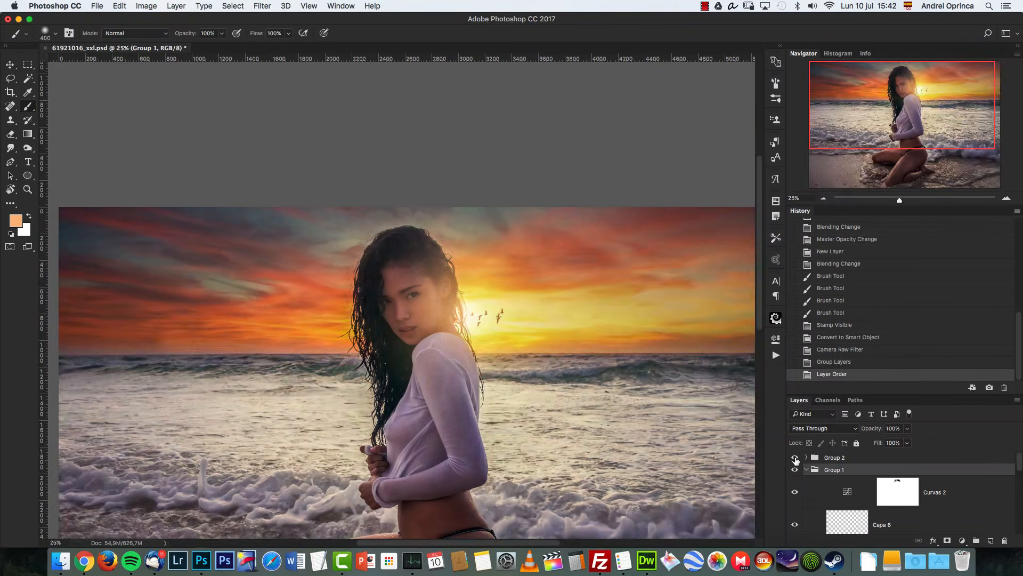
left_click(796, 460)
left_click(824, 199)
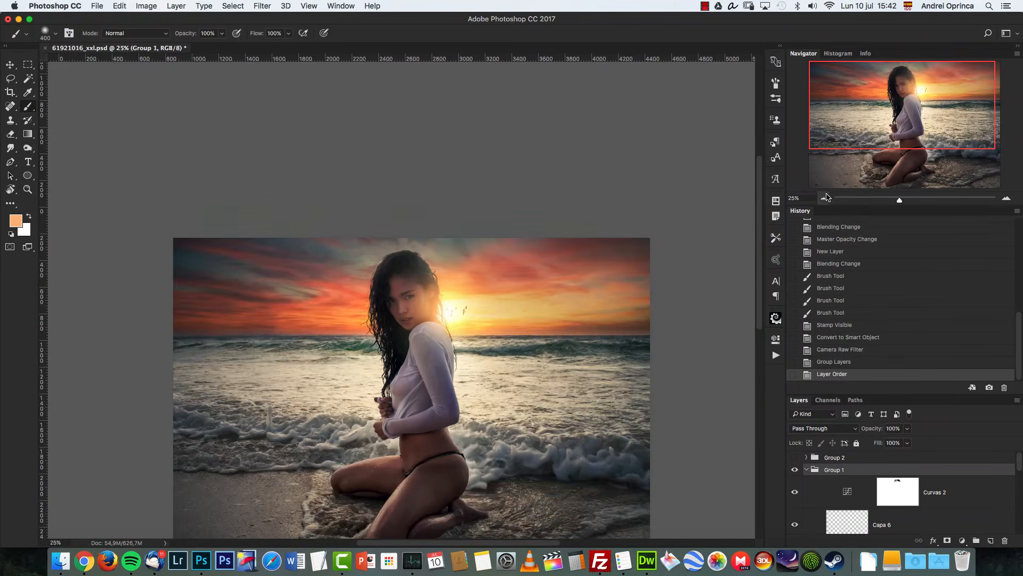
left_click(1006, 199)
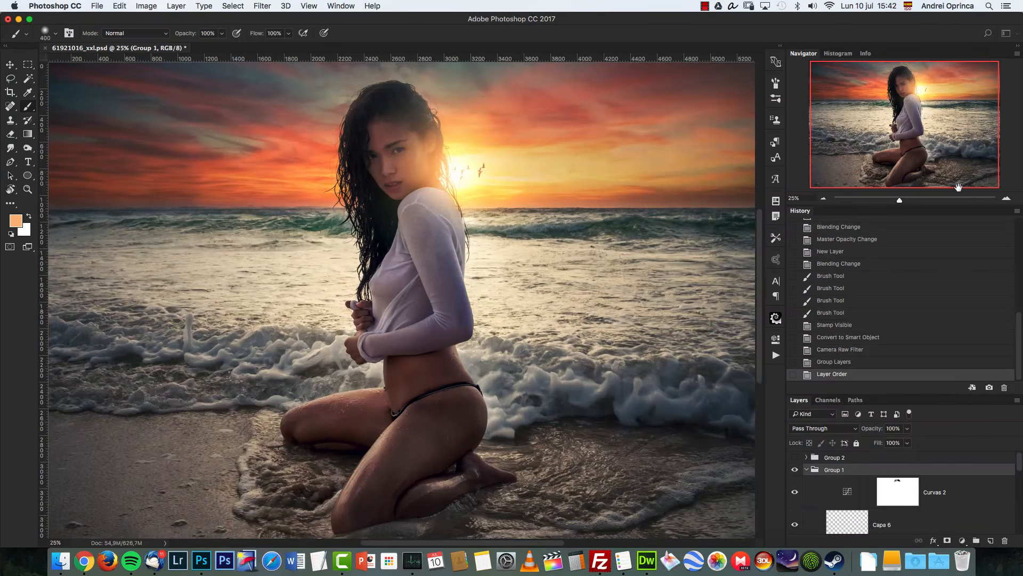